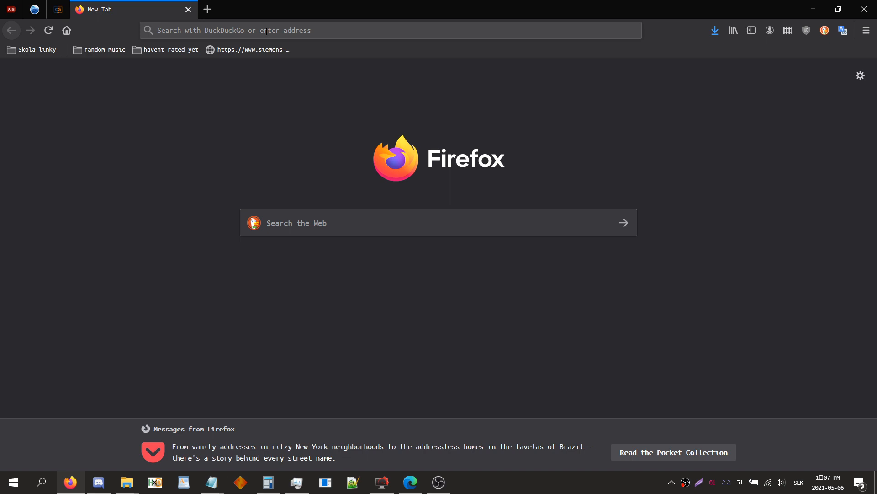
- Search the web for "github crashedit" and open the cbhacks/CrashEdit repository
click(320, 231)
text(c)
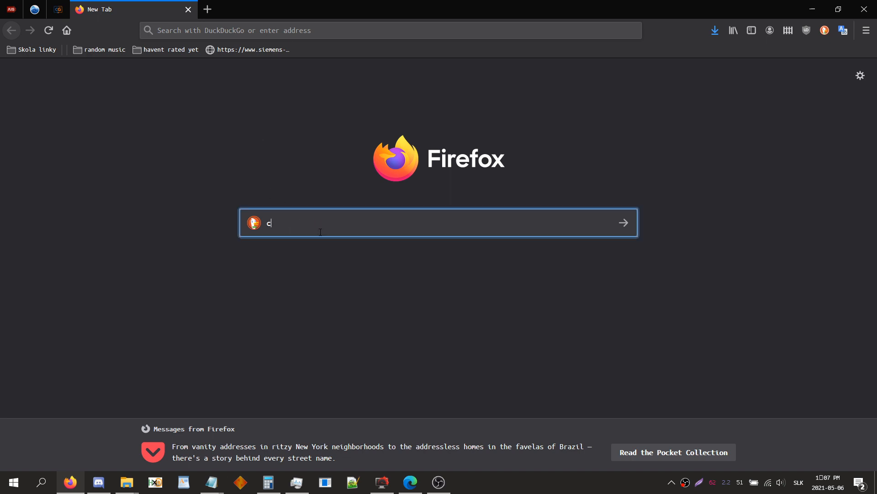
text(rashed)
key(BackSpace)
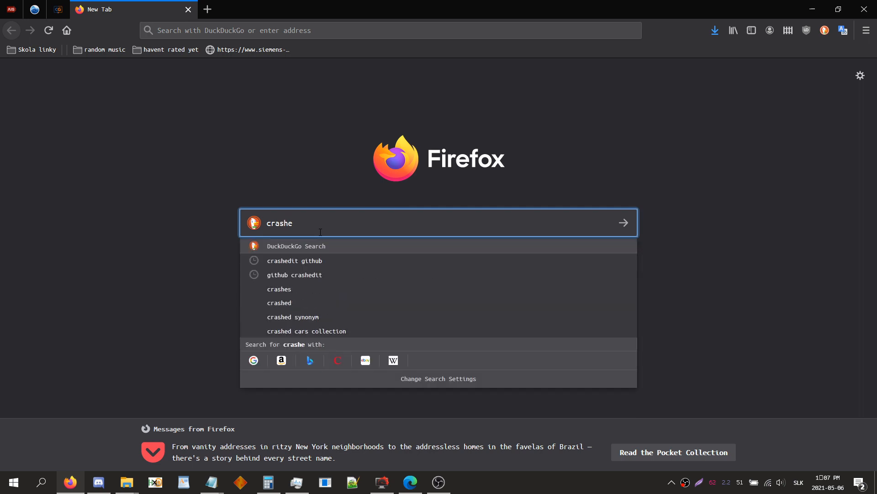
click(323, 269)
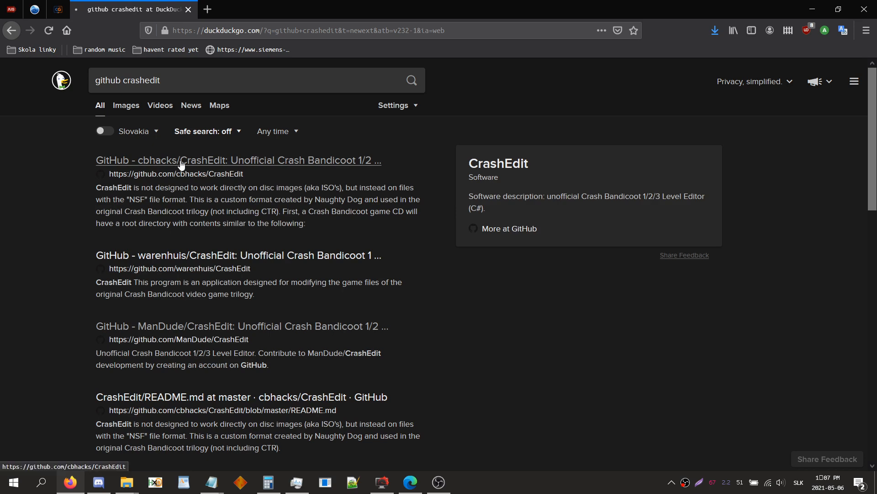
click(474, 189)
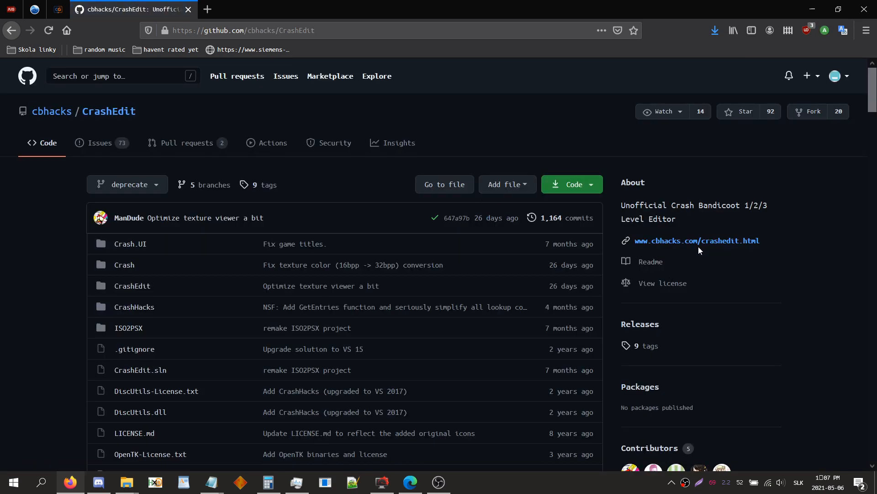
- Download the Windows x86 zip of the CBH Toolkit from the project's website and open it with WinRAR
click(690, 246)
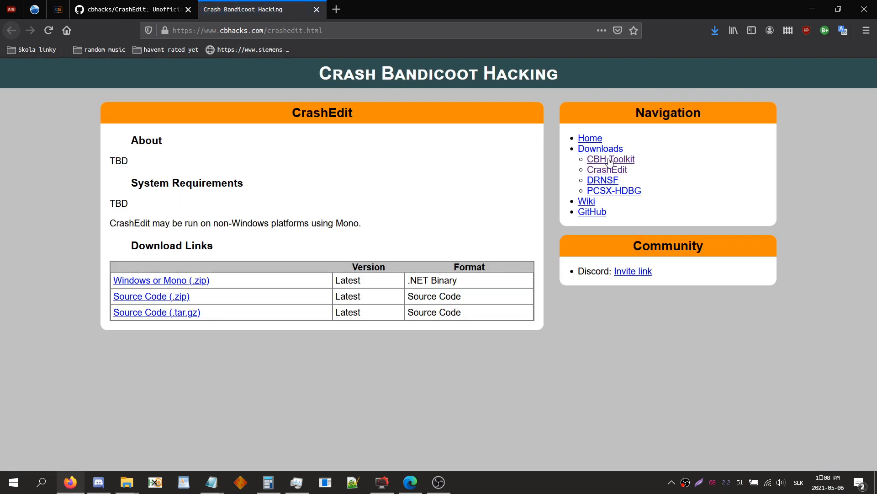
click(611, 160)
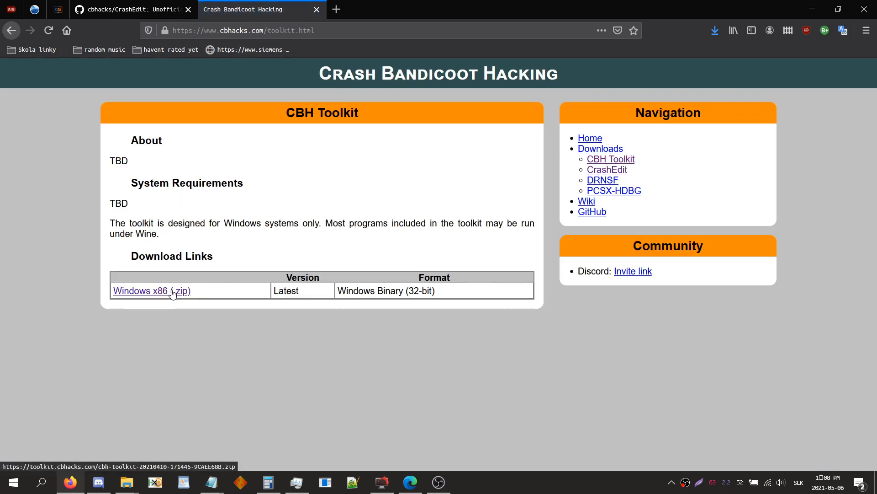
click(173, 294)
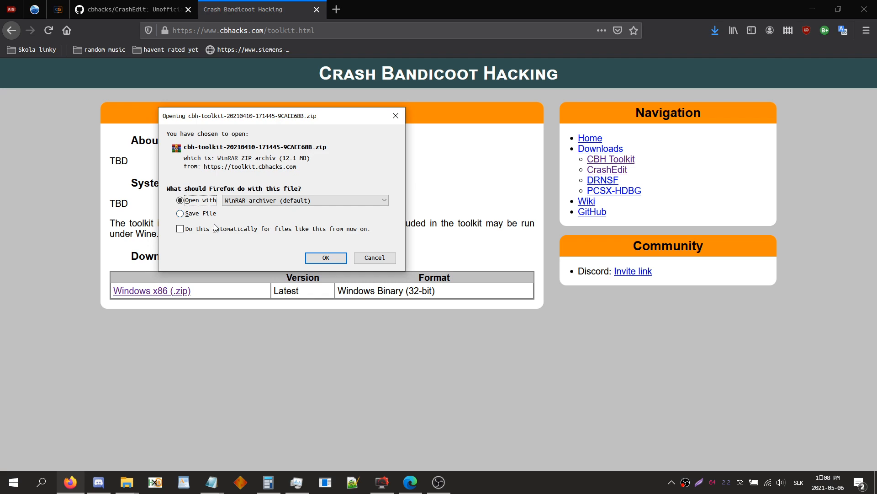
click(196, 214)
click(200, 200)
click(316, 257)
- Extract all folders and README.txt from the CBH Toolkit archive into the "tutorial thing" folder
click(816, 7)
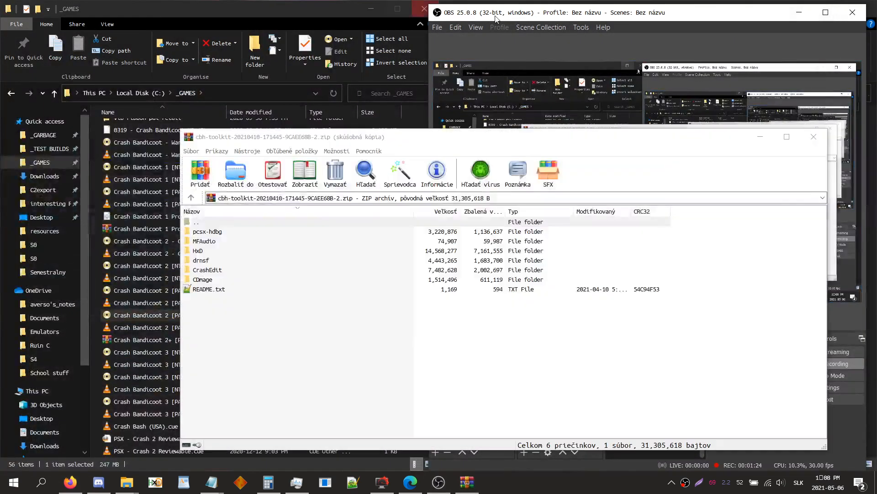
click(799, 12)
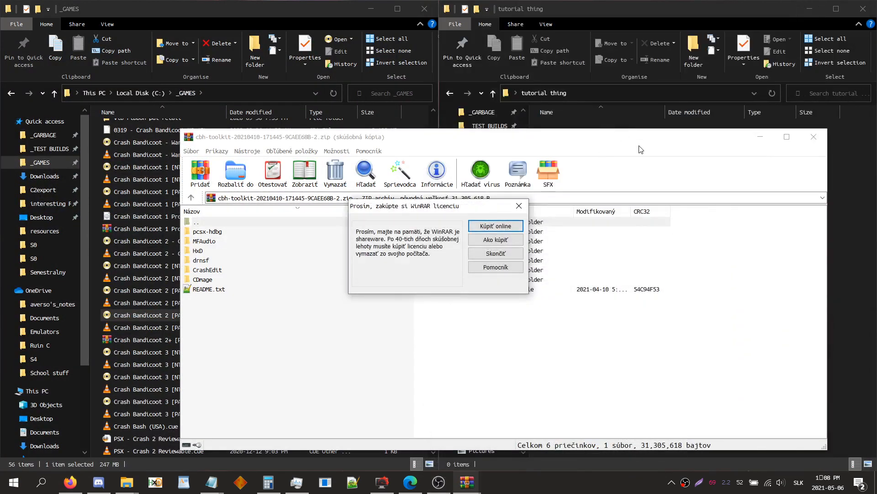
click(519, 205)
drag(579, 142, 532, 197)
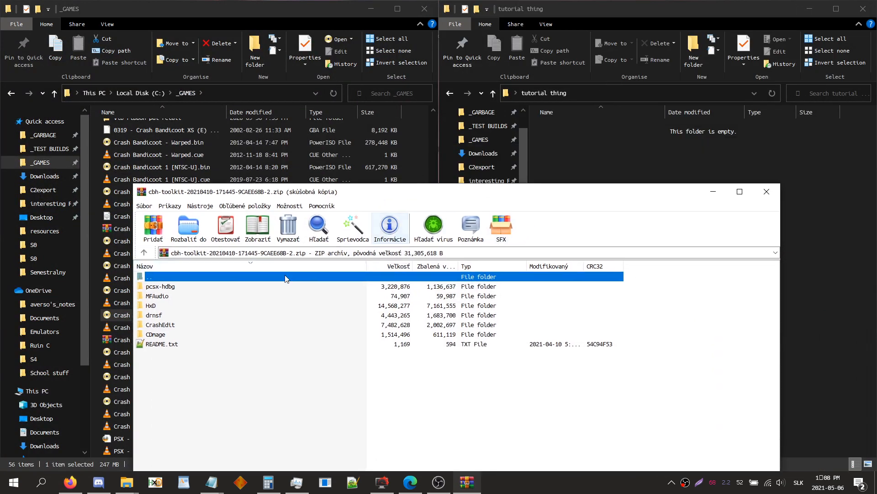
drag(204, 372, 156, 286)
drag(161, 316, 583, 140)
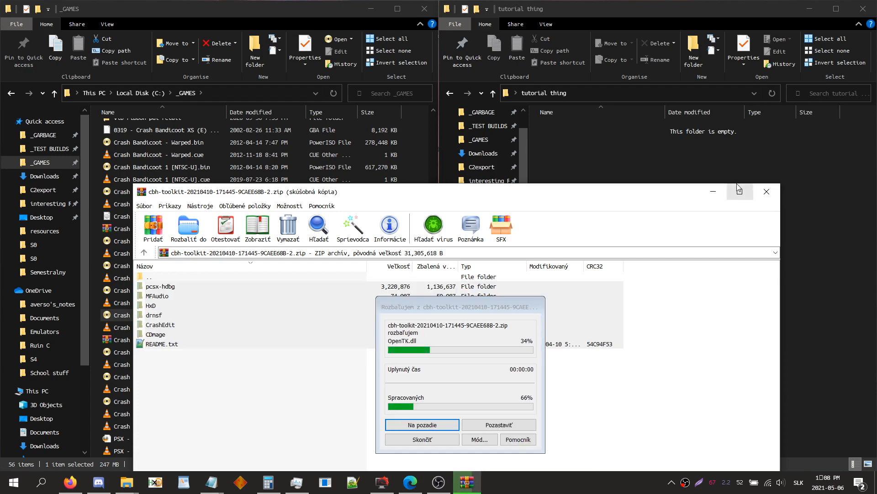
click(675, 224)
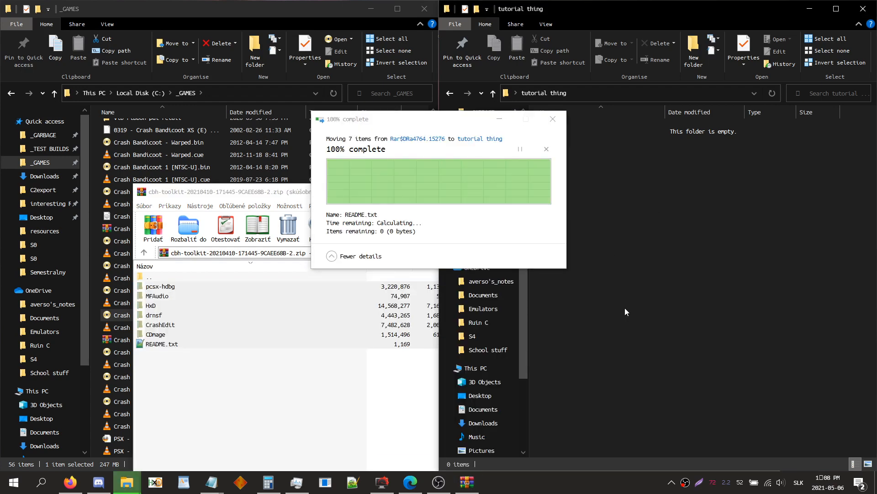
- Create a new folder named "game files" inside the "tutorial thing" folder
right_click(646, 352)
mouse_move(602, 325)
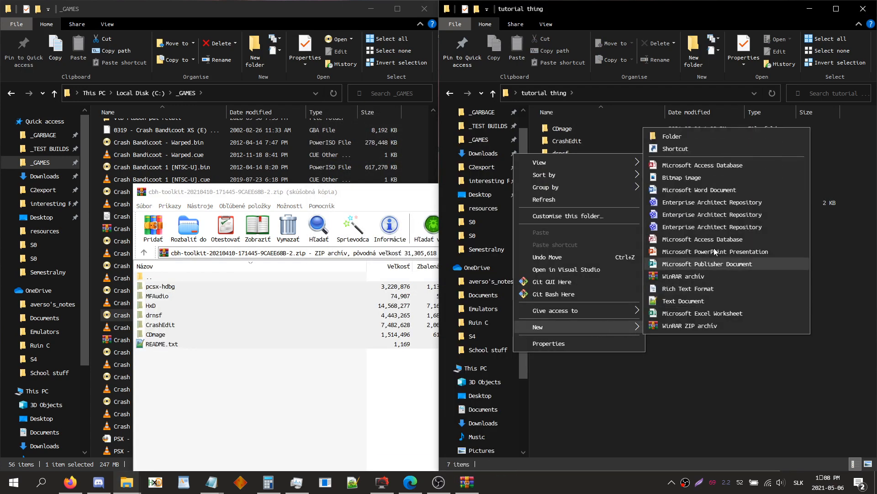
click(675, 137)
text(gma)
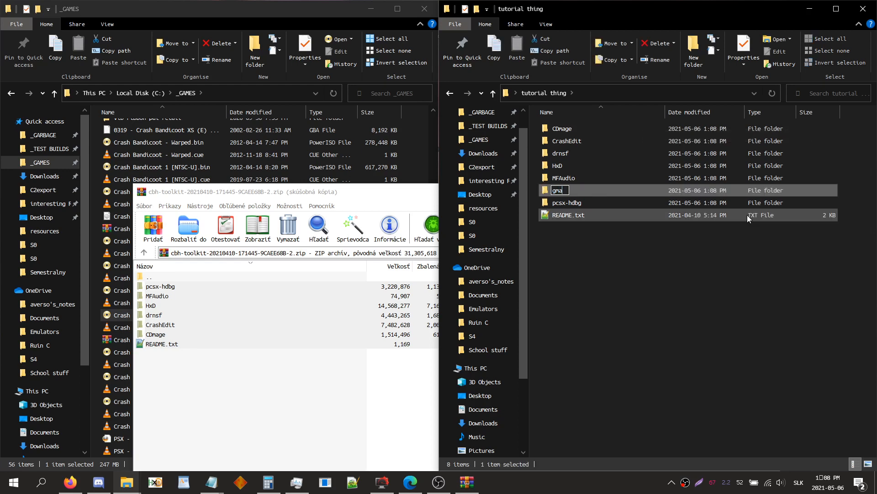
key(BackSpace)
key(BackSpace)
text(ame files)
key(Return)
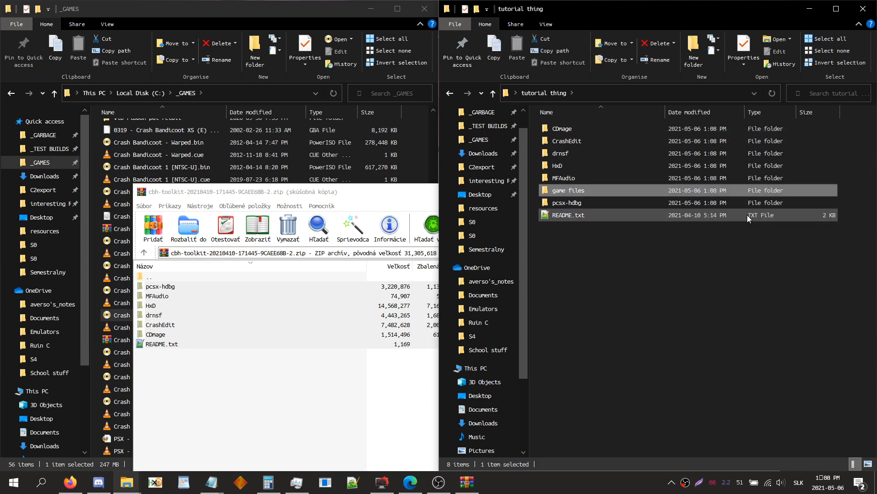
click(651, 252)
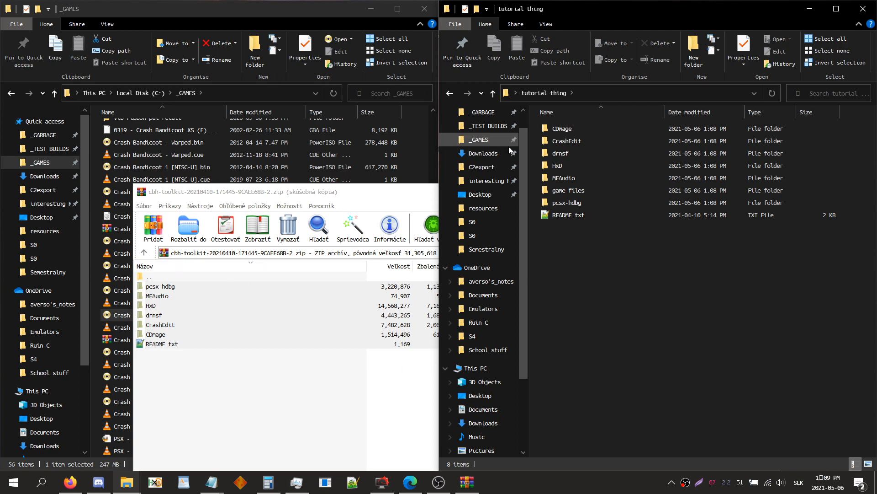
- Launch CDmage.exe from the toolkit's CDmage folder and begin opening a CD image file
double_click(577, 131)
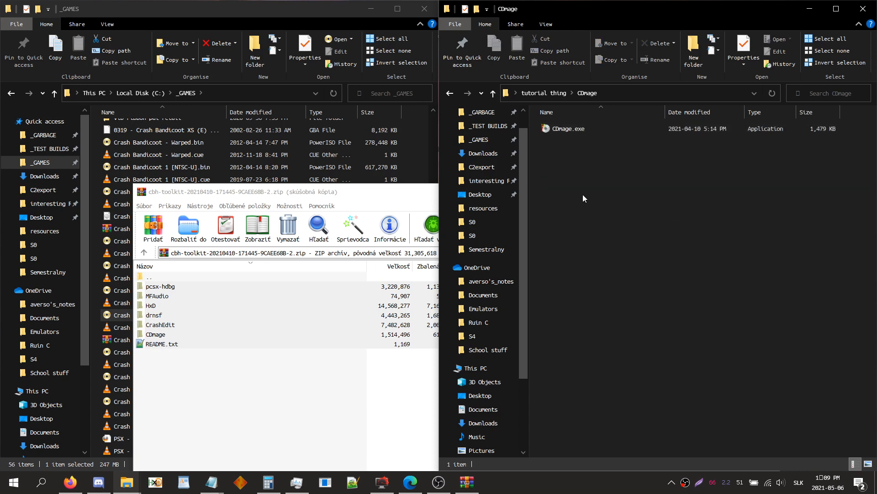
double_click(585, 132)
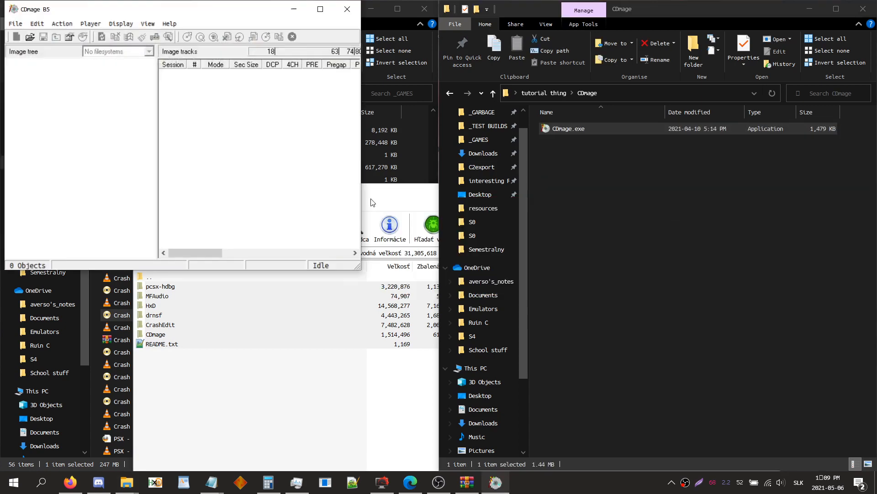
drag(102, 5, 511, 125)
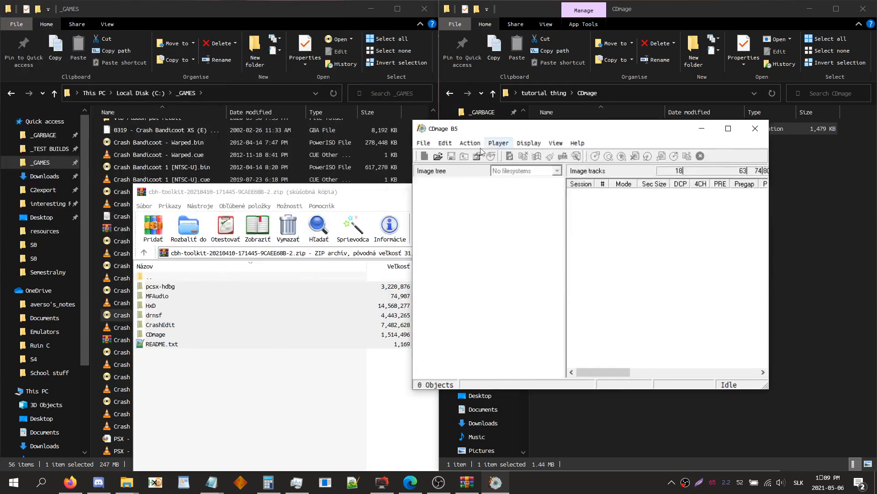
click(442, 159)
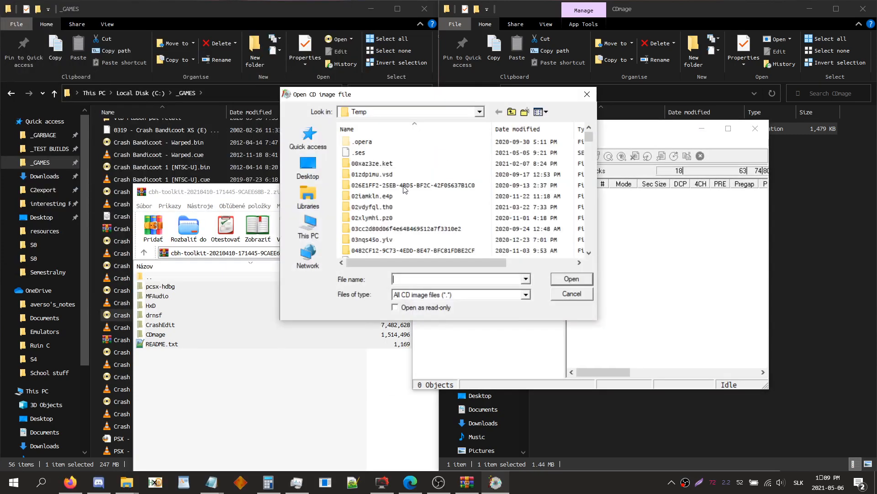
click(307, 153)
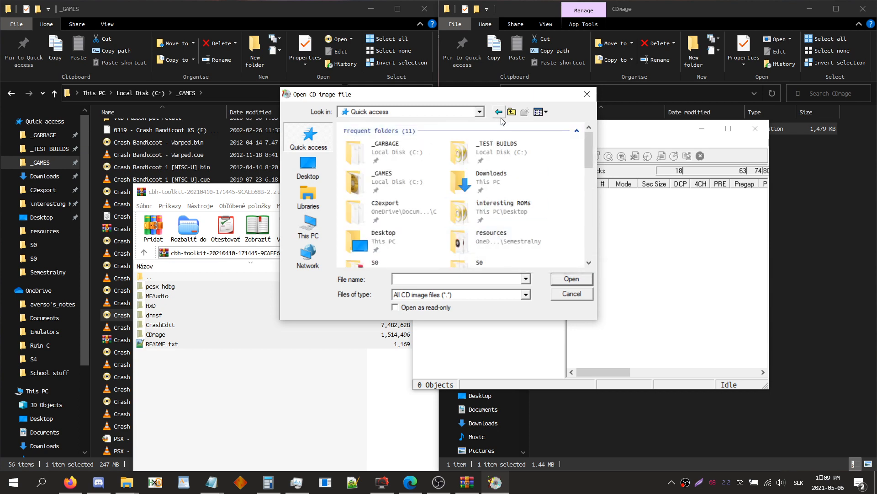
click(480, 112)
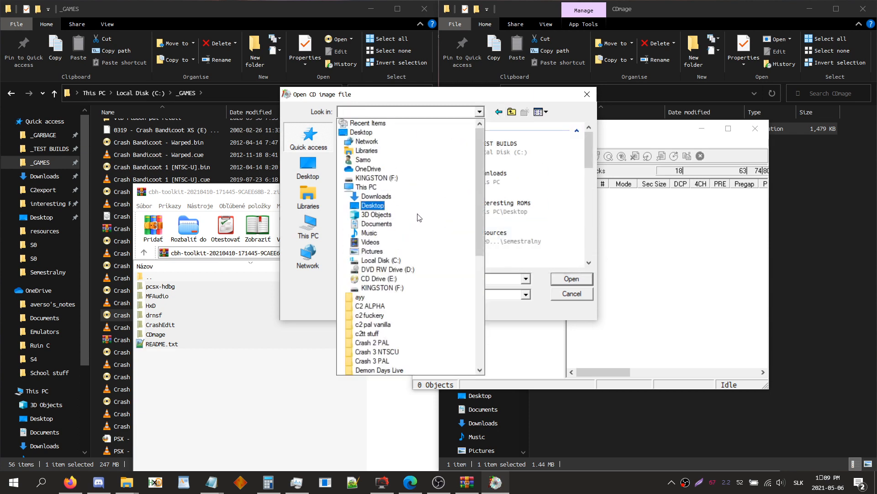
click(396, 269)
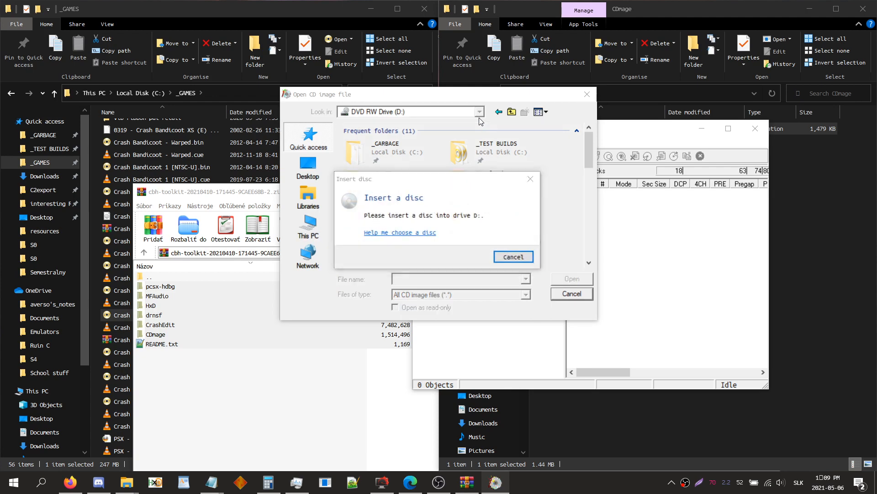
click(527, 254)
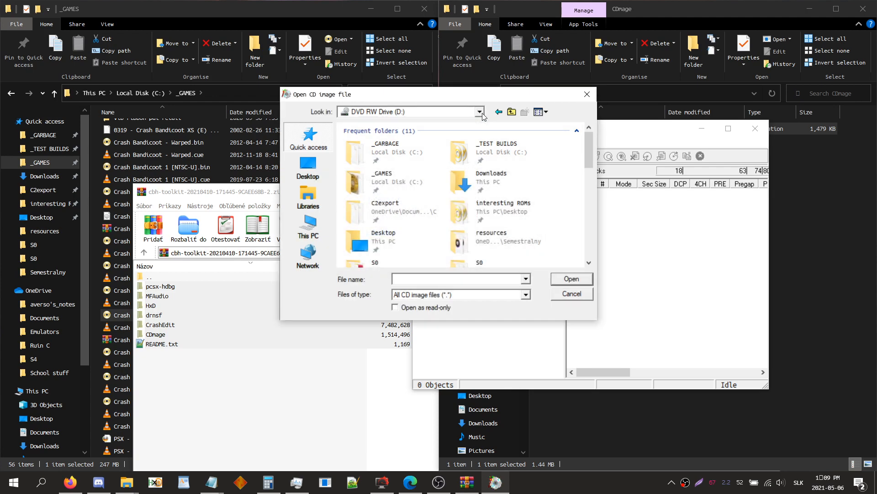
- Open Crash Bandicoot 2 [PAL].bin from the _GAMES folder on drive C: as an M2/2352 track image
click(480, 112)
scroll(421, 185, up, 2)
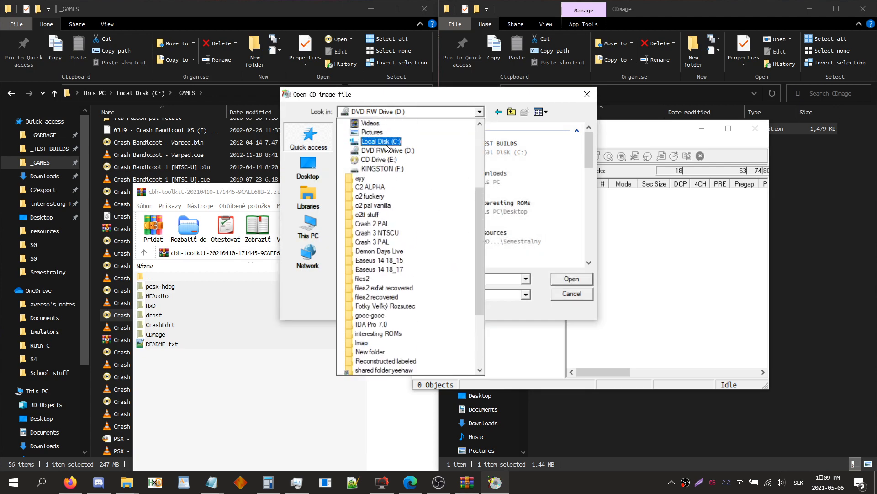
click(422, 198)
double_click(385, 164)
scroll(421, 238, down, 3)
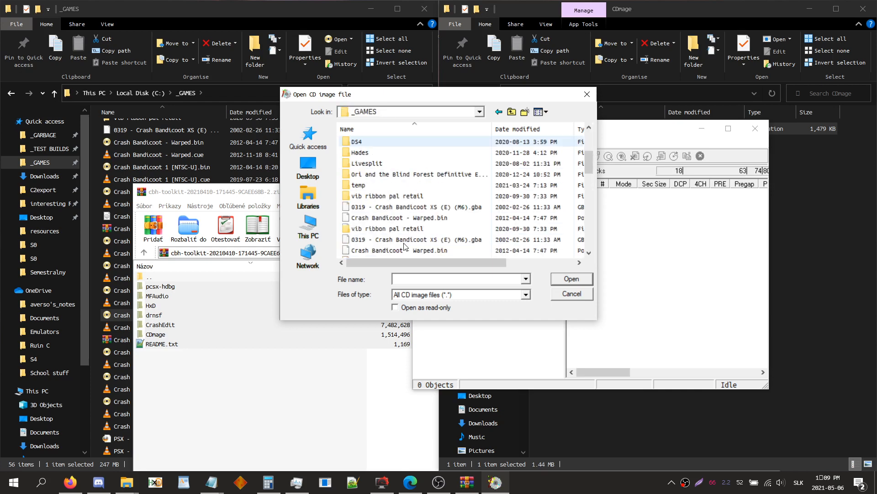
scroll(422, 239, down, 5)
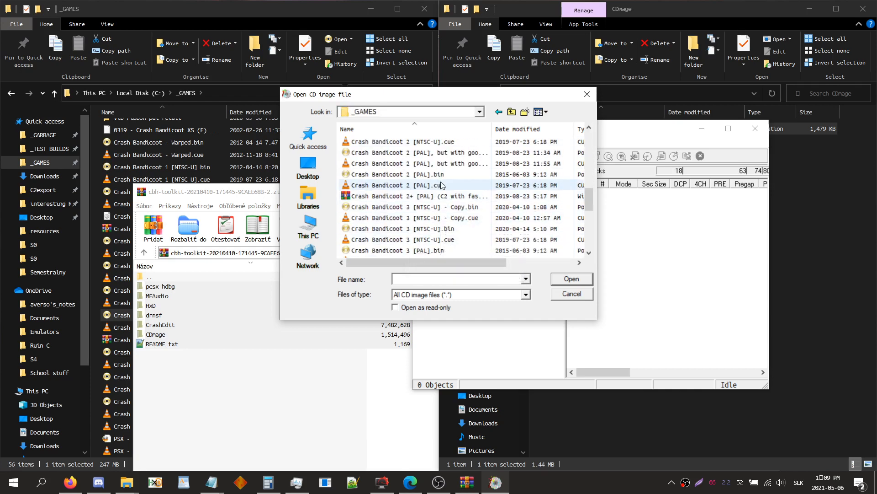
click(441, 178)
click(571, 279)
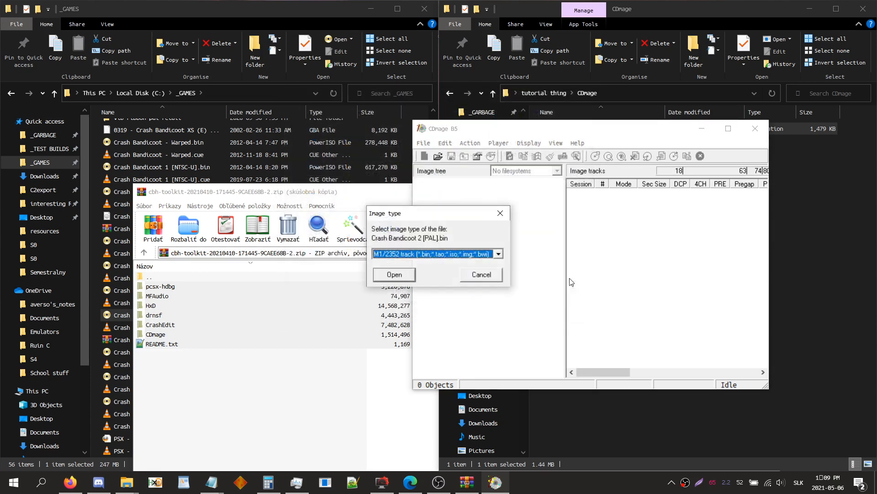
click(456, 257)
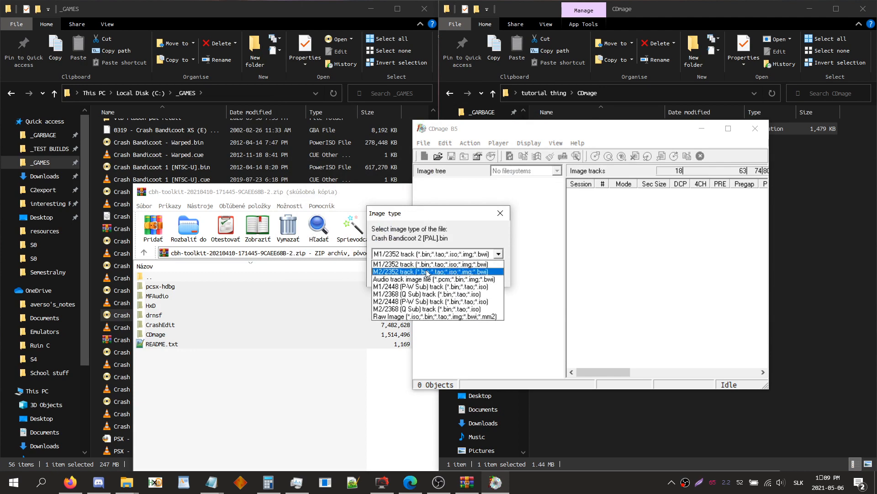
click(427, 271)
click(398, 272)
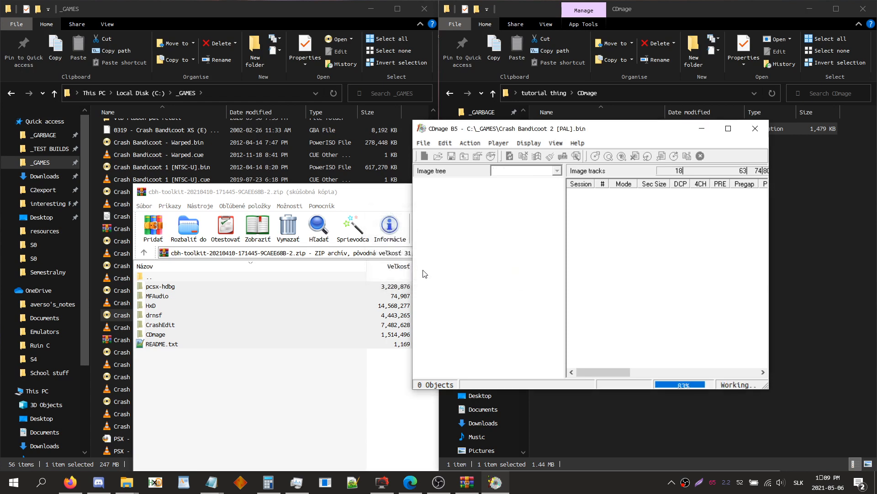
- Select all folders and files of Track 1 in the Crash Bandicoot 2 image and start extracting them
click(428, 200)
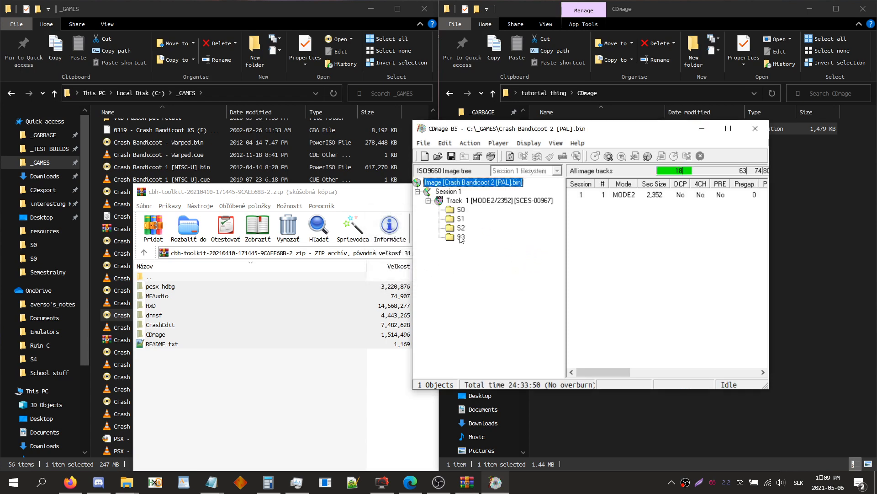
click(478, 202)
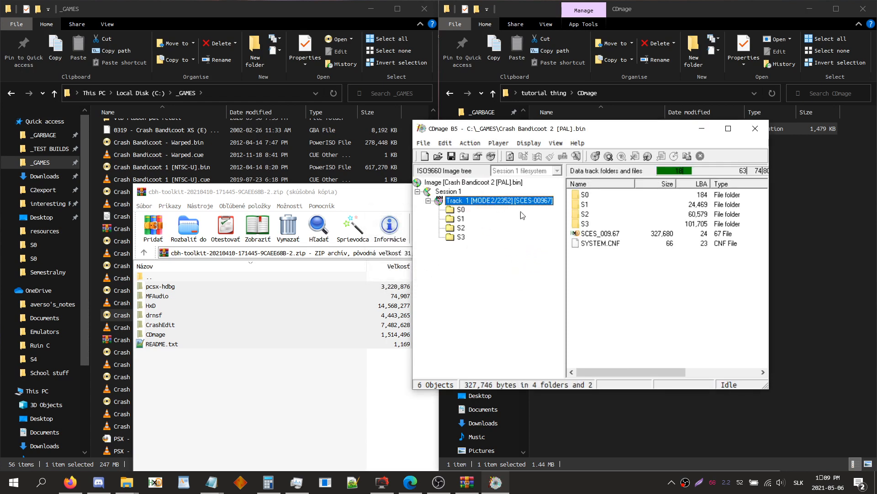
drag(584, 259, 861, 452)
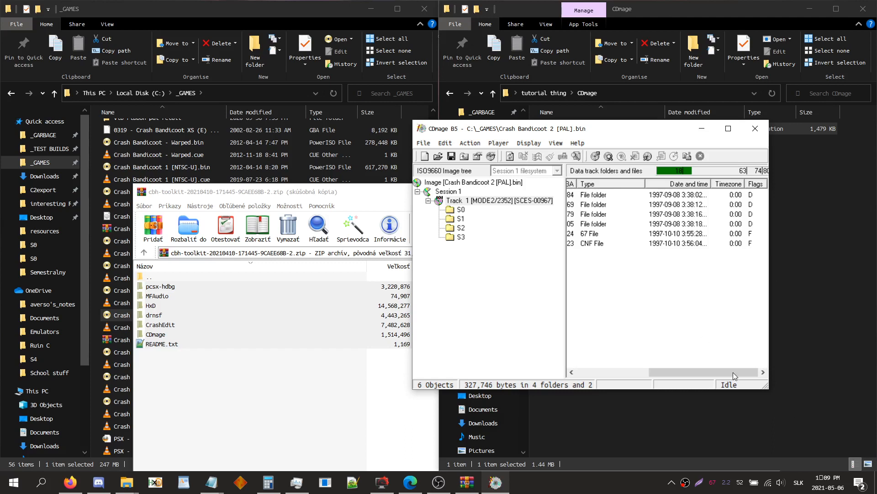
drag(606, 258, 549, 197)
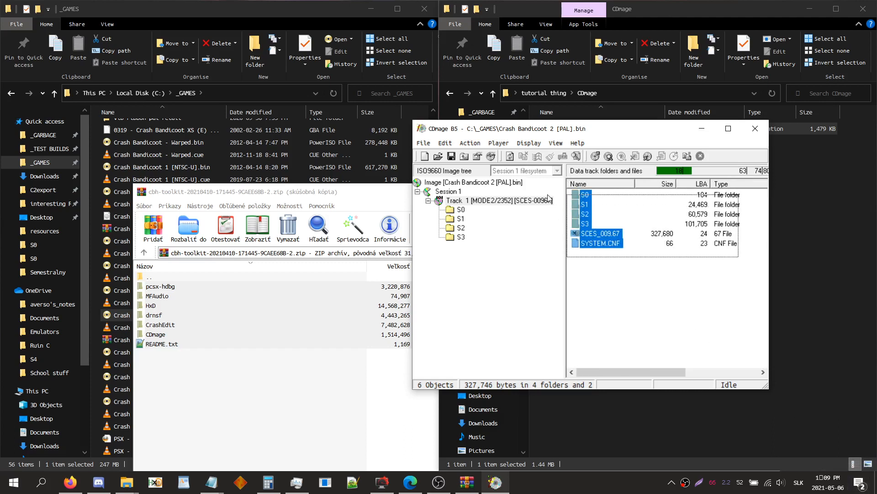
right_click(601, 238)
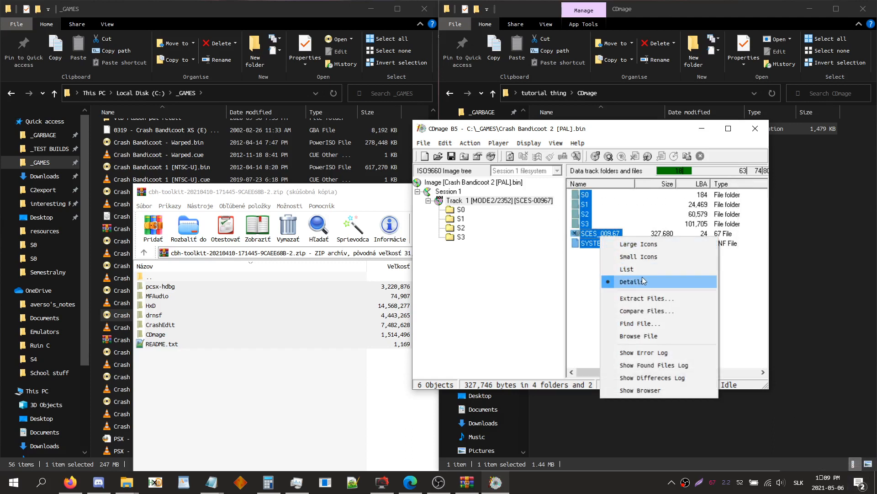
click(646, 297)
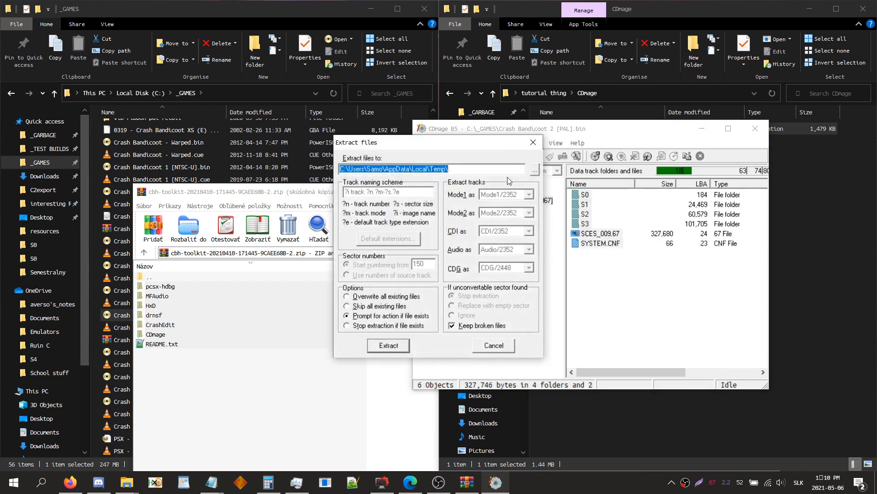
- Set the extraction destination to the "game files" folder inside "tutorial thing" on the Desktop and extract the files there
click(535, 170)
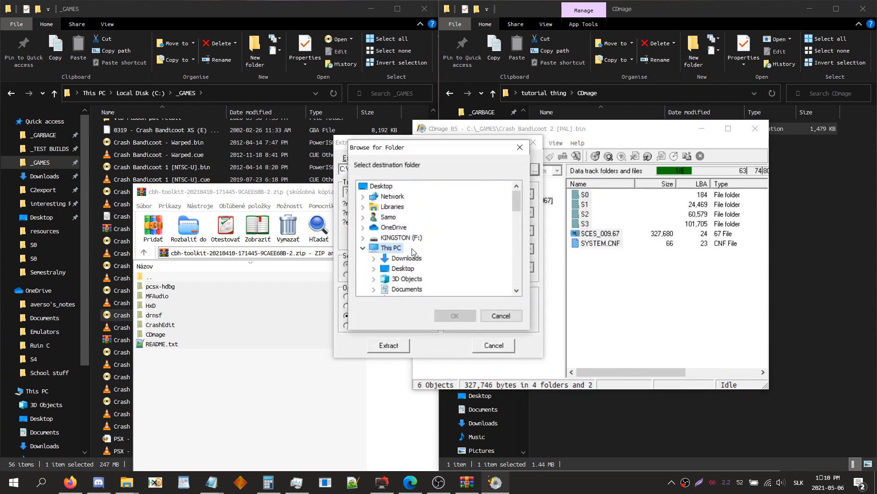
click(387, 187)
drag(516, 207, 517, 282)
double_click(408, 229)
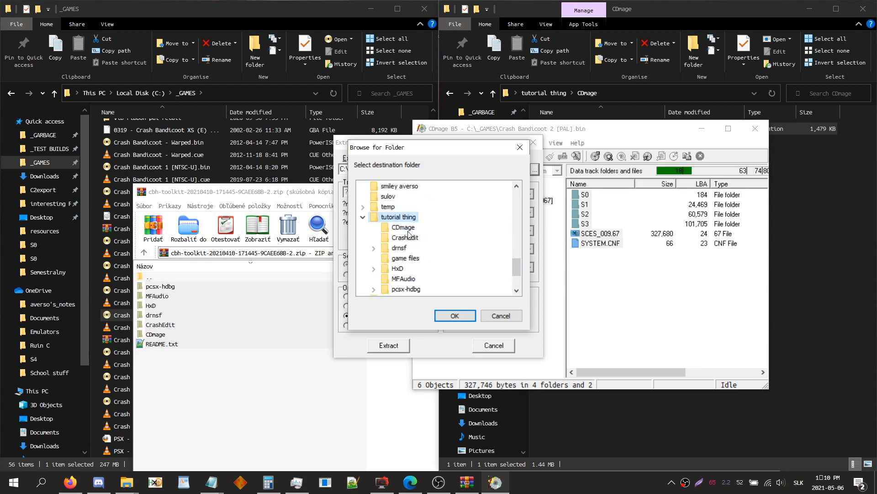
click(405, 258)
click(455, 316)
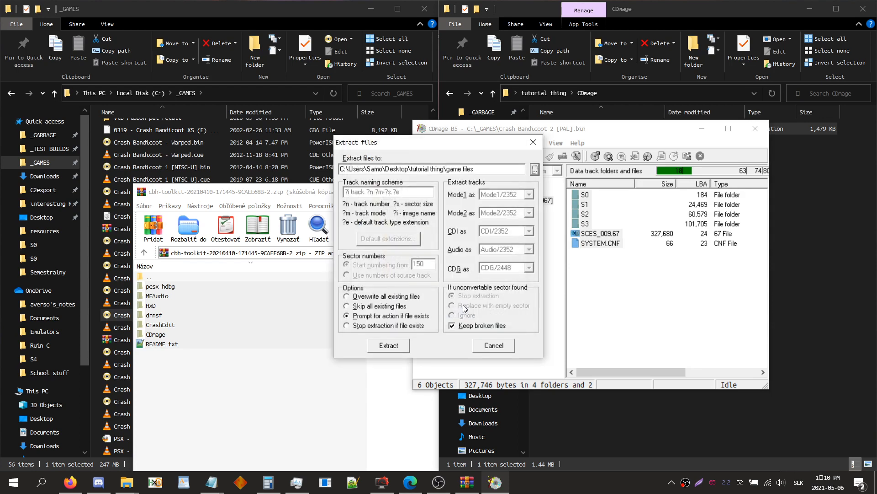
click(405, 345)
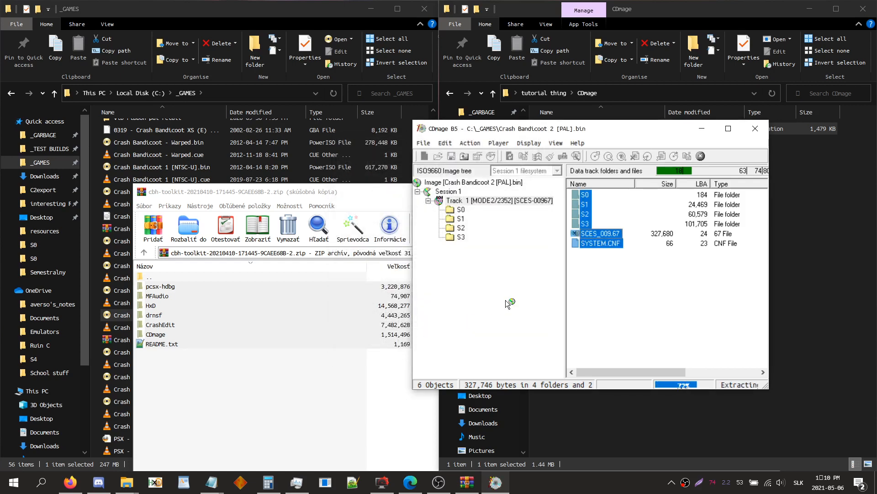
- Launch CrashEdit.exe from the CrashEdit folder in "tutorial thing" and snap its window to the right half of the screen
click(792, 281)
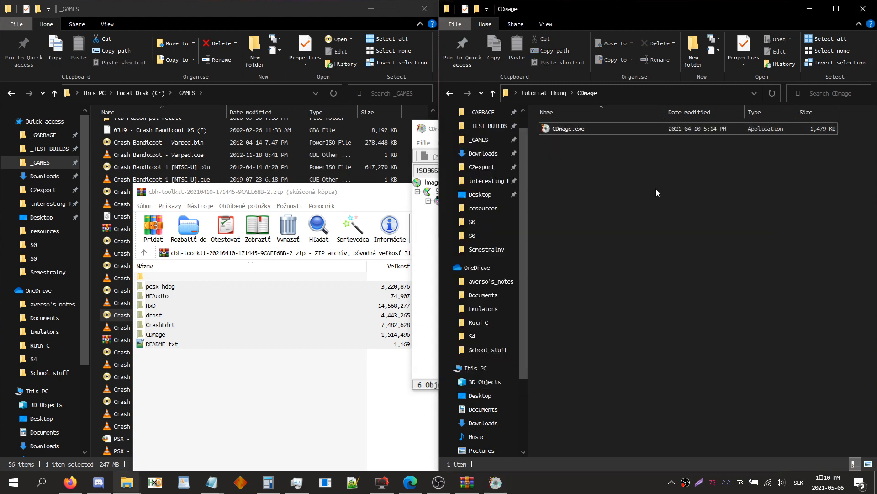
click(560, 94)
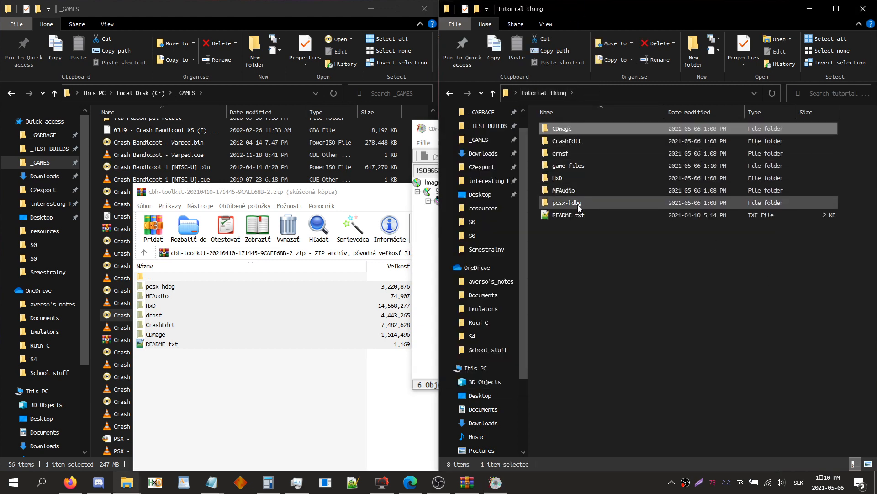
double_click(582, 142)
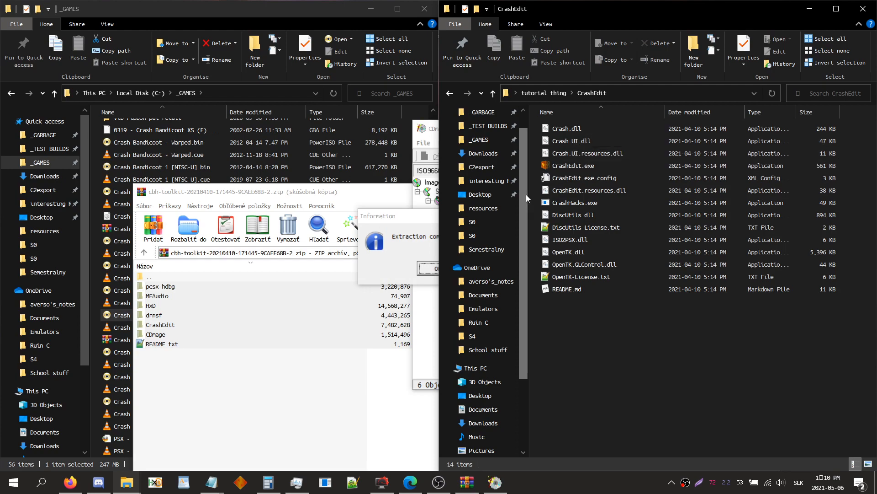
double_click(581, 166)
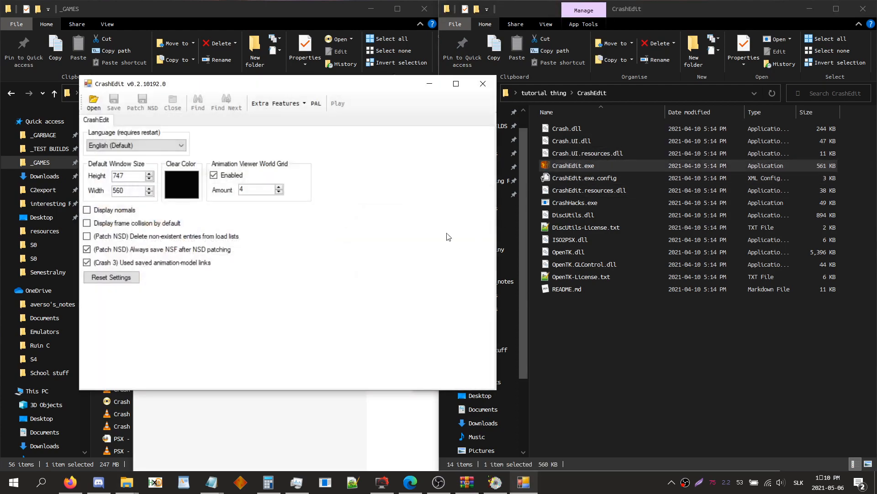
drag(324, 88, 876, 176)
- Switch back to CDmage, dismiss the extraction message and close the program
click(495, 482)
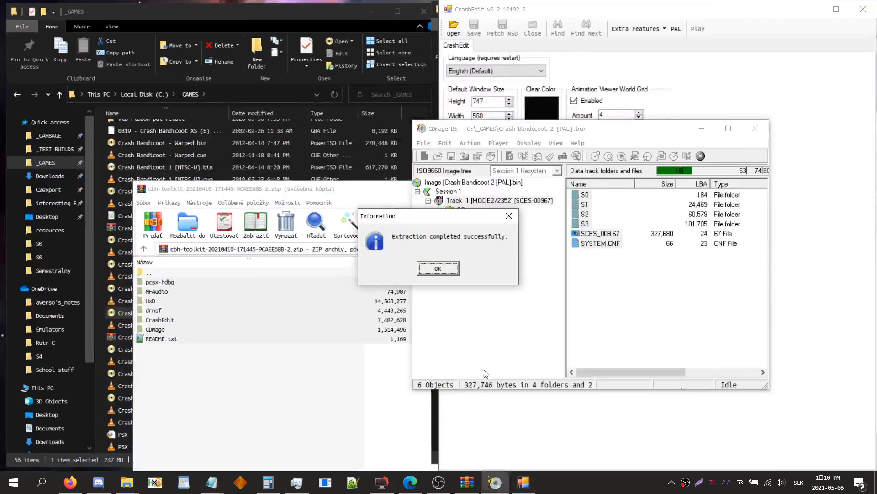
click(438, 269)
click(756, 128)
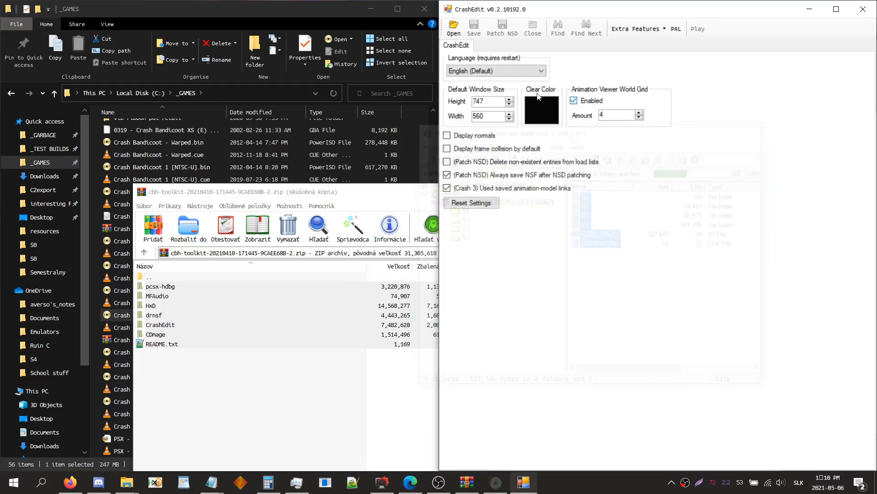
click(642, 30)
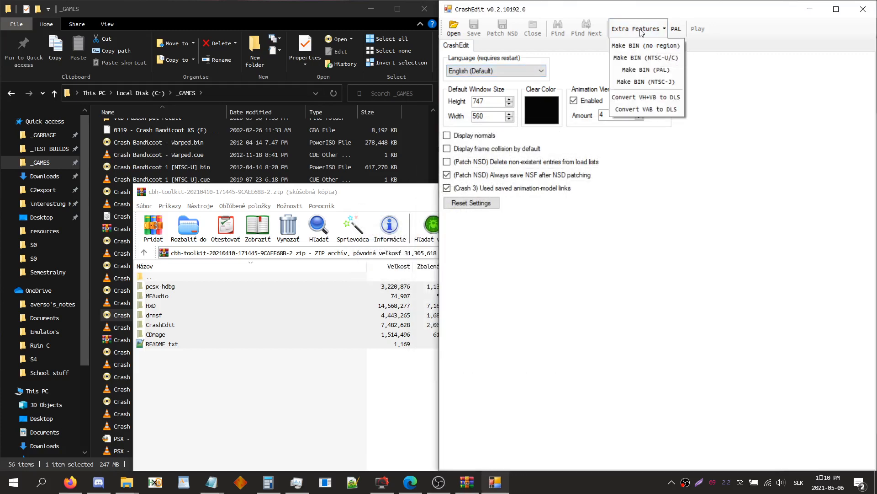
click(642, 30)
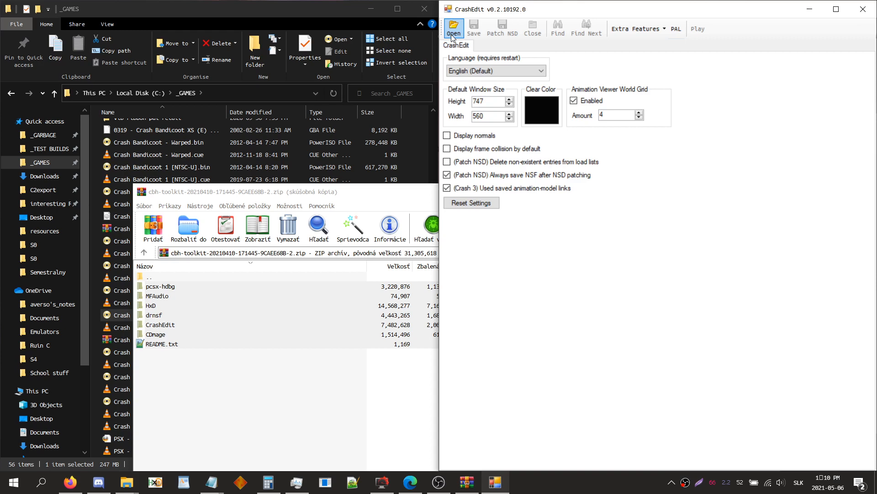
- Start opening a file in CrashEdit and browse to the "game files" folder inside "tutorial thing" on the Desktop
click(452, 37)
click(452, 36)
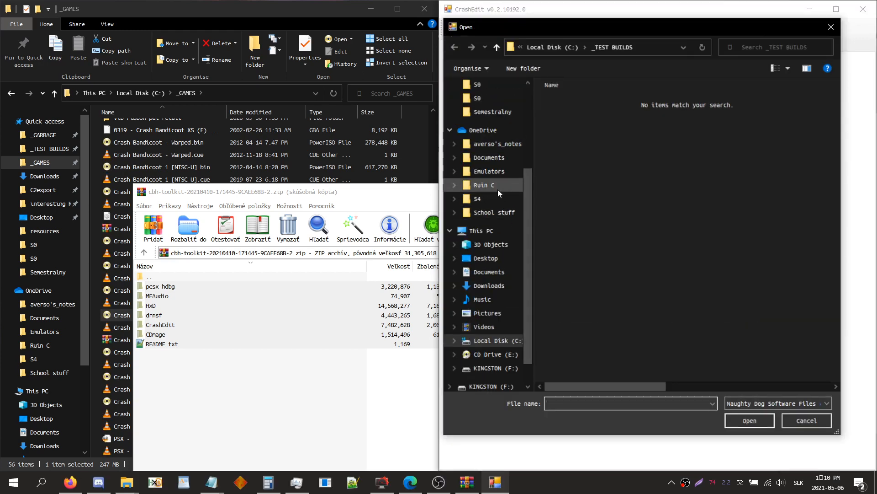
click(497, 189)
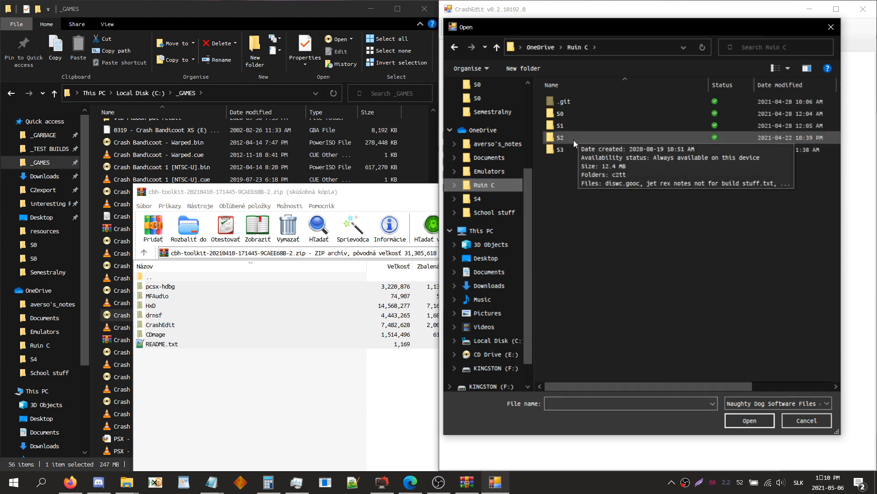
scroll(501, 199, up, 1)
scroll(502, 199, up, 2)
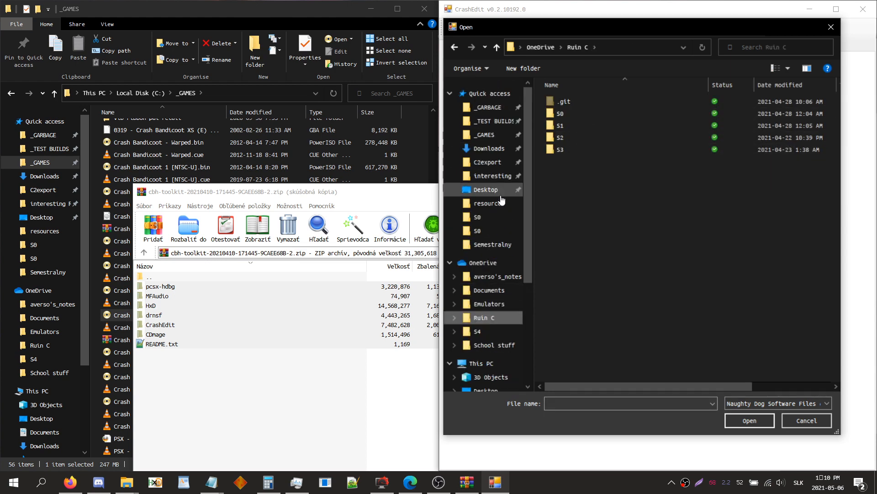
click(494, 189)
scroll(605, 326, down, 10)
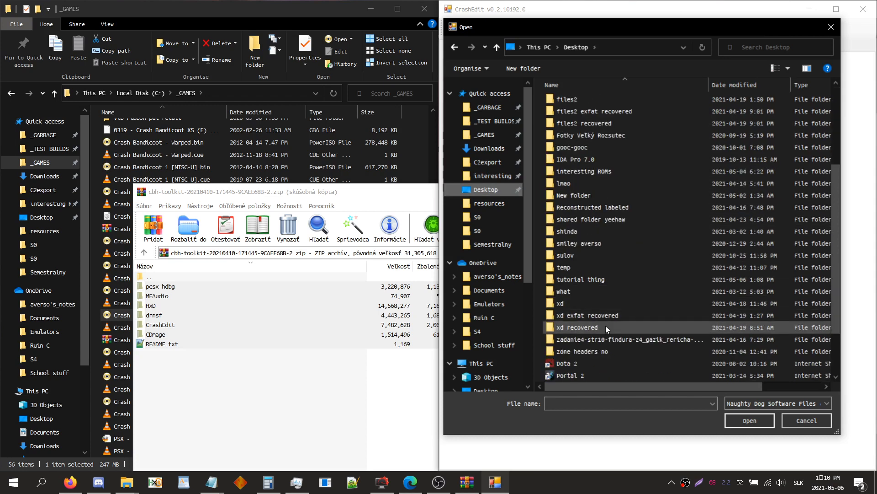
double_click(601, 214)
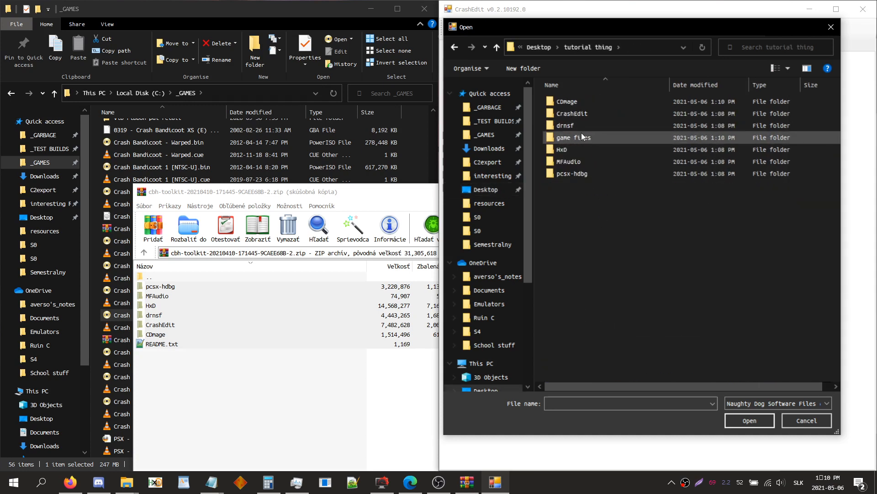
double_click(588, 137)
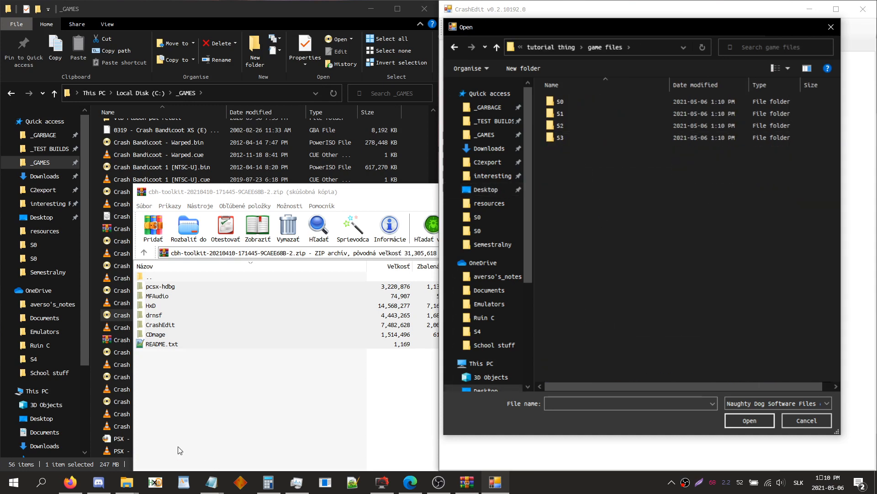
- Snap the CrashEdit folder's File Explorer window to the left half of the screen and open "game files" in it
click(126, 482)
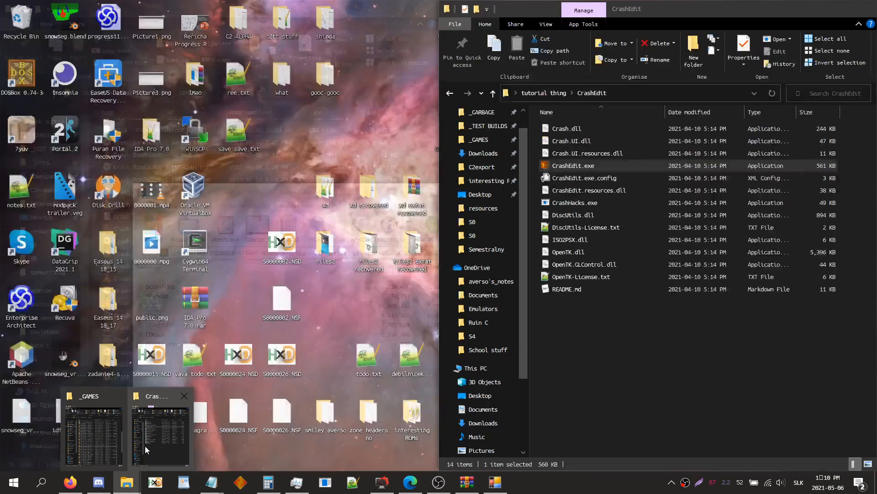
click(149, 445)
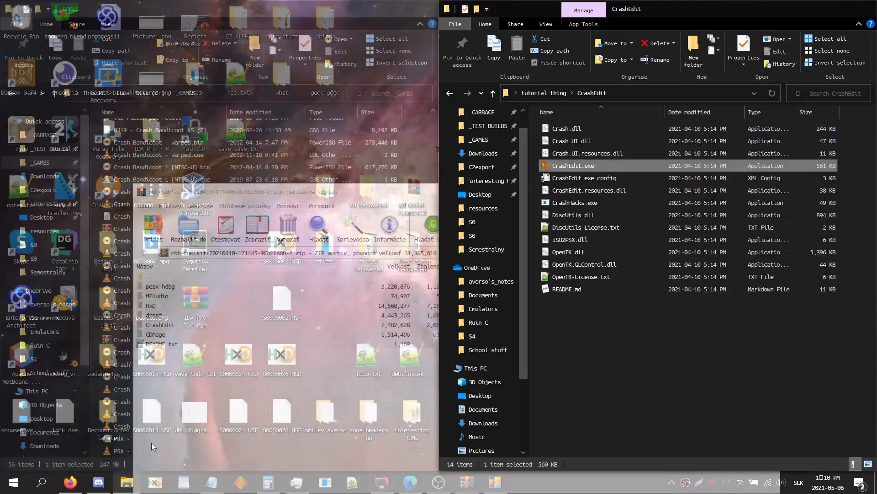
drag(666, 15, 0, 158)
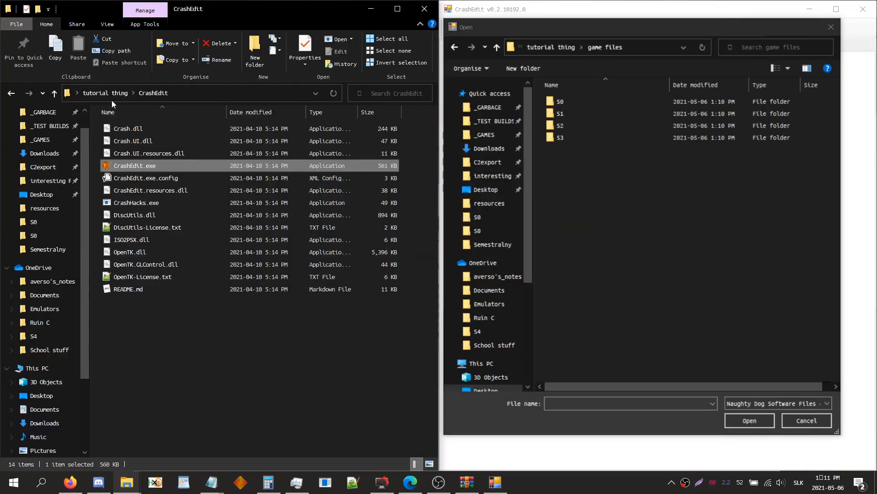
click(109, 93)
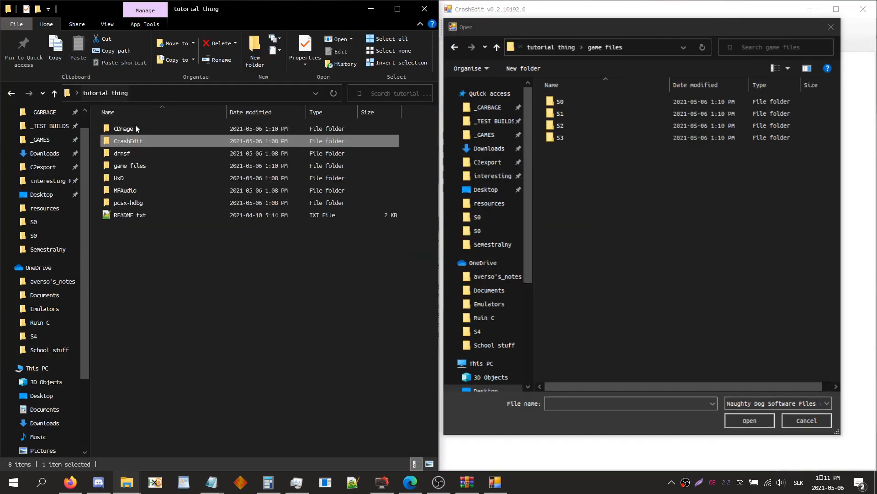
double_click(155, 165)
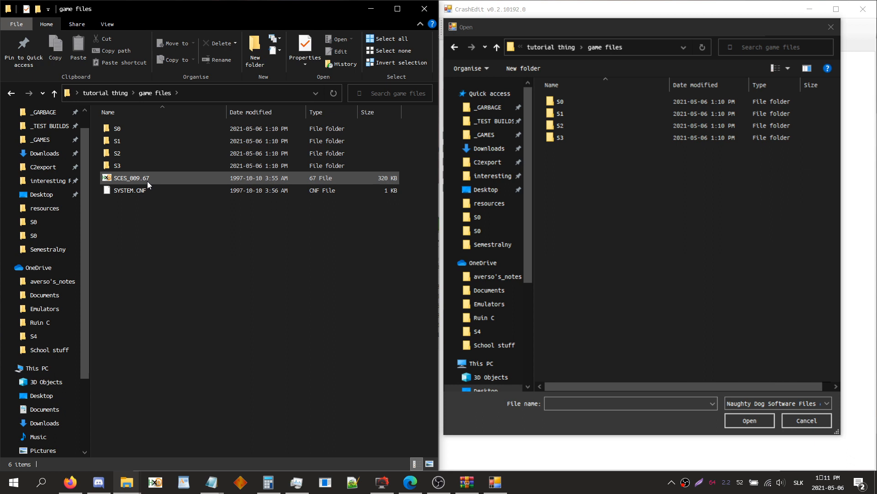
- Examine SCES_009.67 and SYSTEM.CNF in "game files", and the S000000A.NSD and S000000A.NSF pair in the S0 folder
click(149, 193)
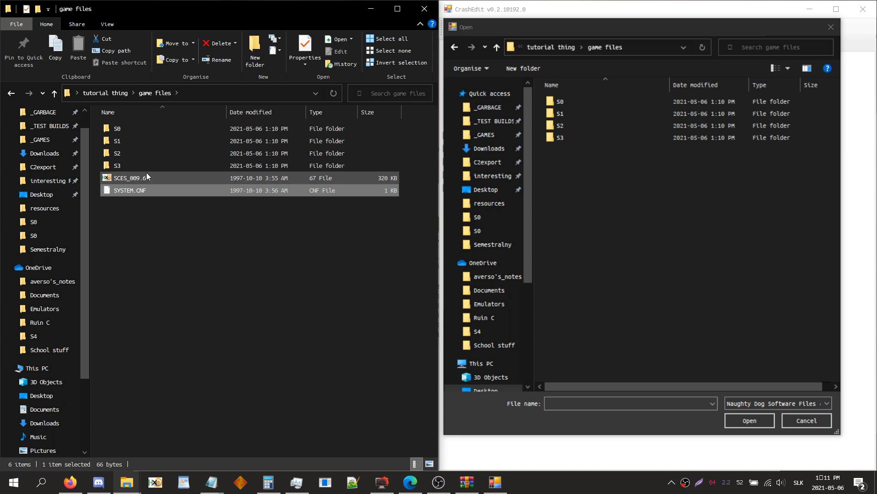
drag(152, 216, 117, 177)
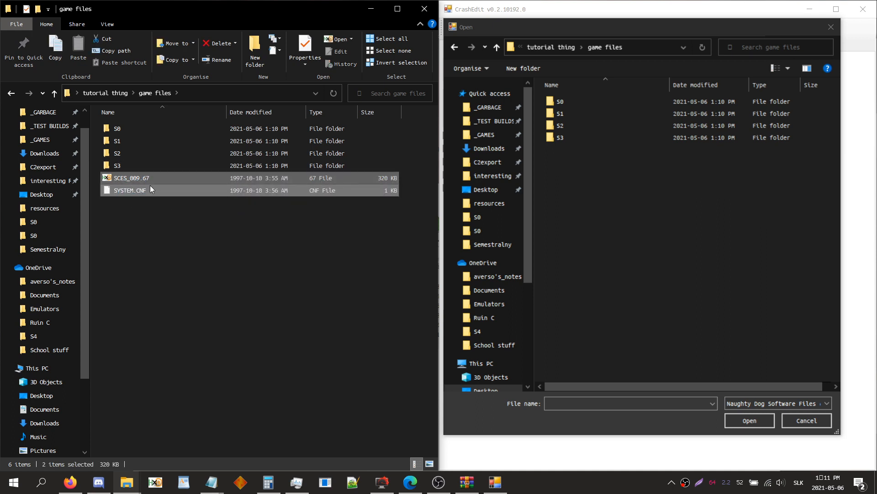
double_click(127, 129)
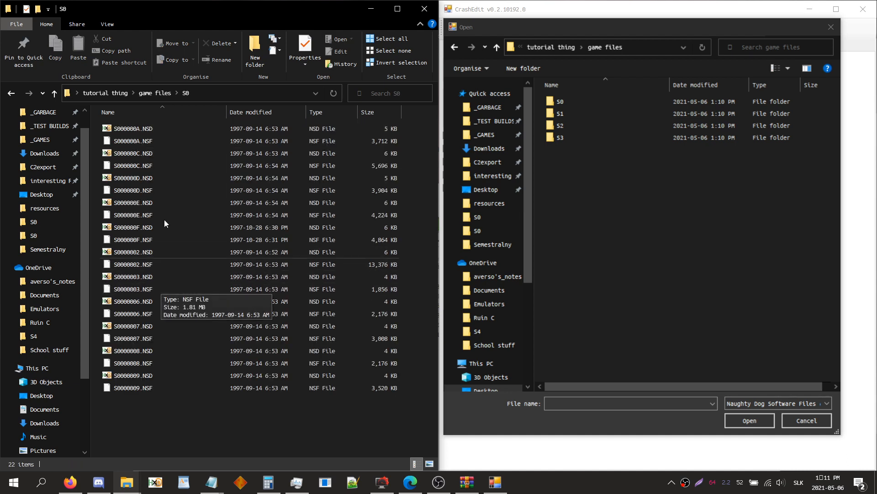
click(158, 139)
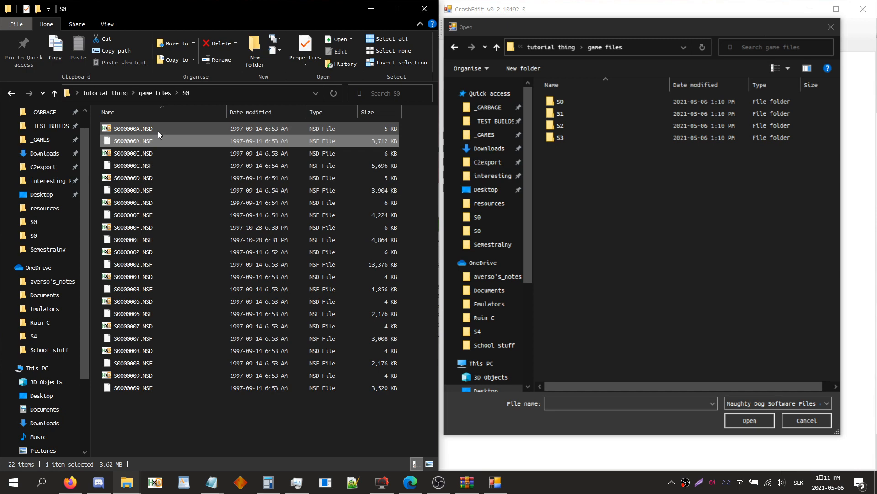
click(157, 130)
click(159, 141)
click(168, 131)
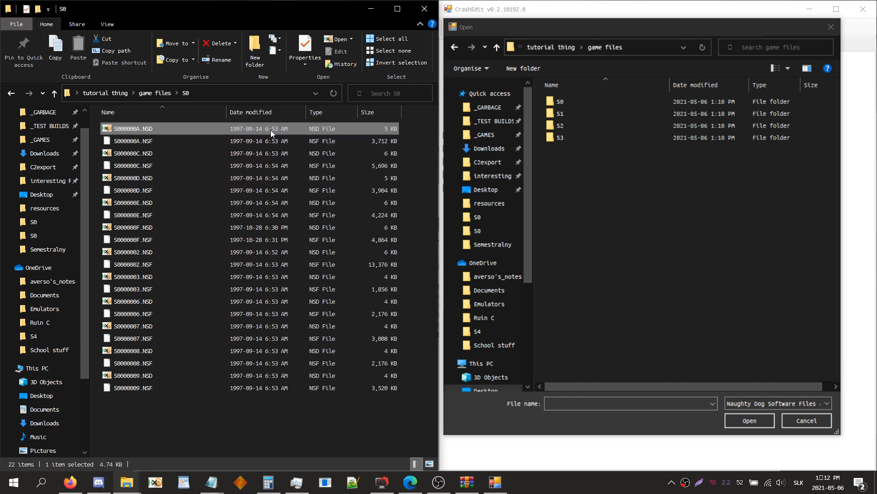
- Browse to the S1 folder in the file selection, and open crash_ids.rtf in WordPad
double_click(564, 114)
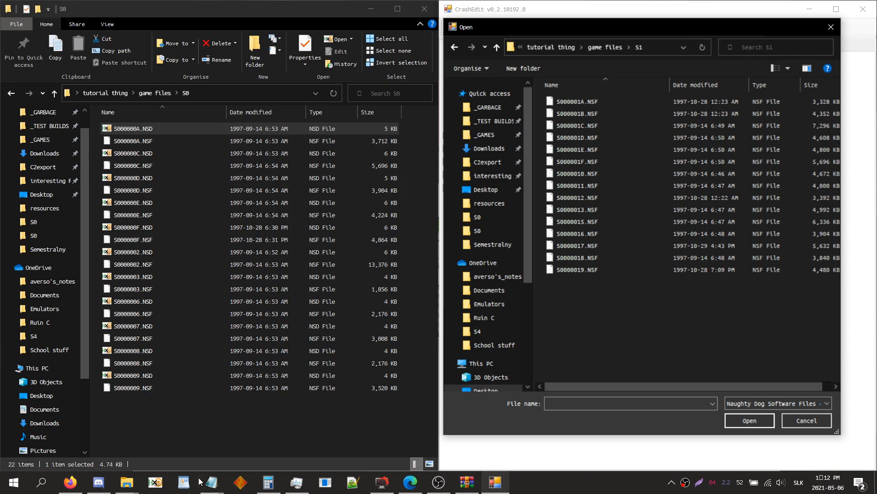
click(184, 482)
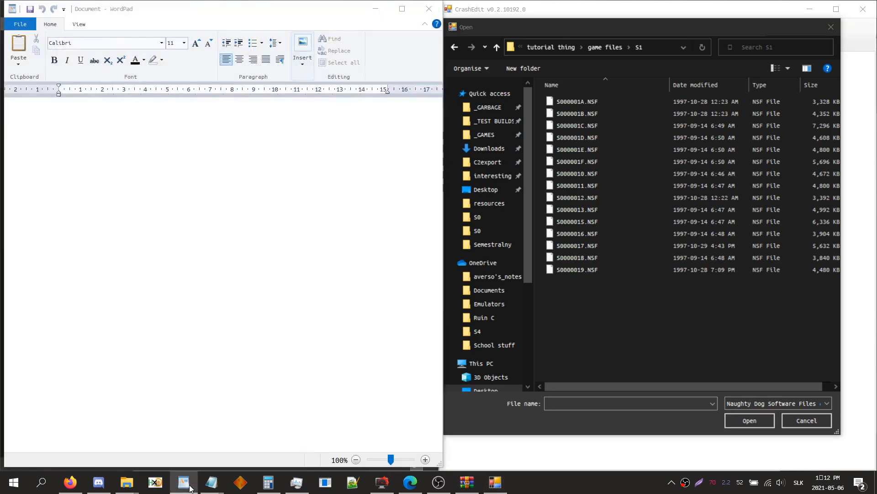
right_click(183, 482)
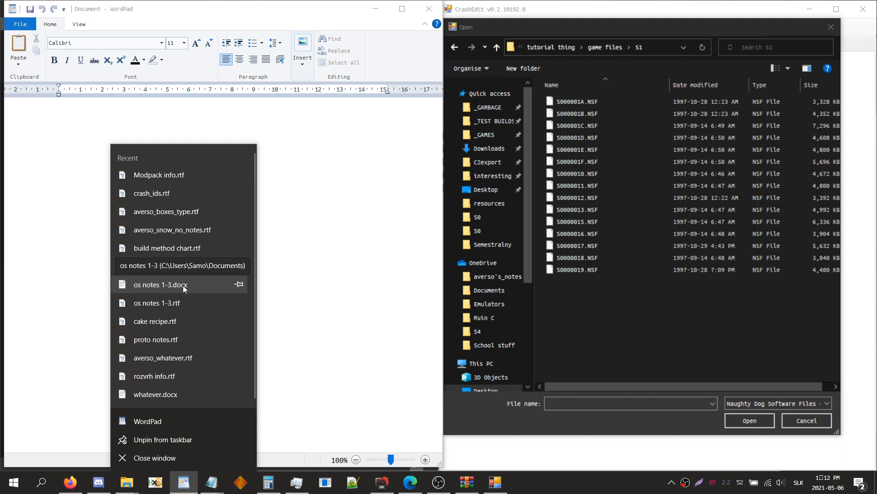
click(154, 195)
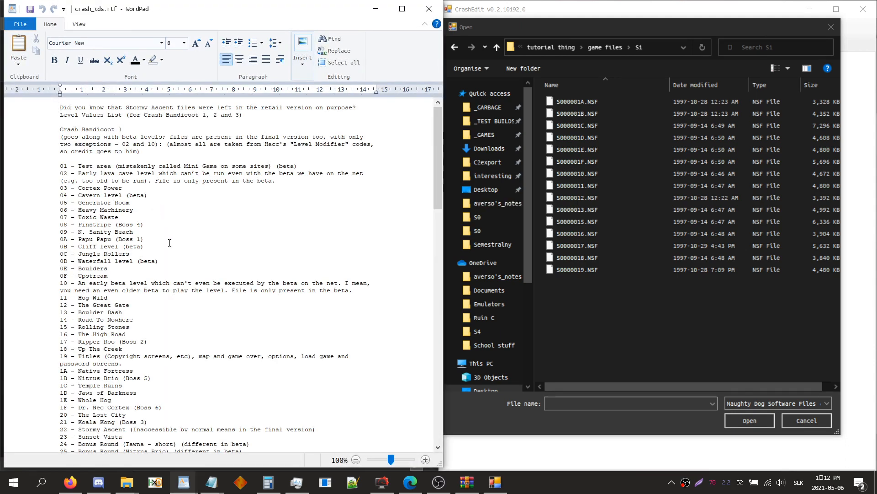
- Locate the Crash Bandicoot 2 section in the level ID list and examine its entries
scroll(170, 242, down, 13)
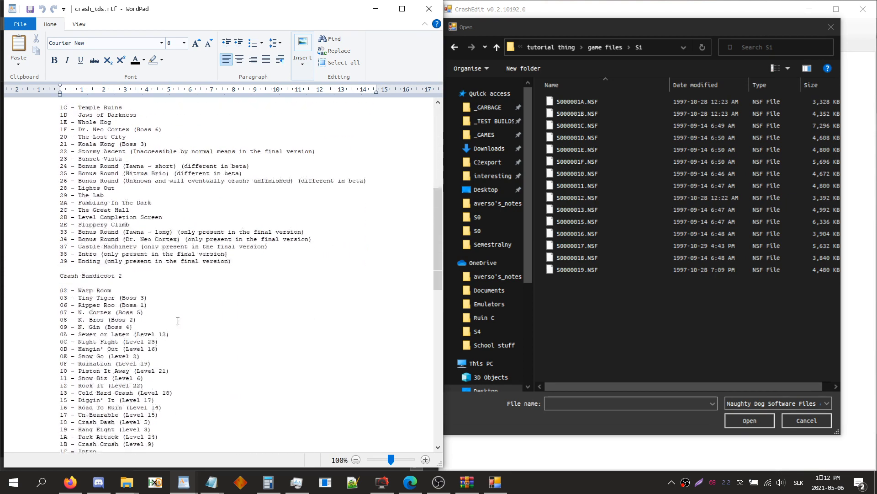
scroll(178, 320, down, 6)
triple_click(62, 144)
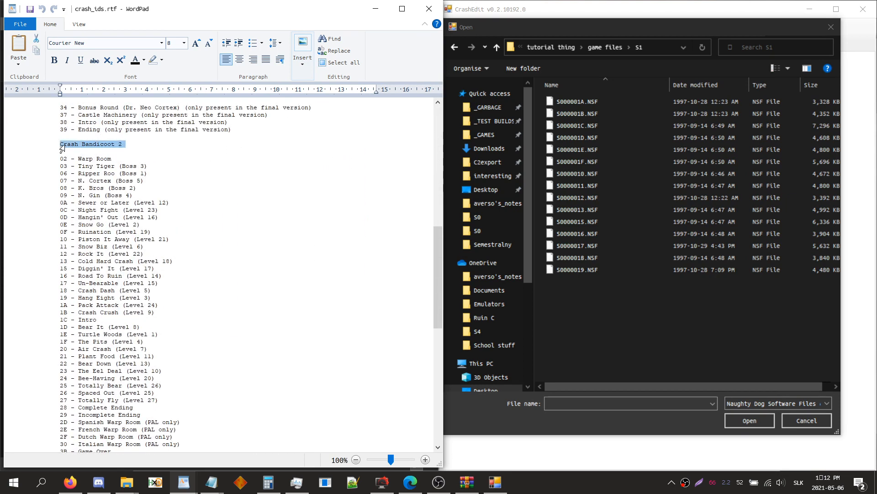
drag(60, 151, 163, 389)
click(255, 343)
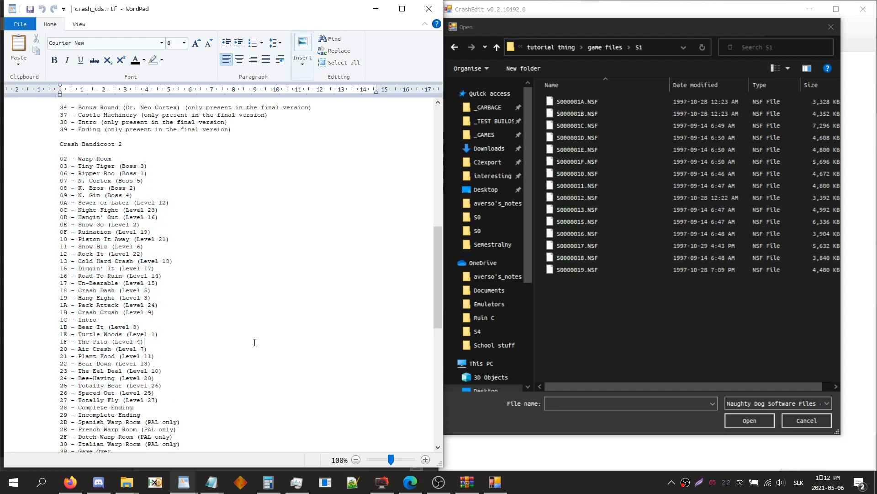
- Search the level list for "turtle" and highlight the whole Turtle Woods line
key(ctrl+f)
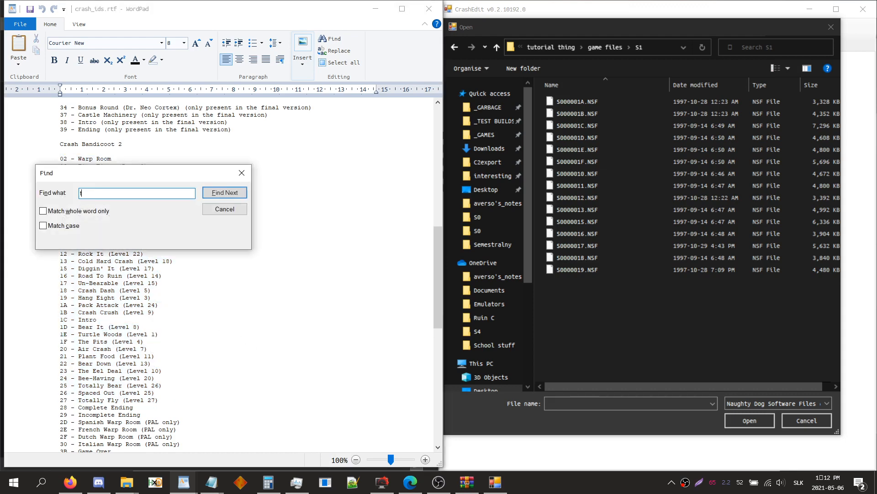
text(turtle)
key(Return)
key(Escape)
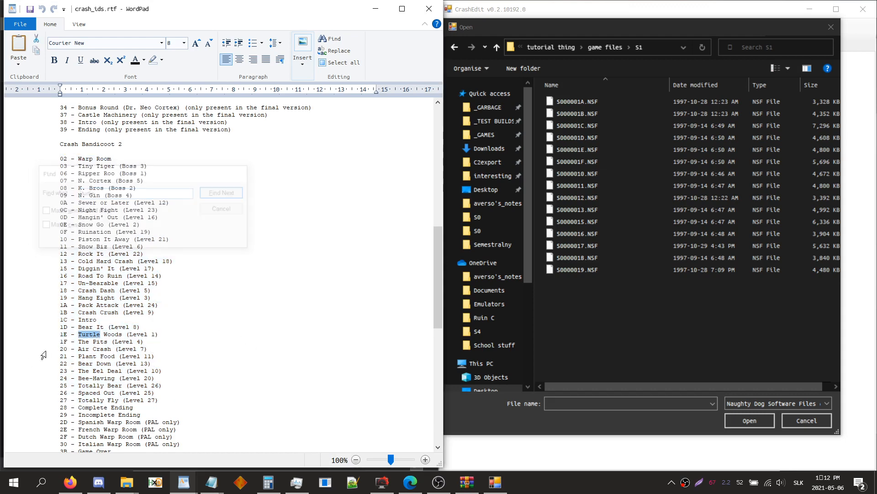
drag(158, 334, 56, 336)
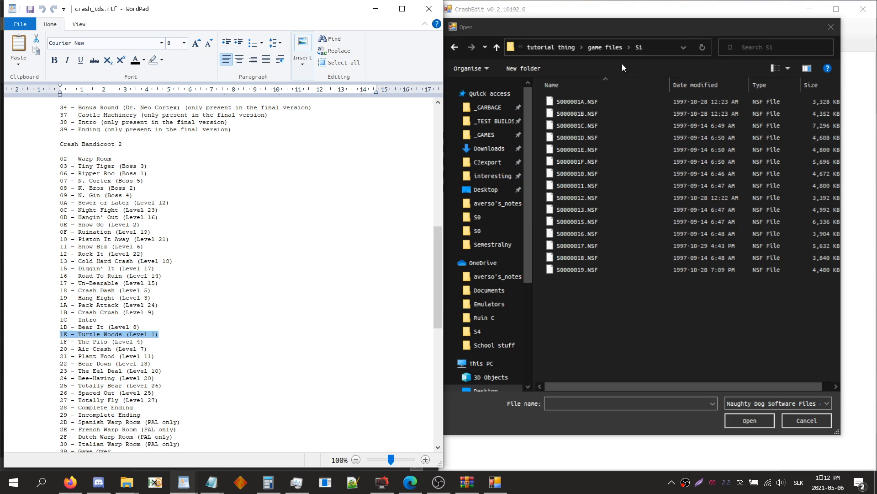
- Open S000001E.NSF from the S1 folder in CrashEdit as the release version of Crash Bandicoot 2: Cortex Strikes Back
click(597, 150)
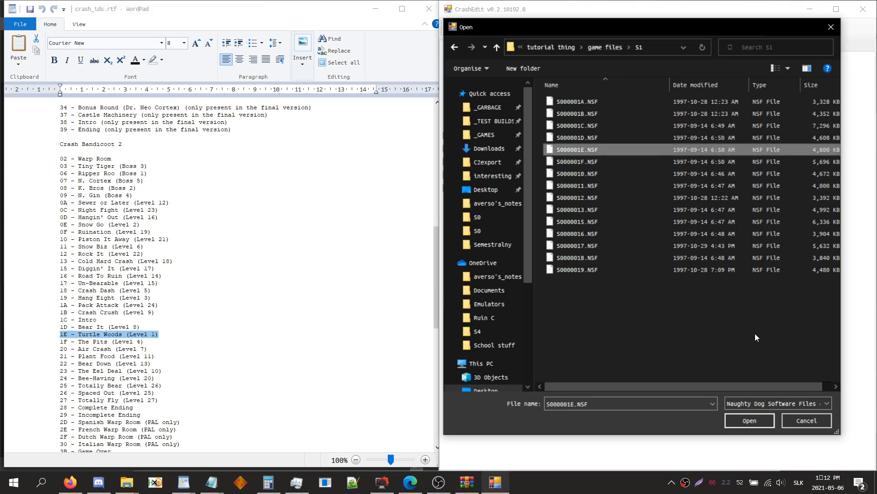
click(750, 420)
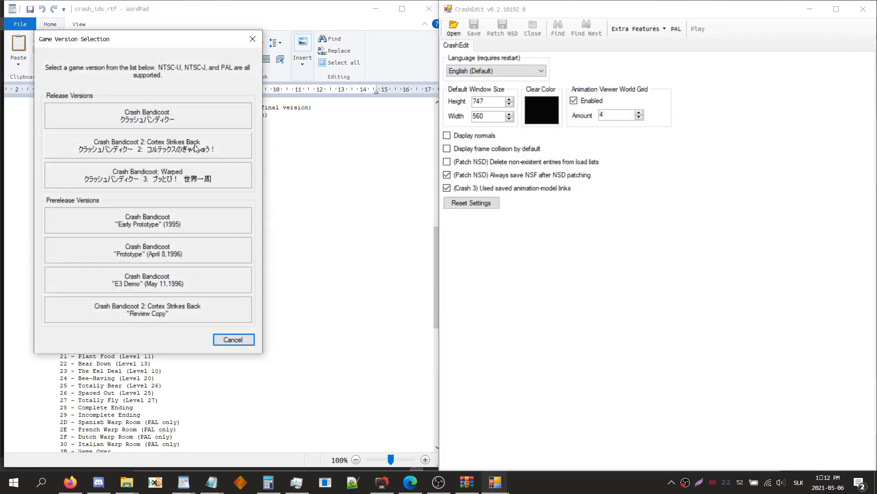
click(147, 145)
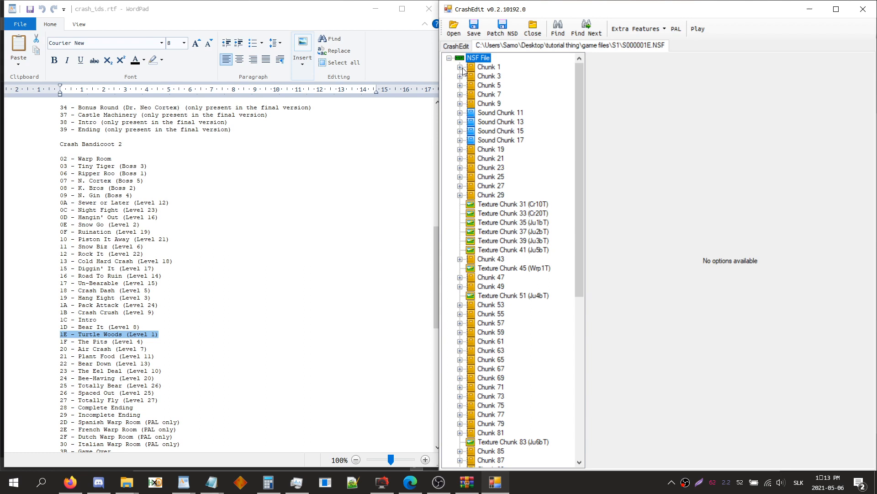
- Preview the texture chunks Cr10T, Cr20T, Ju2bT, Ju3bT and Ju5bT, viewing Ju2bT in Monochrome 8 as well
click(512, 205)
click(518, 213)
click(525, 231)
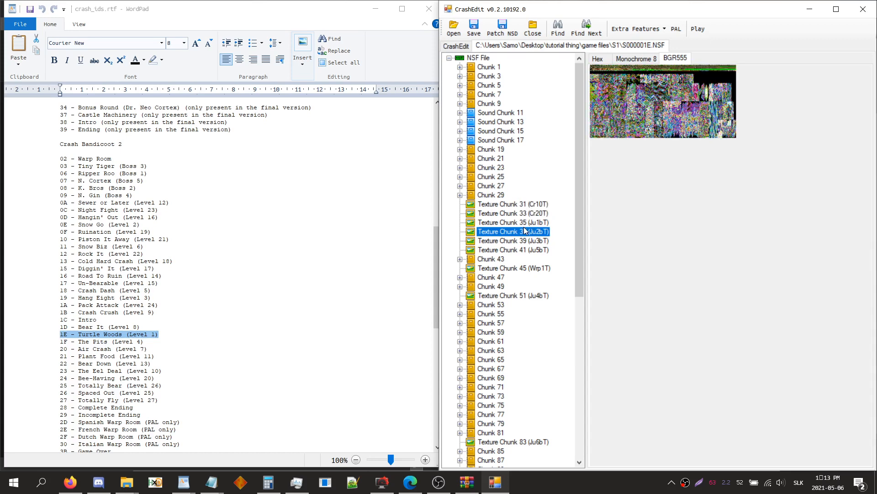
click(636, 59)
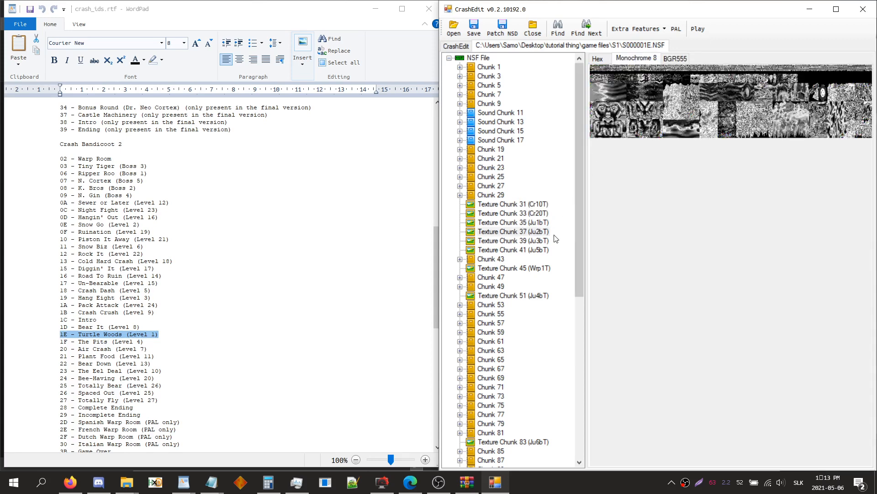
click(545, 240)
click(544, 249)
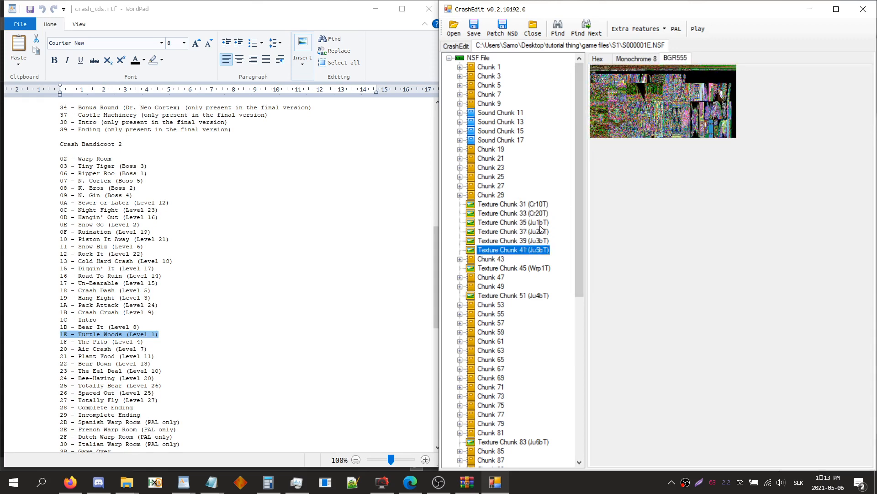
- Expand Sound Chunk 15, view the playback options of sound Sw1JA, and collapse the chunk again
double_click(503, 133)
click(503, 139)
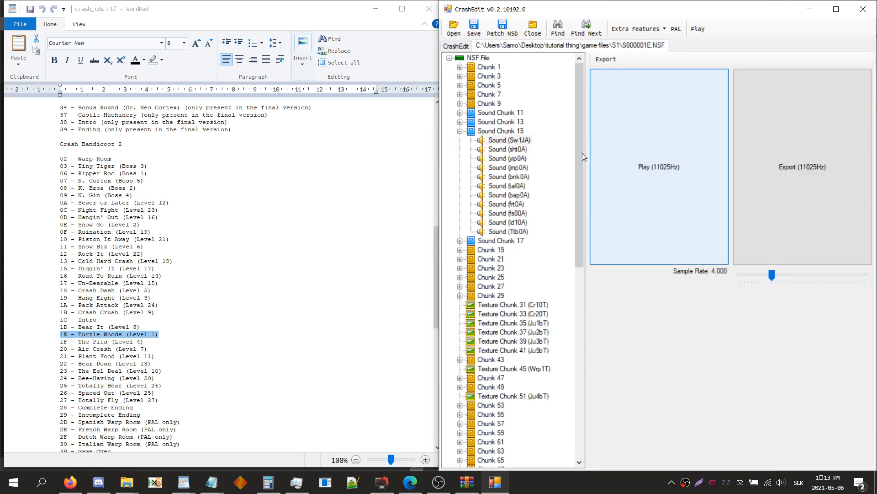
double_click(502, 132)
- Expand Wavebank Chunk 143 near the end of the NSF tree, view its wavebank entry, and collapse it again
scroll(530, 408, down, 10)
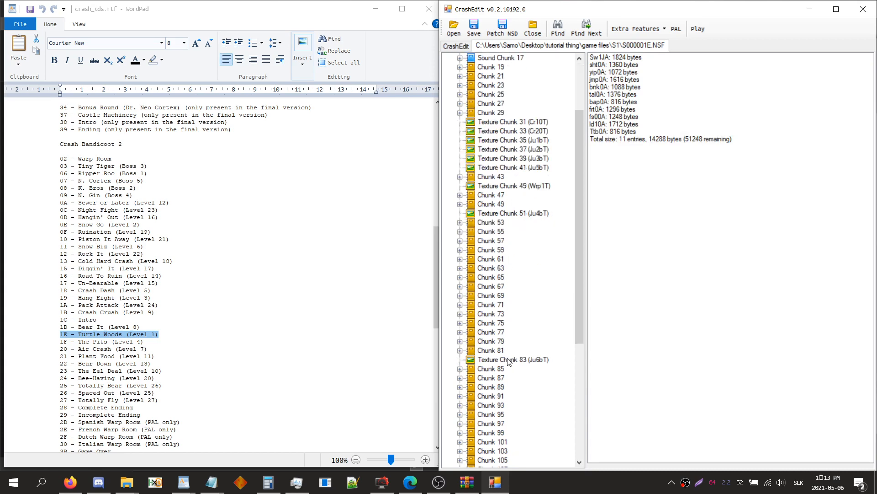
double_click(525, 433)
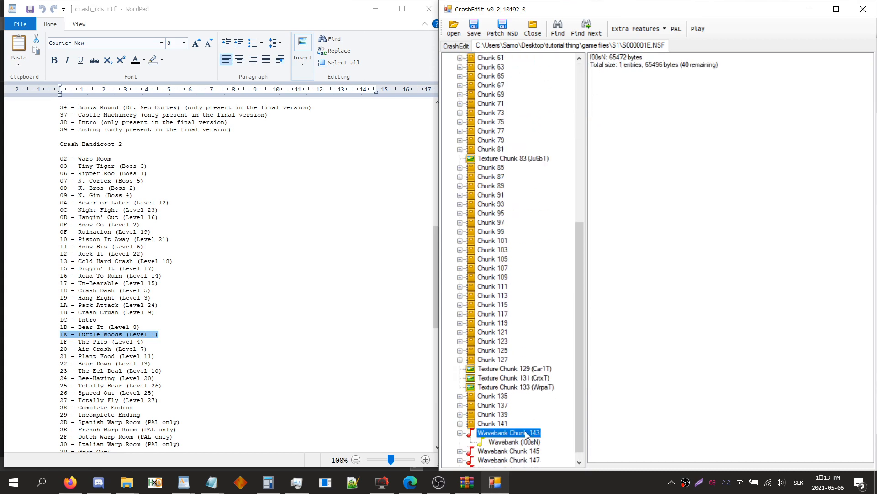
click(527, 440)
double_click(526, 432)
scroll(525, 407, up, 10)
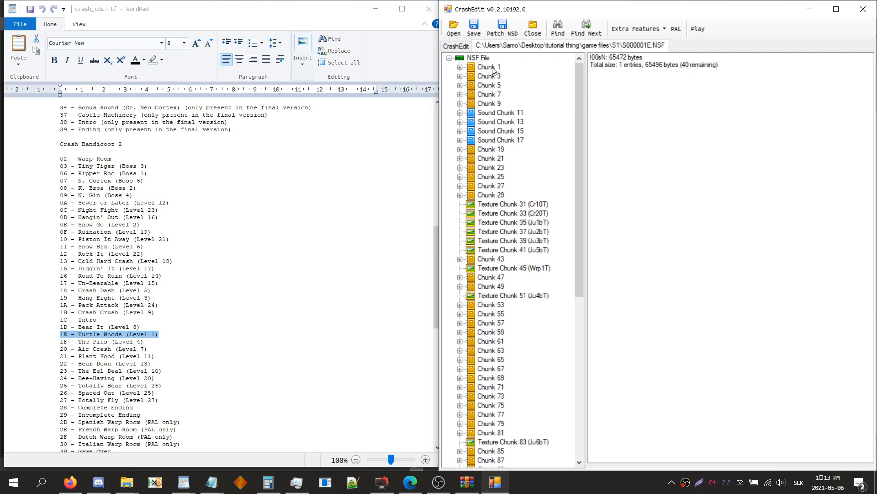
- View the entries of Chunk 1, then search the NSF for "animation" and step through the matches to Cda0V in Chunk 3
click(490, 69)
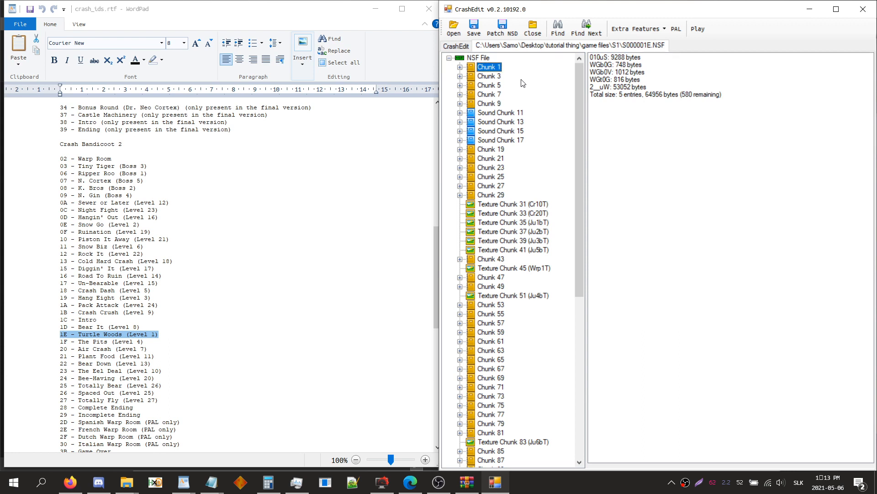
click(558, 28)
text(animation)
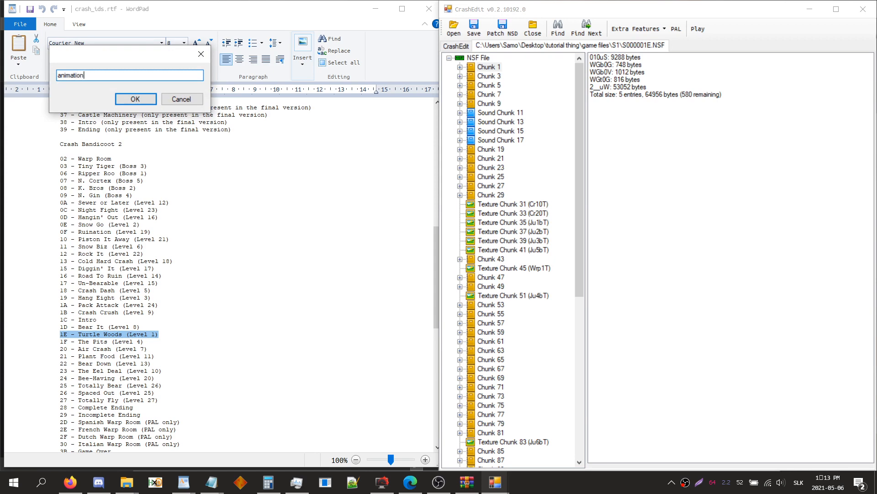
key(Return)
click(575, 34)
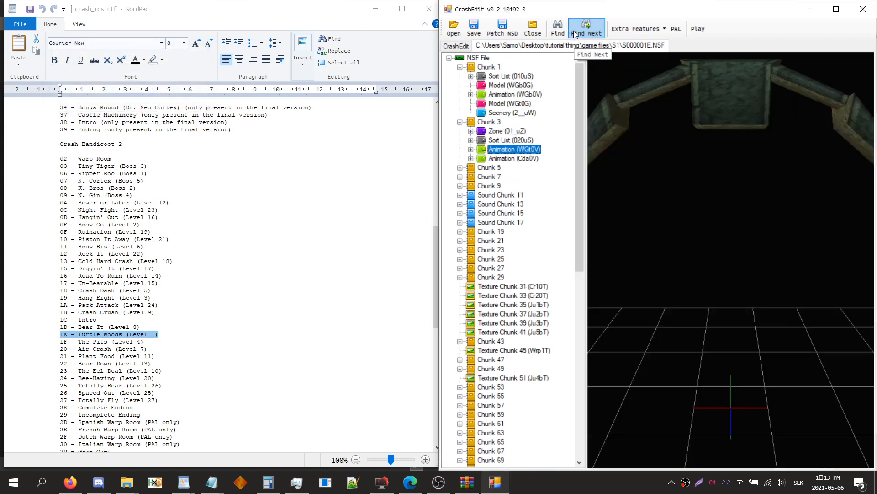
click(575, 33)
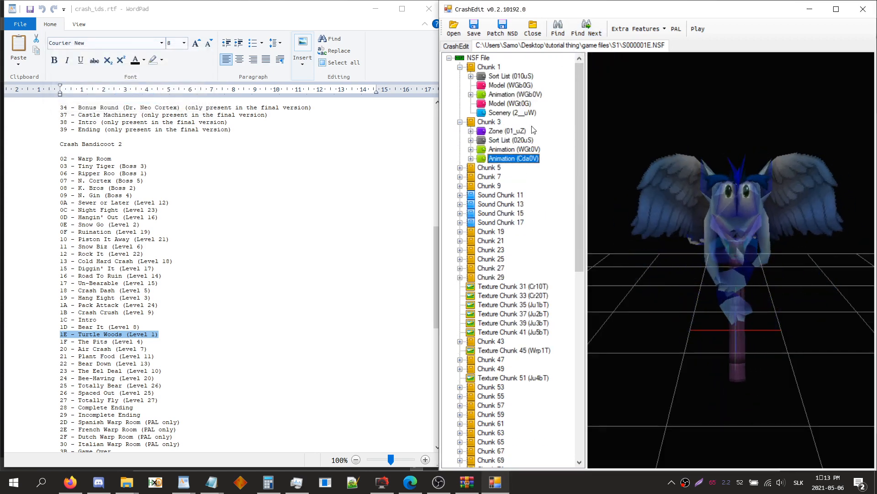
- View the sort list 020uS, then inspect the scenery entry 2__uW in the 3D view from another angle
click(522, 140)
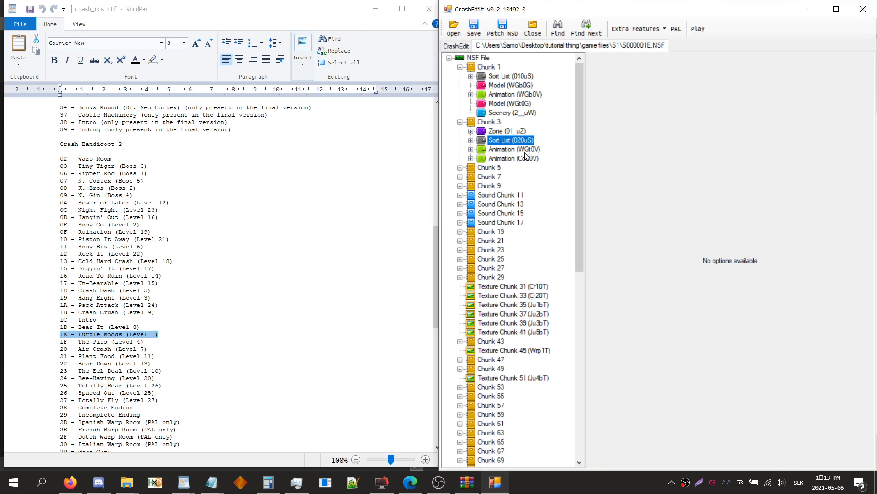
click(525, 113)
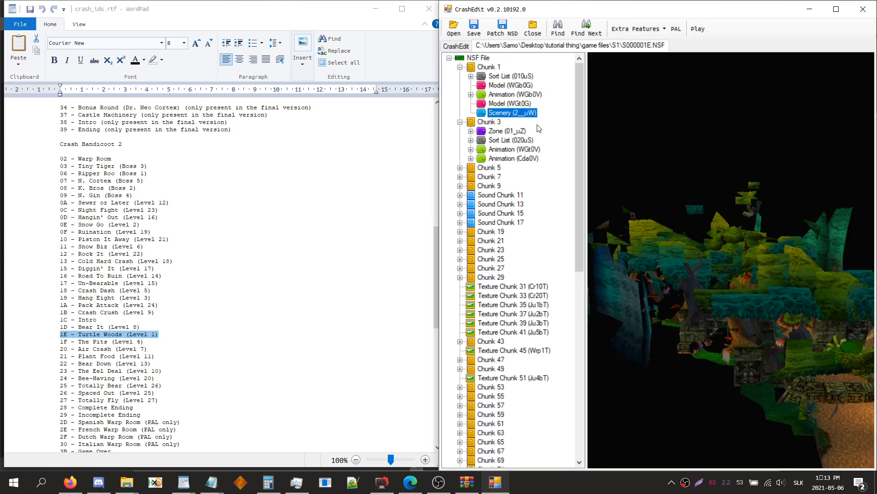
drag(732, 236, 686, 225)
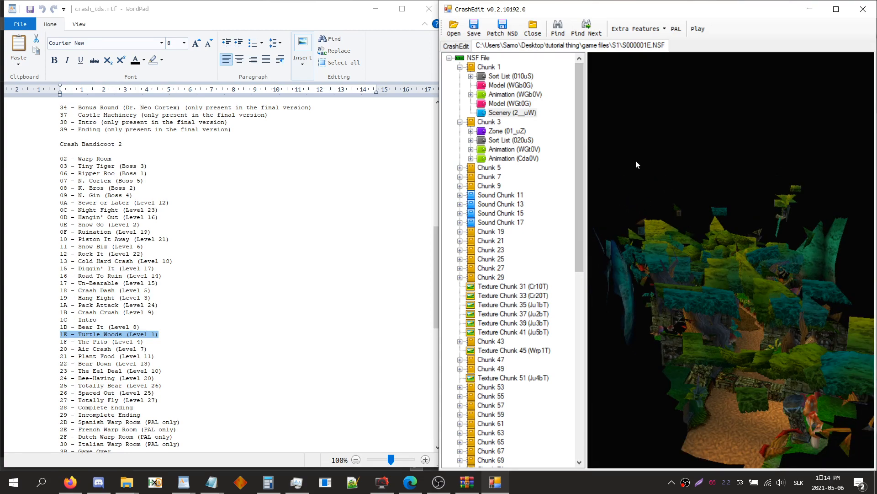
key(z)
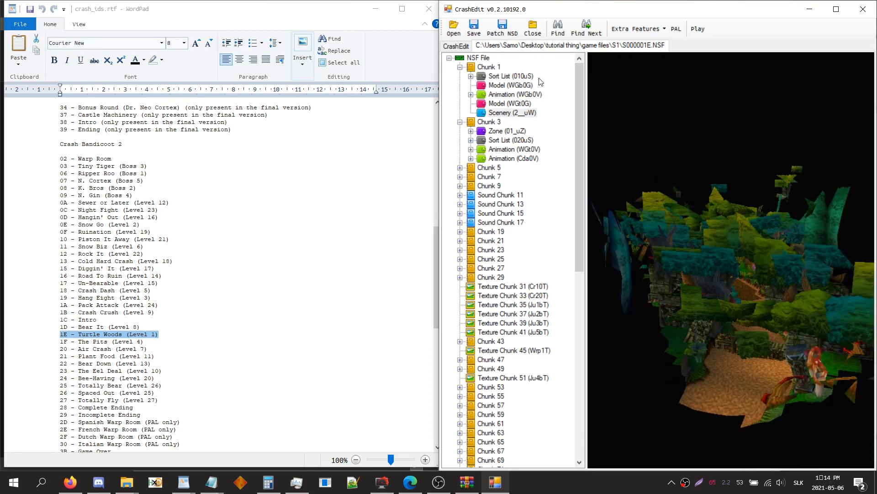
- Inspect zone 01_uZ in Chunk 3 from several angles in the 3D view, and expand it to show its items and entities
click(506, 131)
drag(737, 267, 730, 219)
key(x)
key(x)
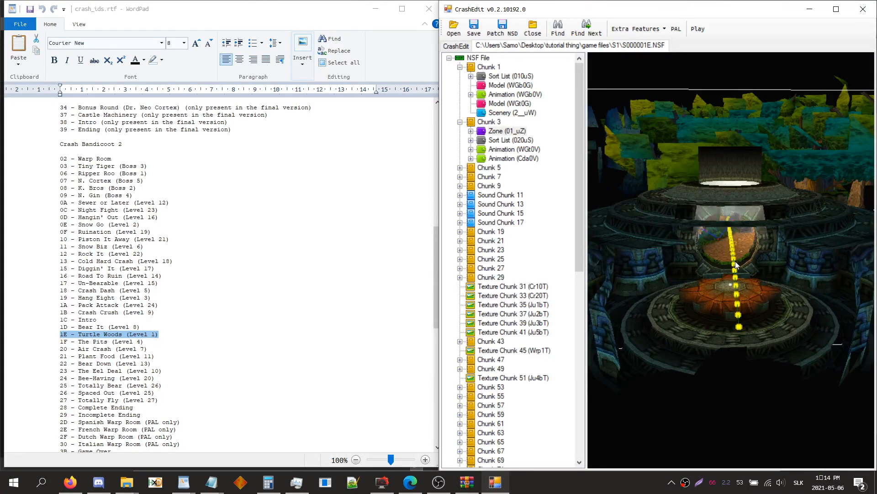
drag(737, 312, 740, 315)
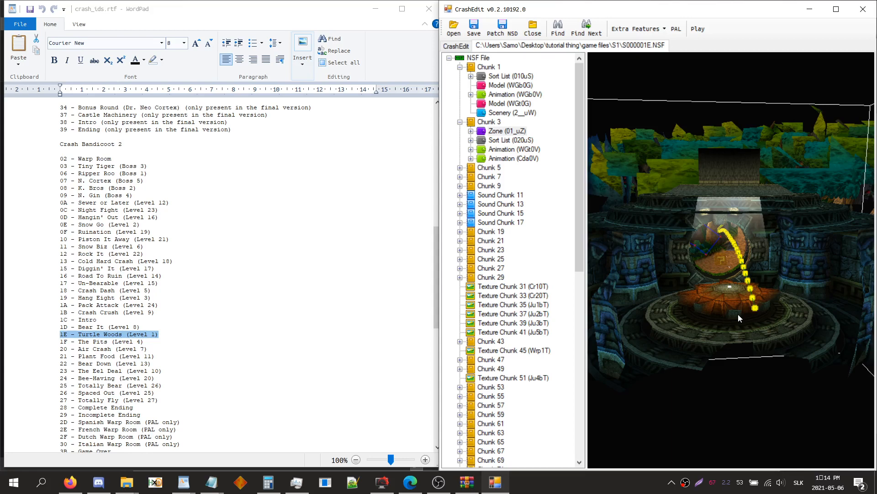
drag(738, 315, 735, 314)
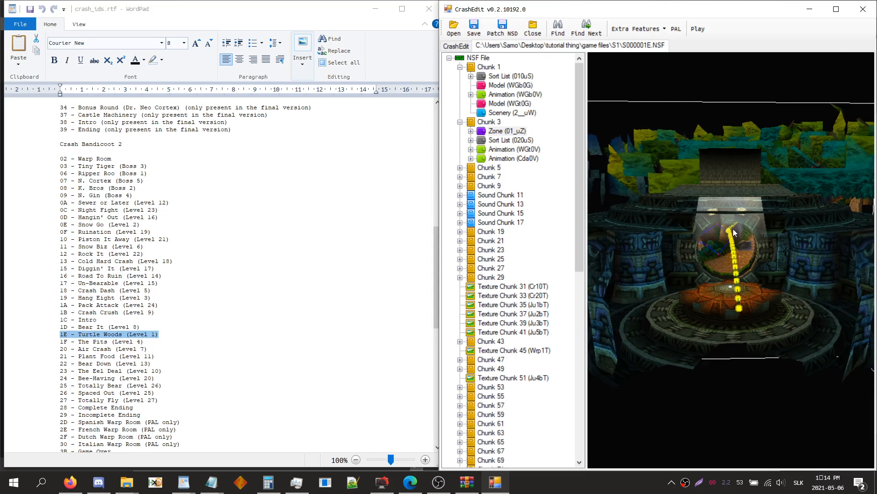
drag(730, 285, 734, 207)
key(x)
key(c)
key(c)
double_click(505, 131)
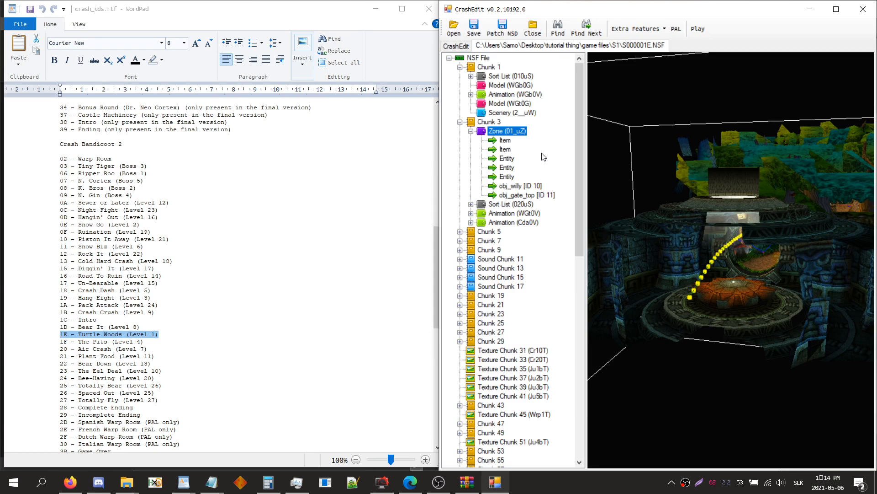
- Search the NSF for "box" and page through to the third argument of the obj_box_pickup#75_286 entity in zone 02_uZ
click(566, 33)
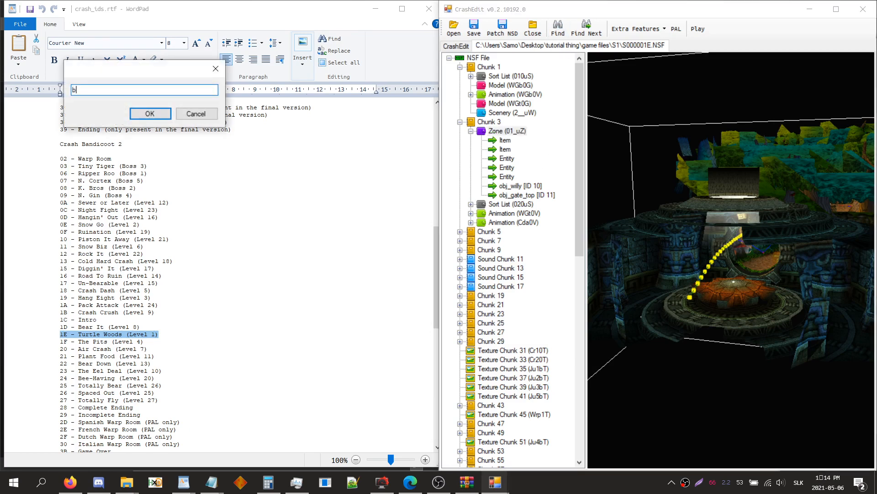
text(box)
key(Return)
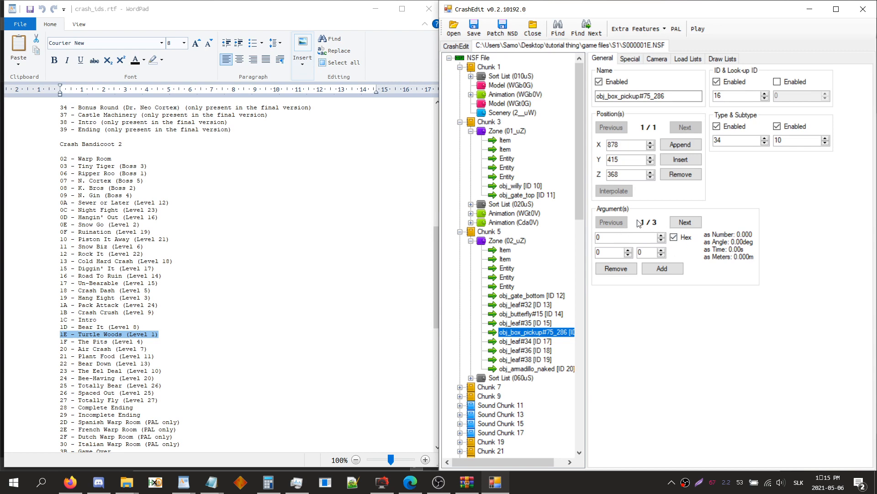
click(685, 222)
click(685, 222)
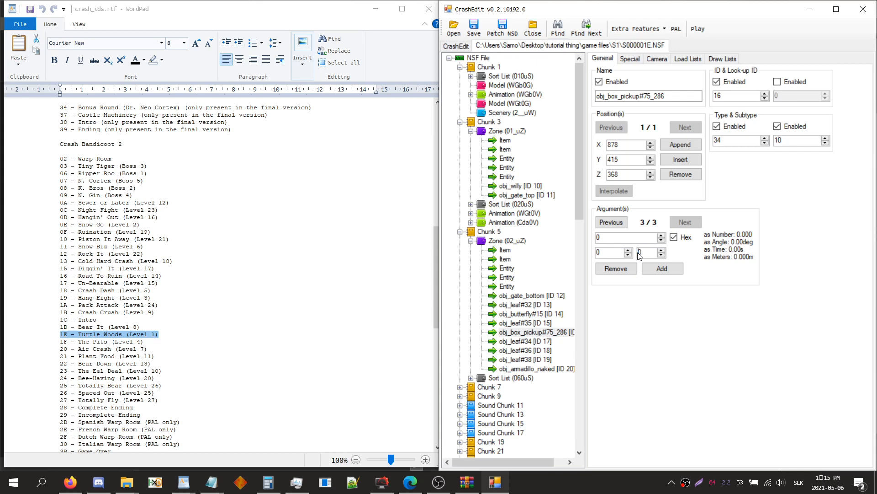
- Return to the first argument of the obj_box_pickup#75_286 entity, try 97 in its first component field, and reset it to 0
click(611, 222)
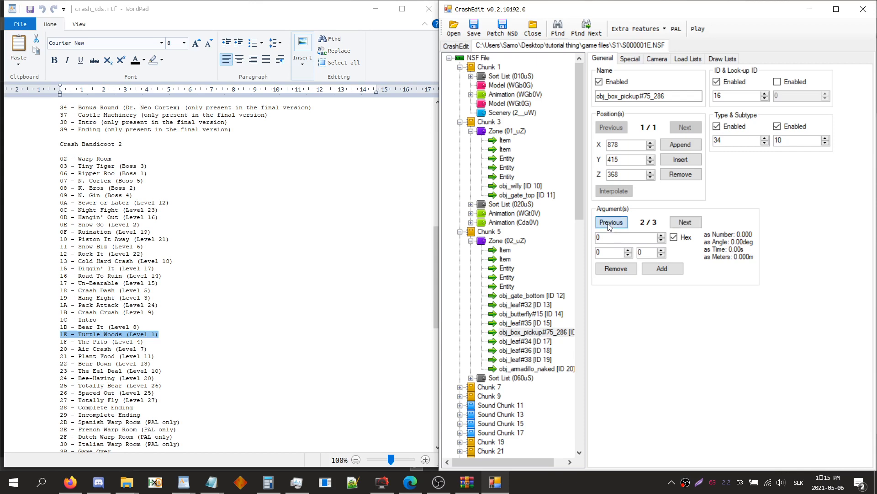
click(611, 222)
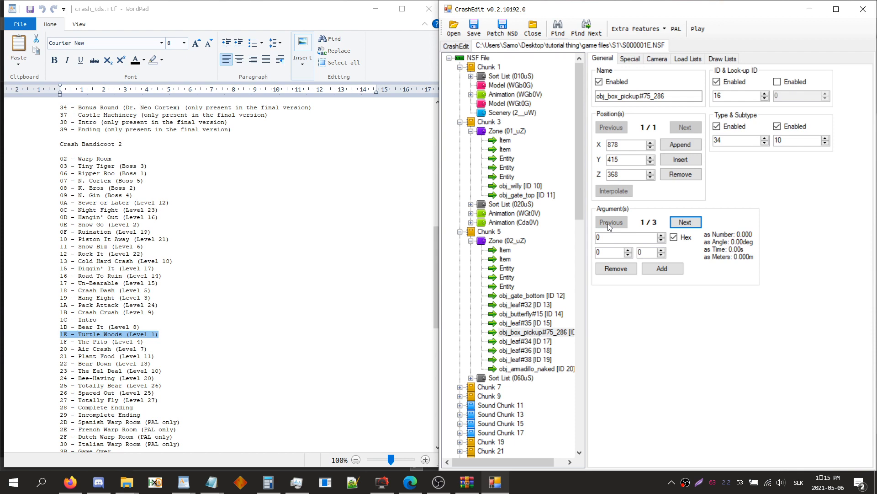
click(614, 252)
text(97)
double_click(607, 252)
text(0)
- Inspect zone 02_uZ in the 3D view and look at the actions available for its obj_box_pickup#75_286 entity
click(516, 243)
drag(655, 256, 640, 286)
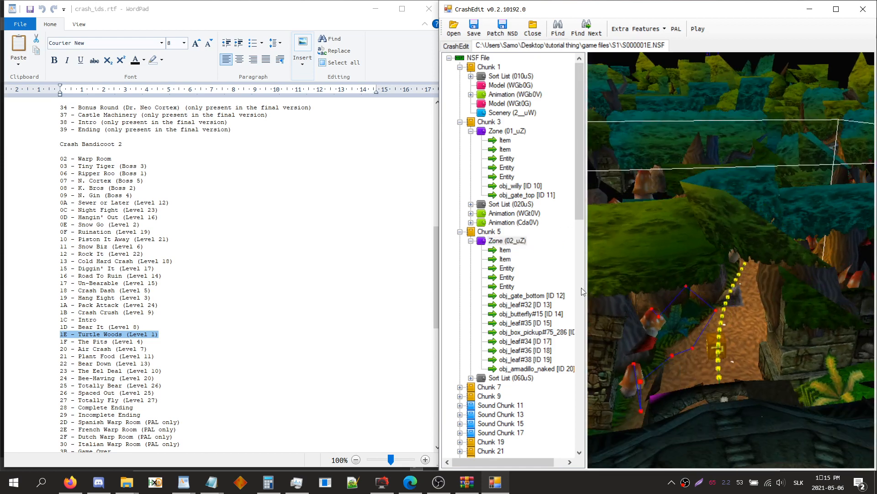
click(542, 332)
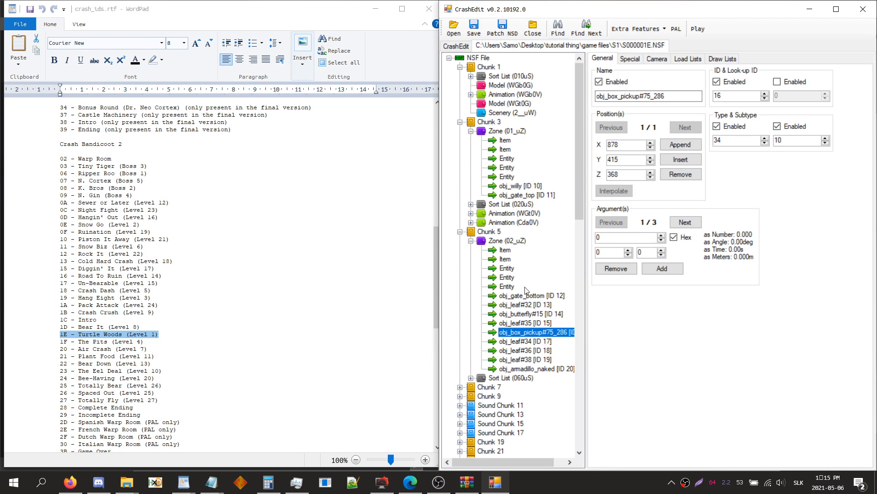
right_click(524, 336)
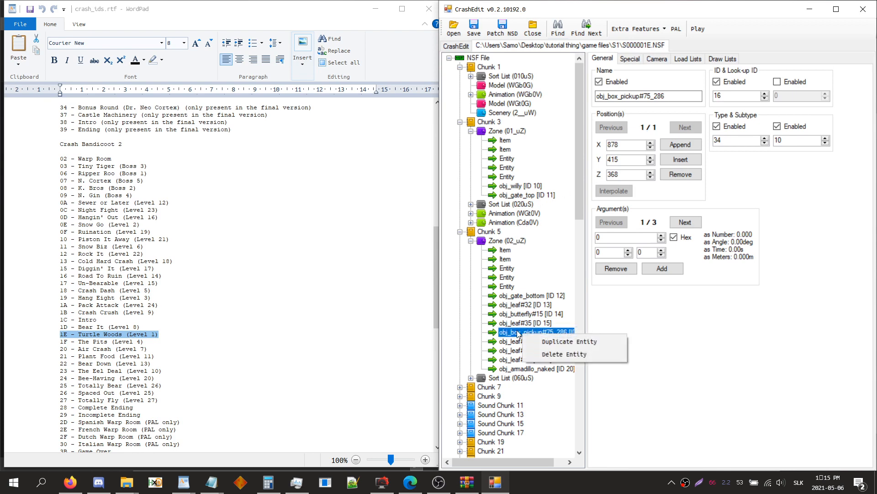
click(512, 241)
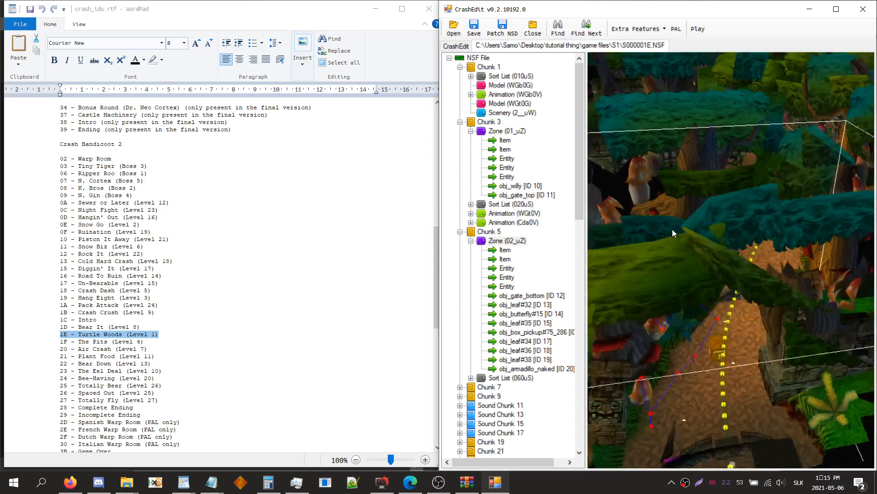
mouse_move(673, 230)
mouse_down()
mouse_move(673, 210)
mouse_move(685, 221)
mouse_up()
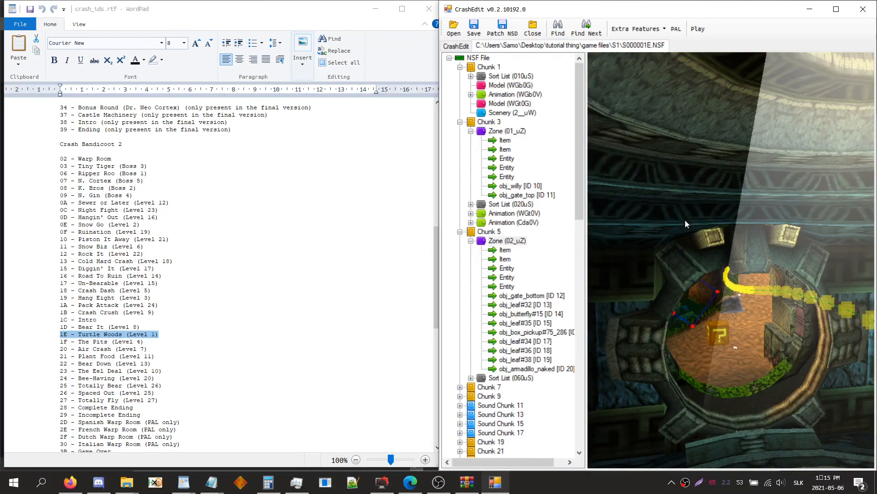
- Search the NSF for "05_u" and look at the matching zone in the 3D view
click(558, 28)
text(05_)
key(Return)
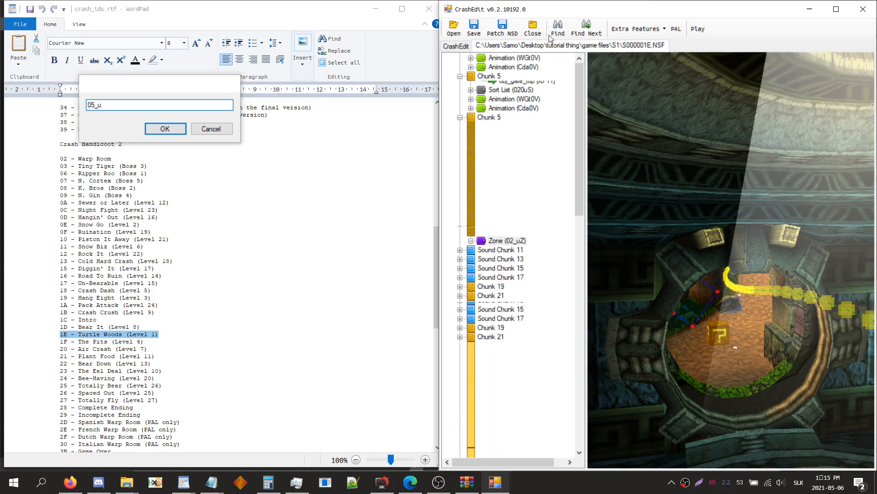
drag(767, 230, 802, 296)
- Undock the 3D view of zone 05_uZ beside the editor, and expand the zone in Chunk 49 to list its entities
key(F11)
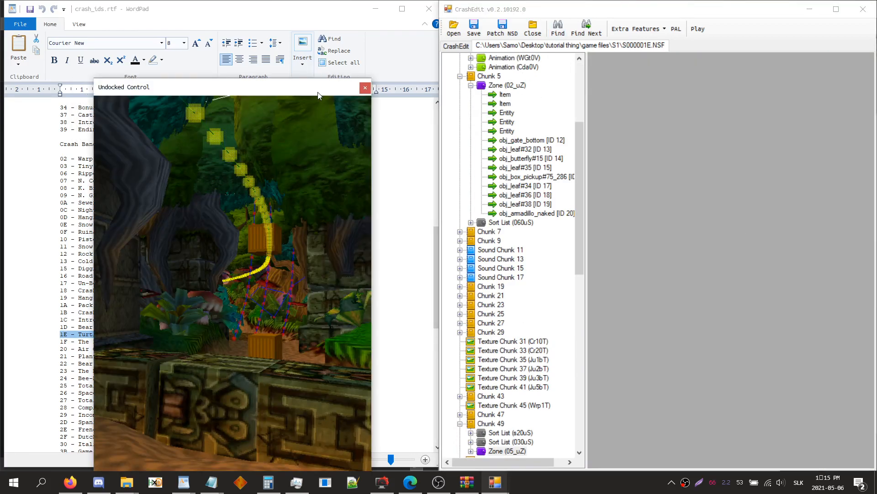
drag(318, 92, 0, 160)
drag(281, 229, 287, 185)
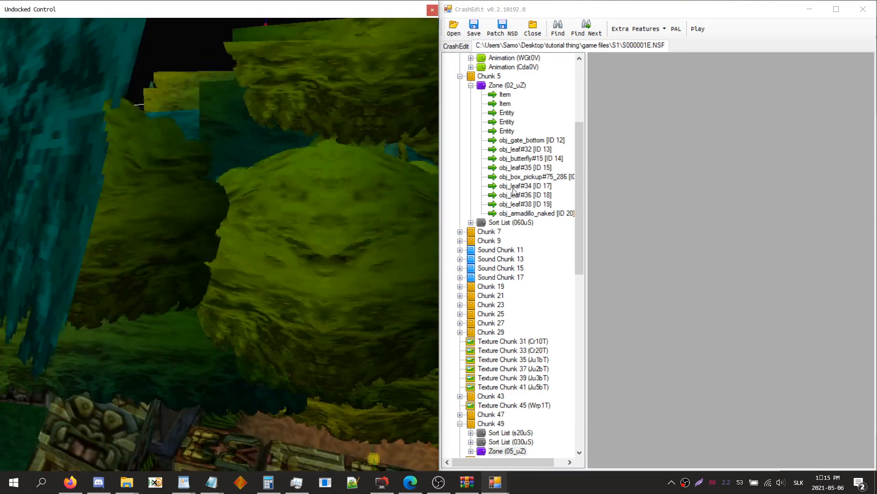
scroll(514, 191, down, 3)
double_click(508, 369)
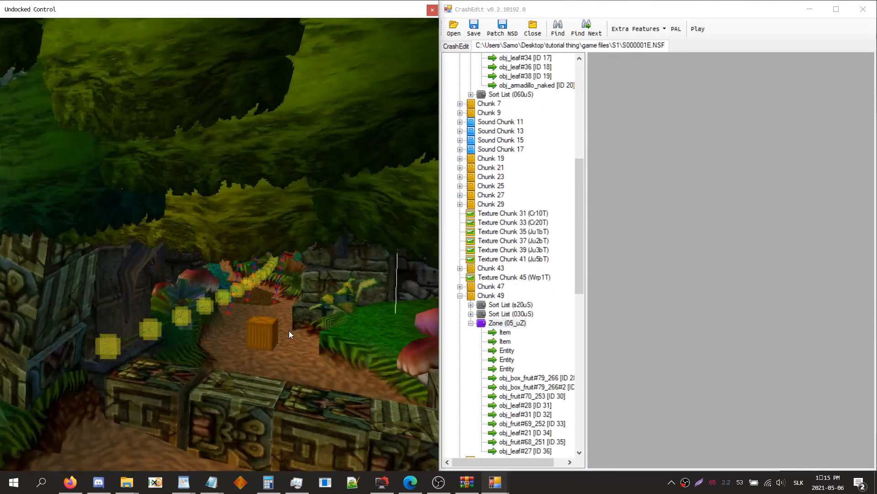
- Inspect the path, crates and surroundings of zone 05_uZ from several angles in the undocked 3D view
drag(289, 330, 286, 325)
drag(346, 348, 356, 350)
drag(418, 380, 381, 333)
scroll(380, 333, down, 5)
scroll(380, 333, up, 5)
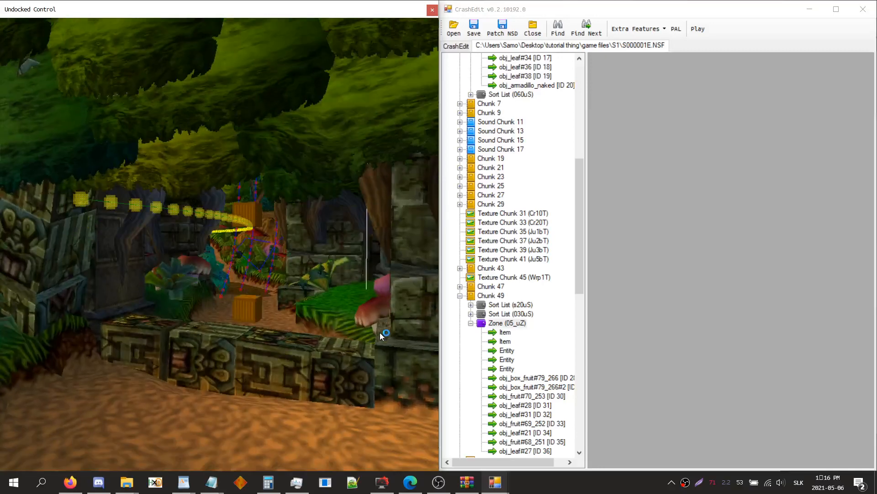
scroll(382, 335, up, 2)
scroll(540, 402, down, 1)
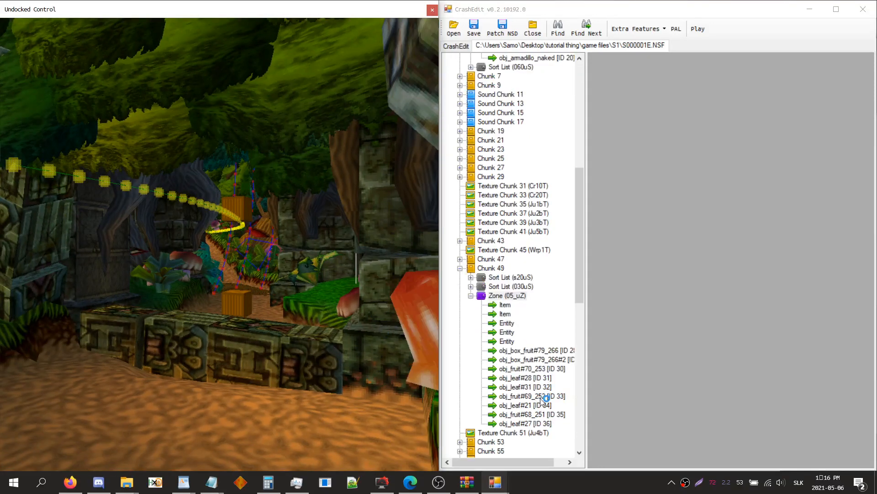
- View the properties of obj_fruit#68_251 and obj_box_fruit#79_266, and check the actions available for the box entity and zone 05_uZ
click(531, 414)
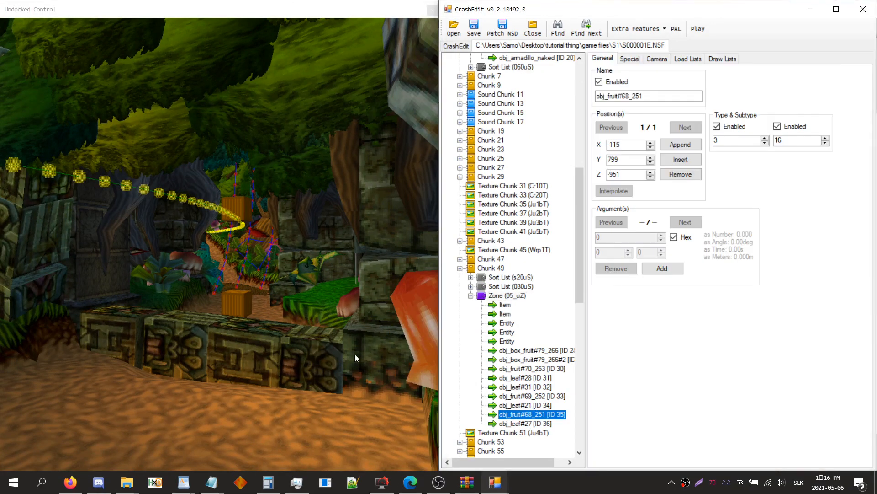
click(526, 351)
right_click(528, 355)
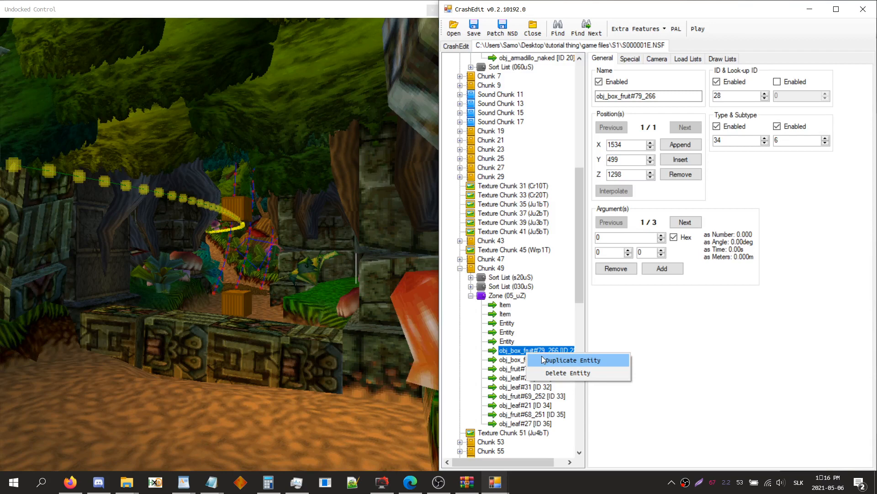
right_click(516, 297)
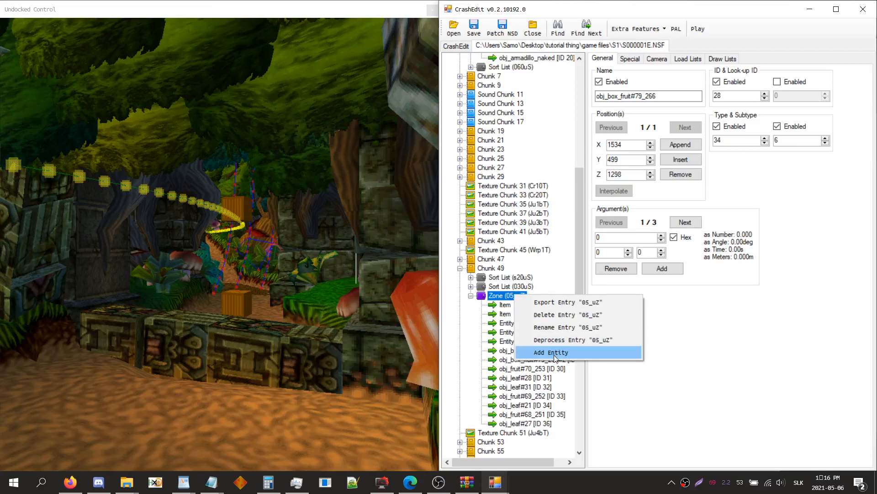
click(567, 243)
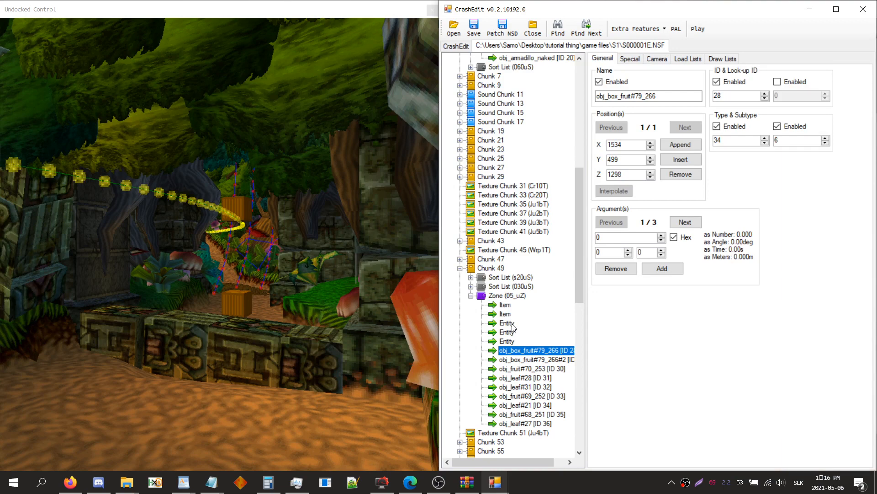
- Inspect the zone's boundary and camera path from above in the undocked 3D view
drag(342, 278, 344, 280)
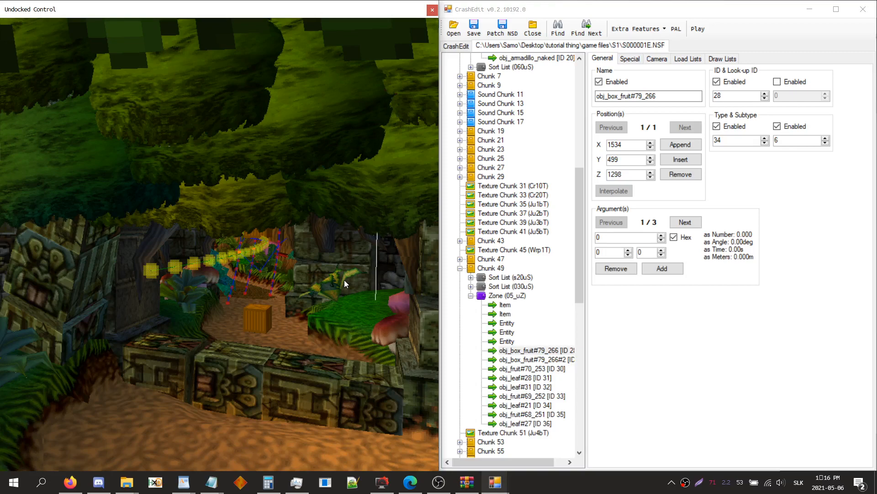
drag(256, 299, 292, 249)
scroll(265, 296, up, 5)
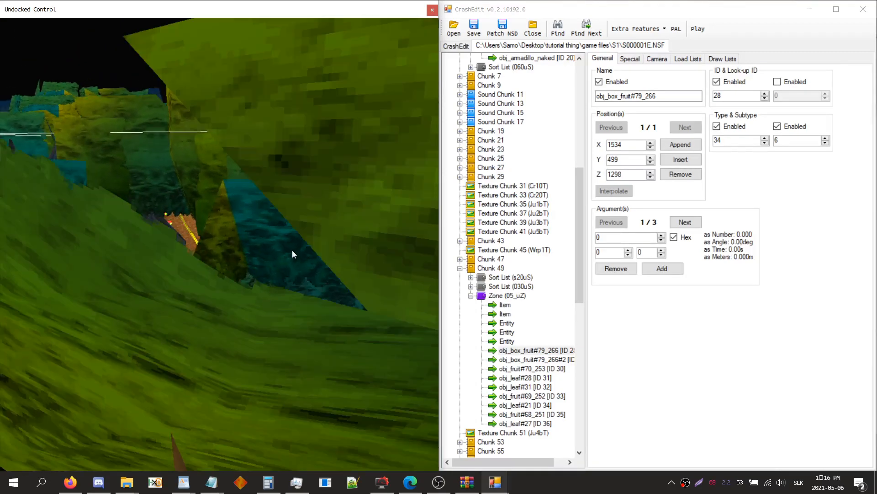
scroll(294, 254, down, 5)
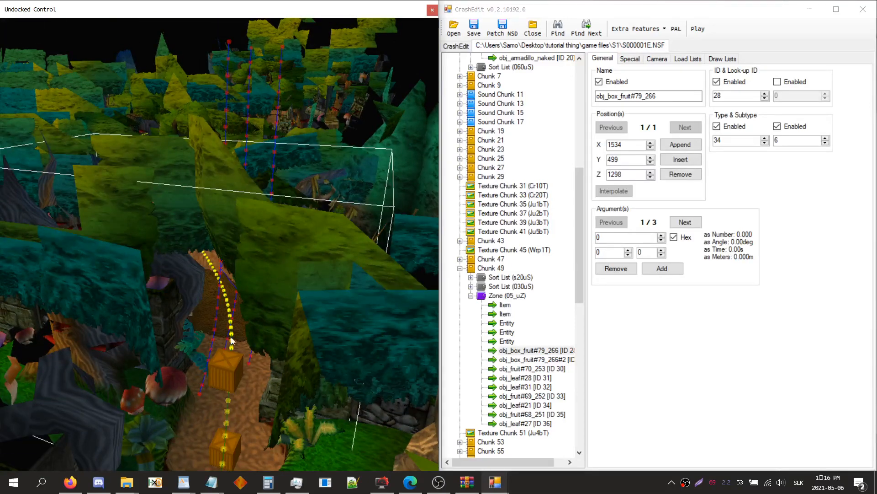
- Try enabling the ID of the first unnamed Entity in zone 05_uZ, and disable it again
click(507, 323)
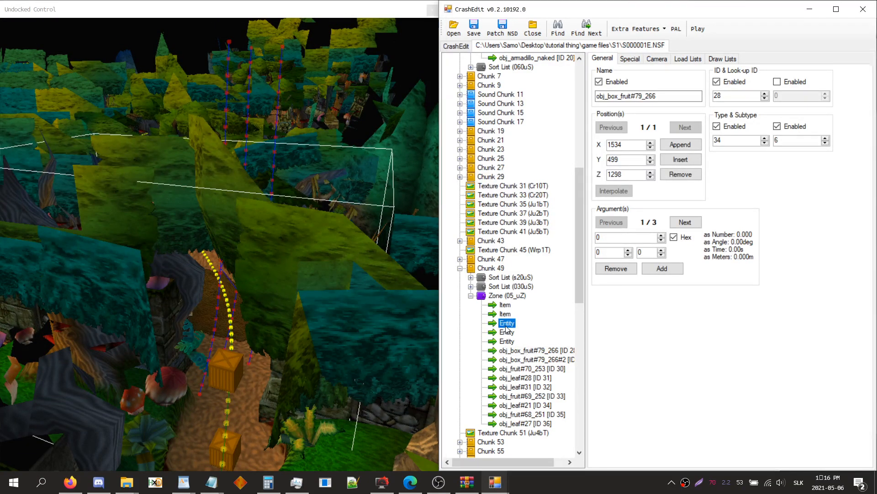
click(716, 81)
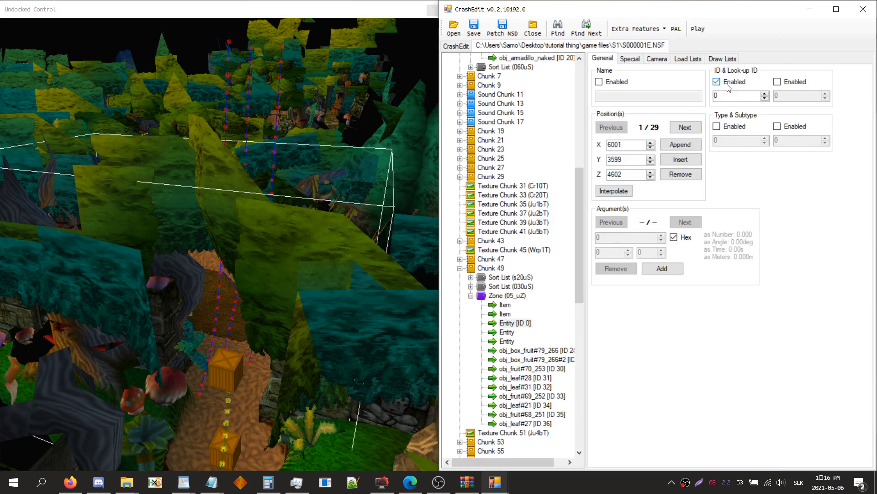
click(716, 81)
click(509, 324)
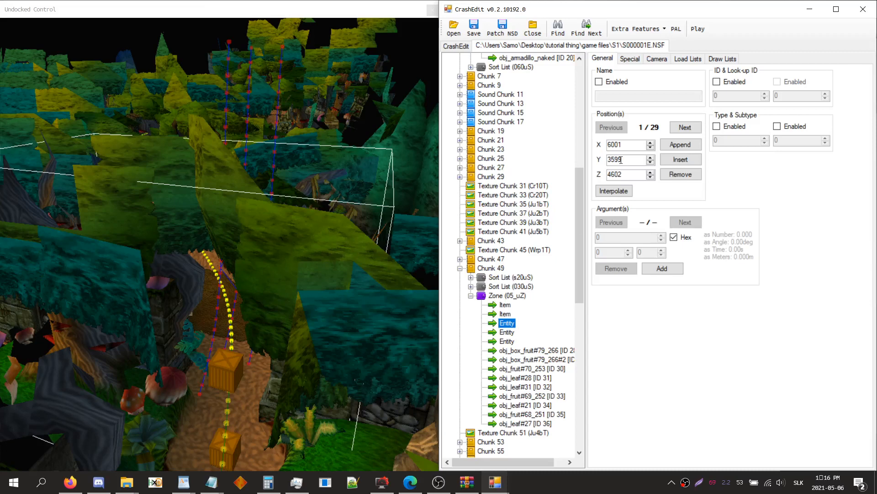
- View the draw lists of the first unnamed Entity and page through Draw List A to its fifth entry
click(717, 61)
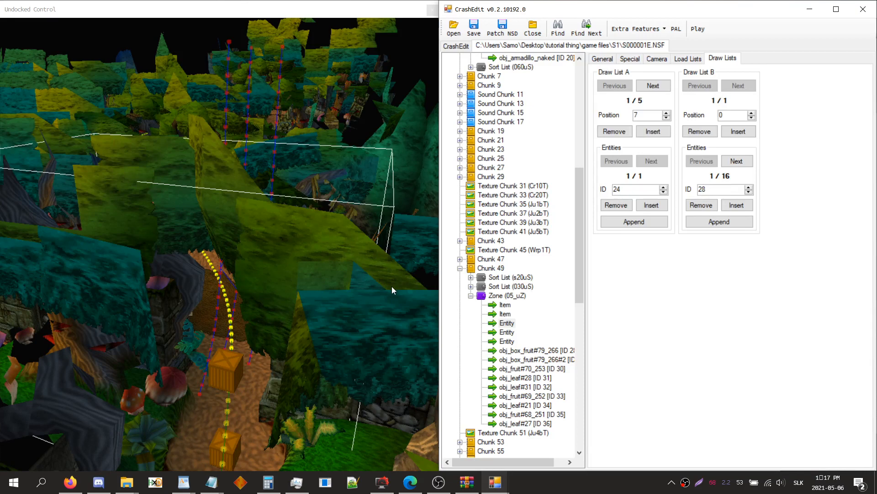
click(658, 88)
click(658, 88)
click(659, 91)
click(660, 91)
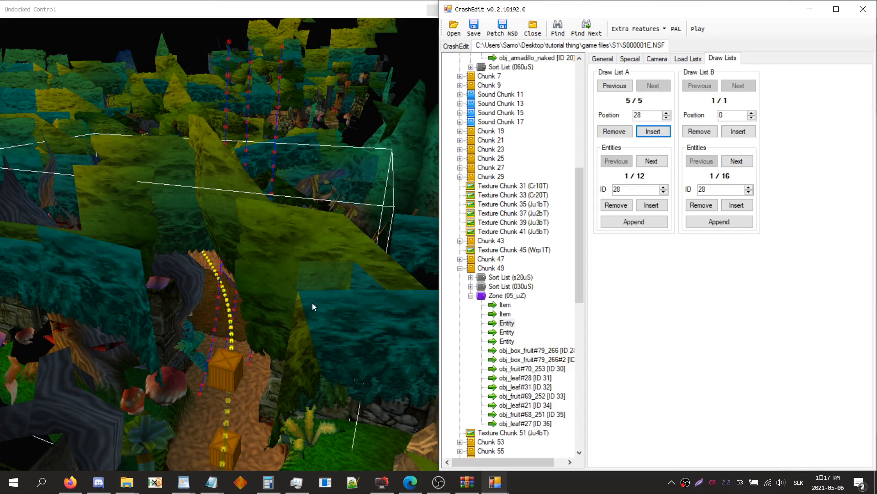
- View zone 05_uZ from ground level, and check obj_box_fruit#79_266#2 and the actions available for it
click(518, 297)
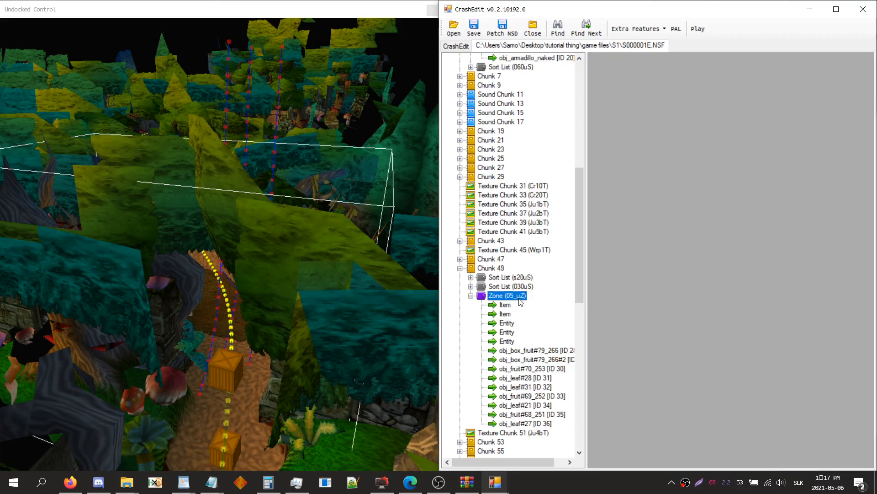
drag(340, 356, 337, 340)
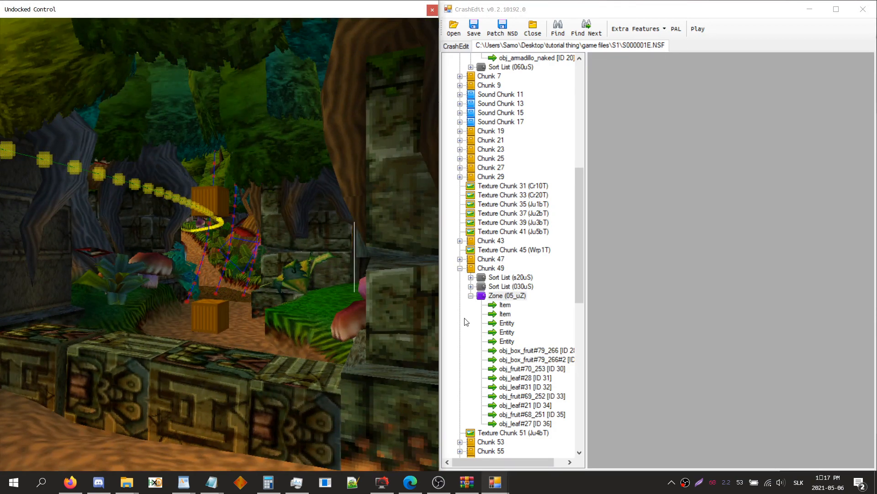
click(534, 351)
click(533, 358)
right_click(532, 358)
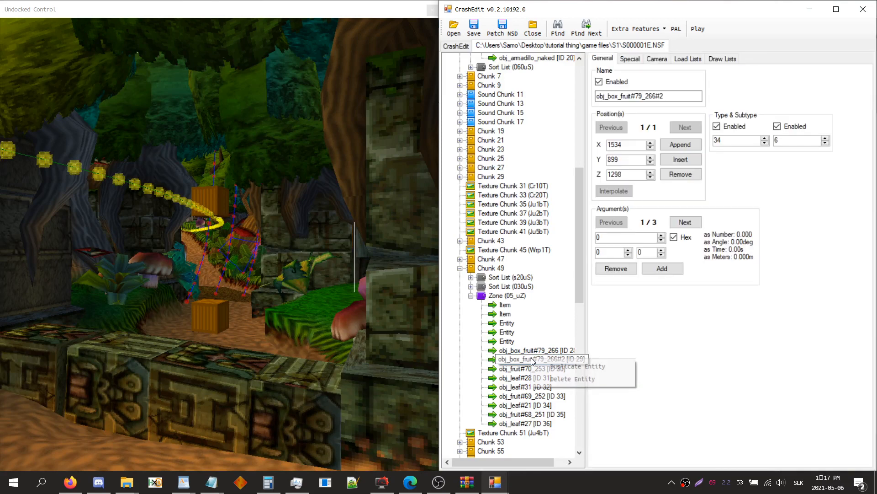
- Duplicate the obj_box_fruit#79_266 entity in zone 05_uZ and rename the copy box_steel
click(525, 351)
right_click(525, 354)
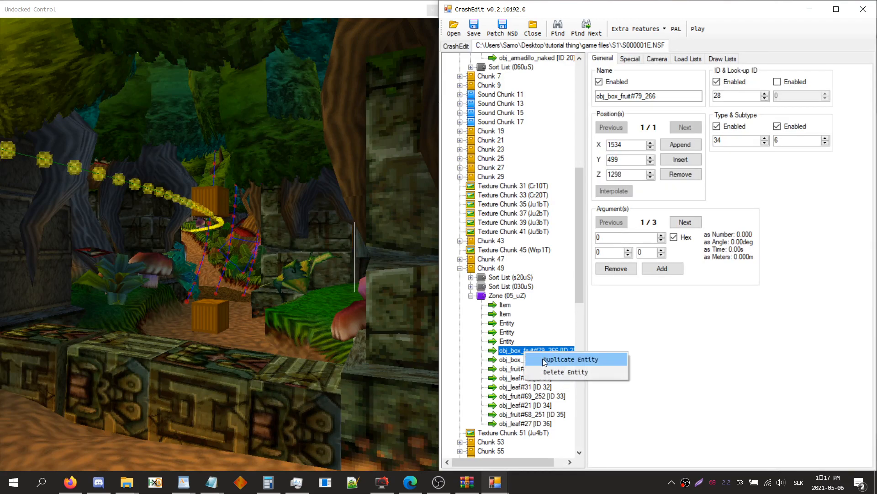
click(539, 356)
click(529, 434)
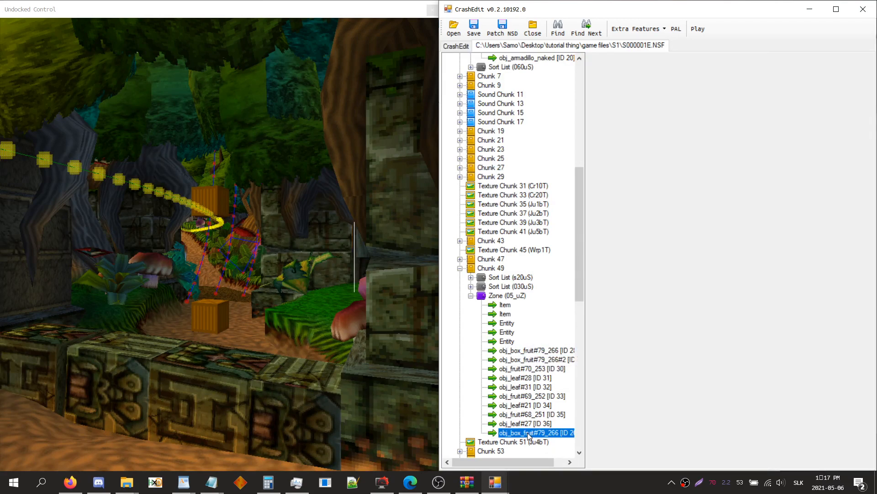
key(Tab)
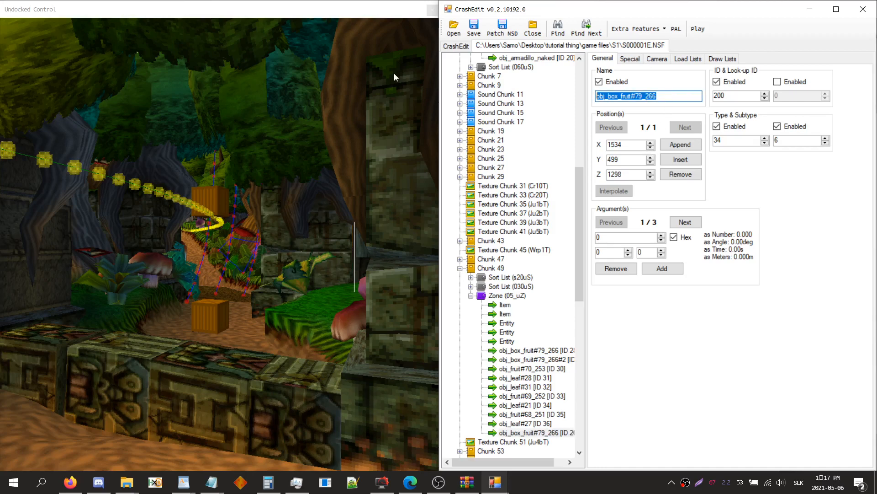
text(box_ste)
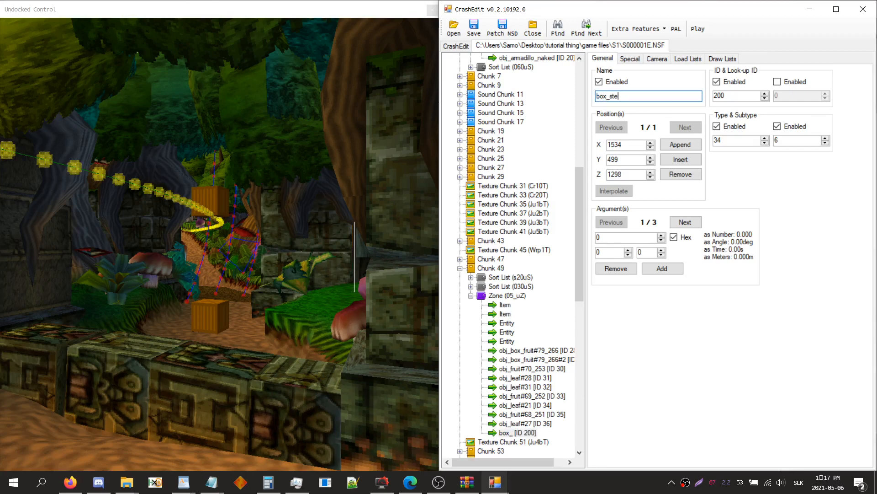
text(l)
- Move the box_steel entity in zone 05_uZ to X 1634 and Z 1348, and set its subtype to 23
click(651, 142)
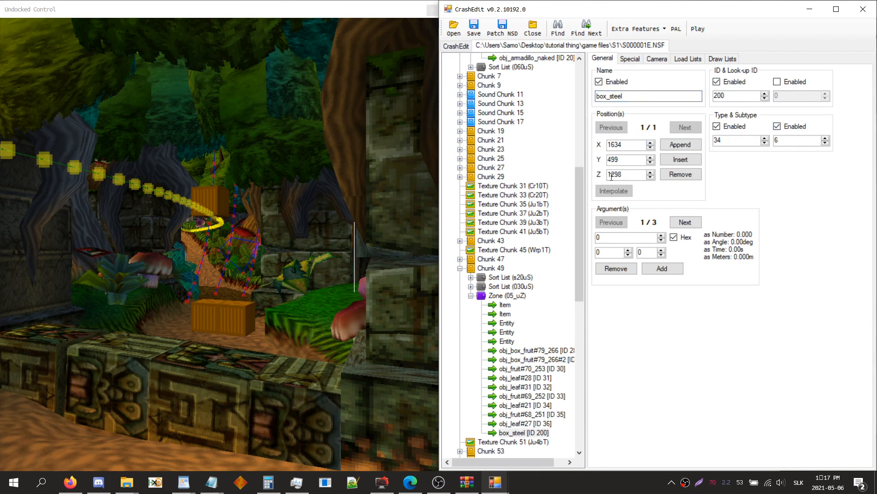
click(650, 173)
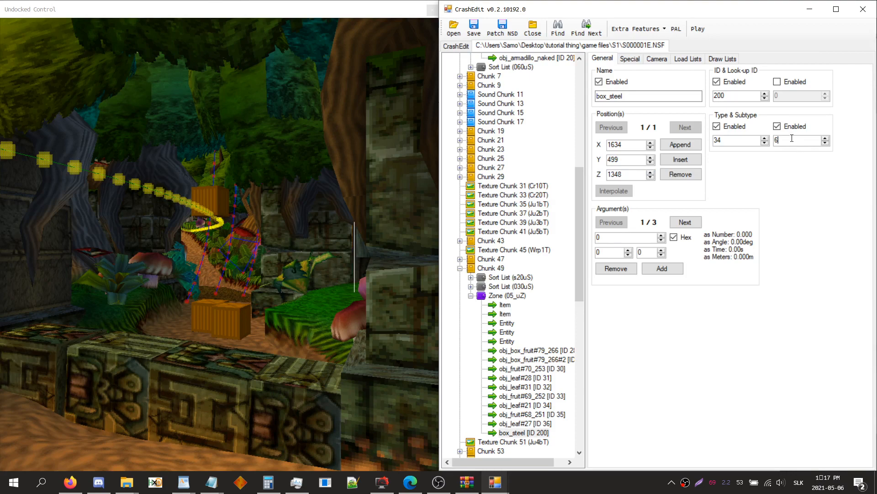
key(Up)
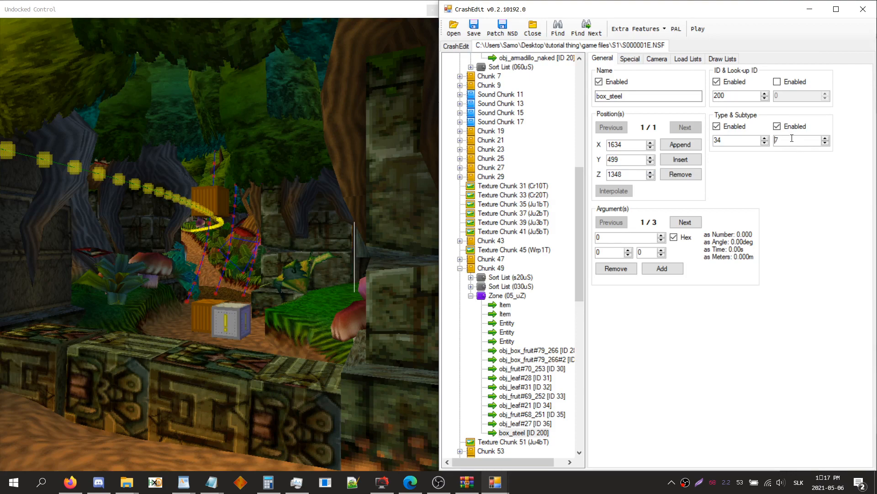
key(Up)
key(Up)
key(Up)
key(Up)
key(Up)
key(Up)
key(Up)
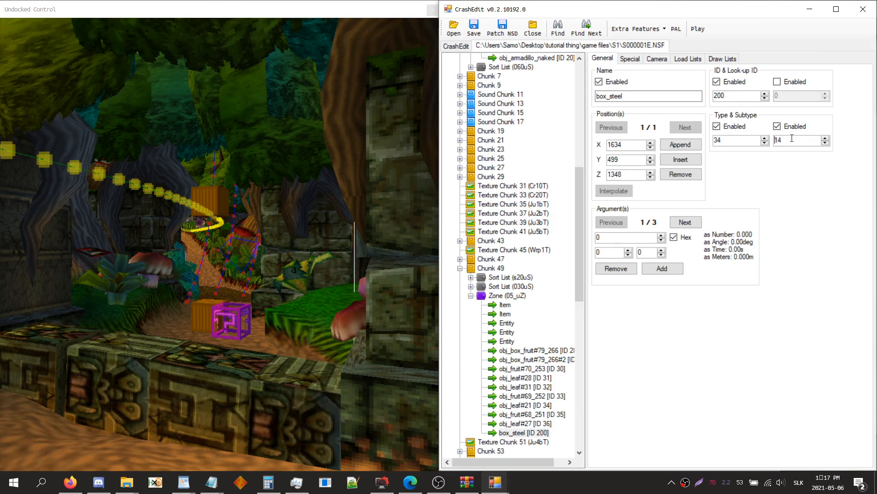
key(Up)
key(Up)
key(Up)
key(Up)
key(Up)
key(Up)
drag(333, 216, 334, 216)
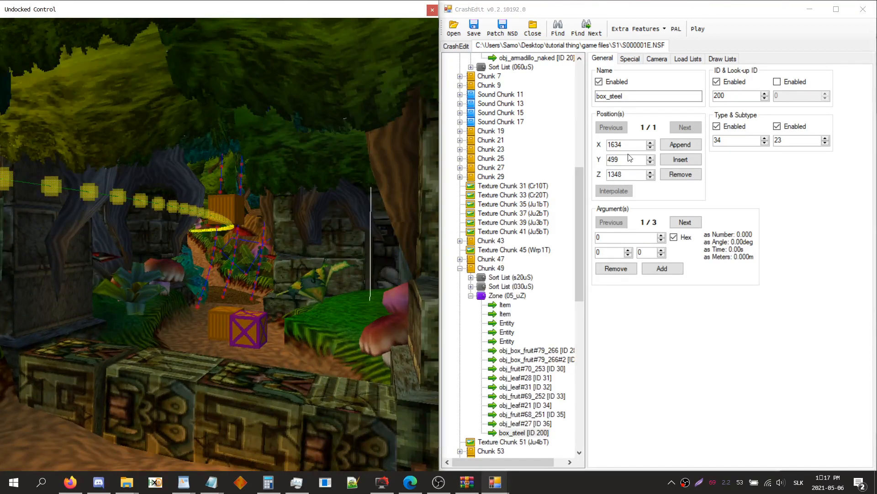
- Search the S000001E.NSF level for entries named steel and iron
click(555, 32)
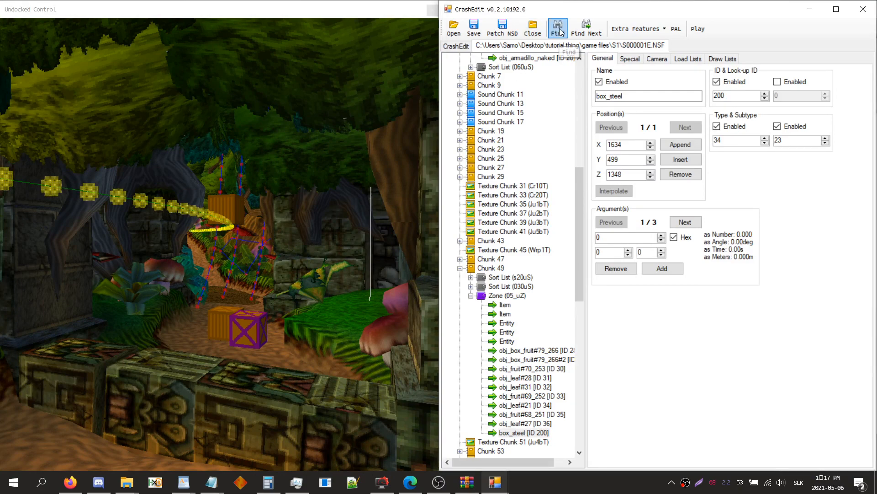
text(steel)
key(Return)
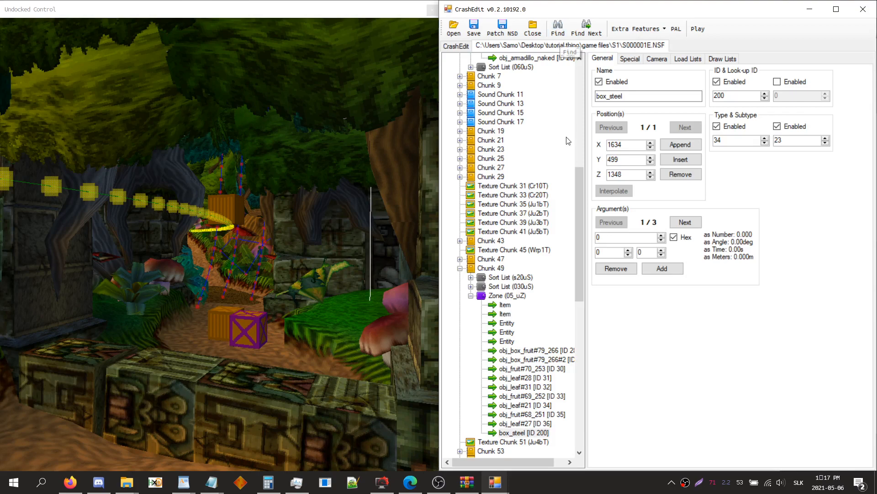
click(586, 29)
key(Return)
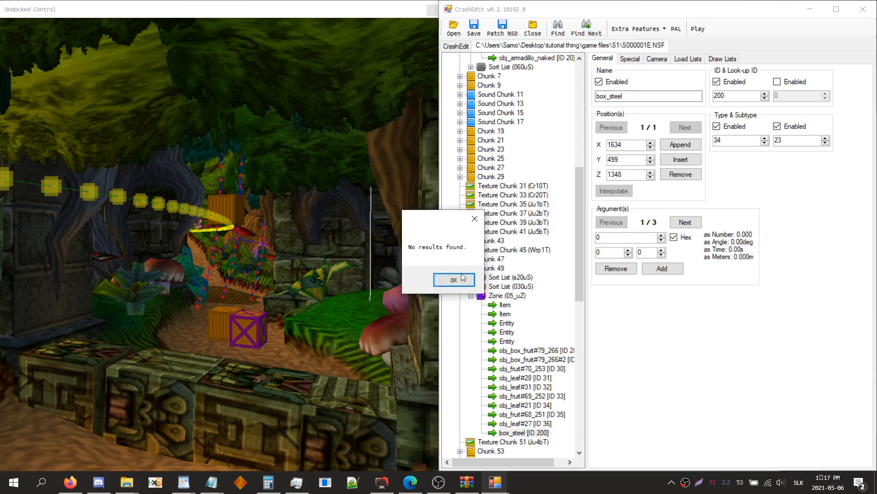
click(564, 33)
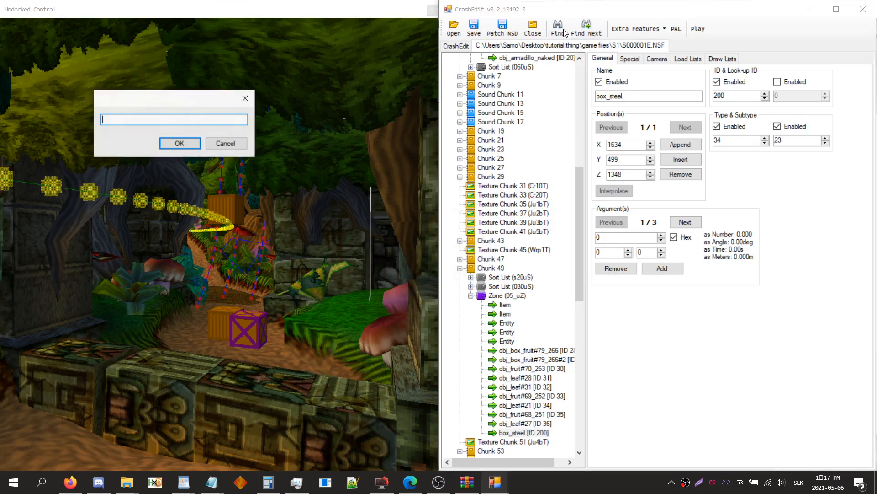
text(iron)
key(Return)
key(Return)
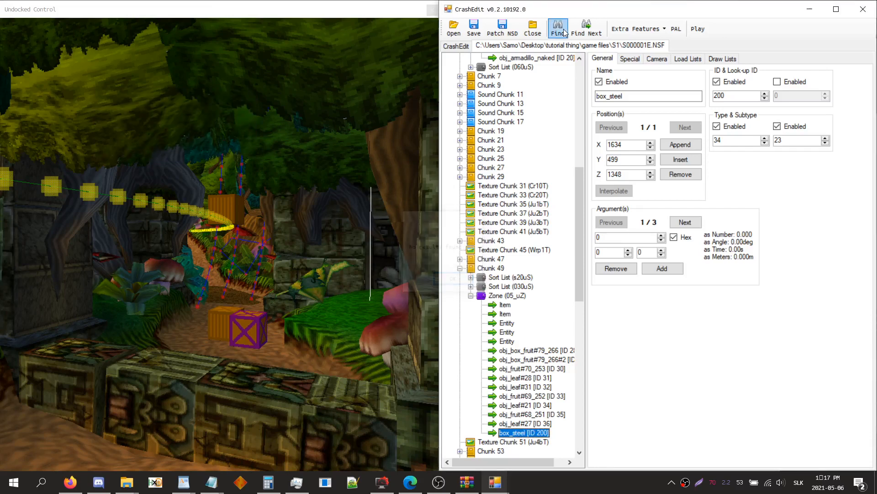
click(565, 32)
text(iron)
key(Return)
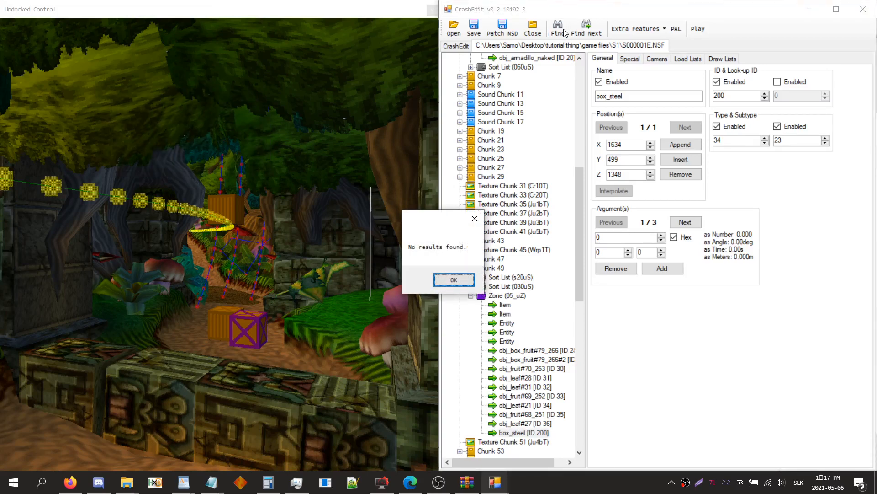
key(Return)
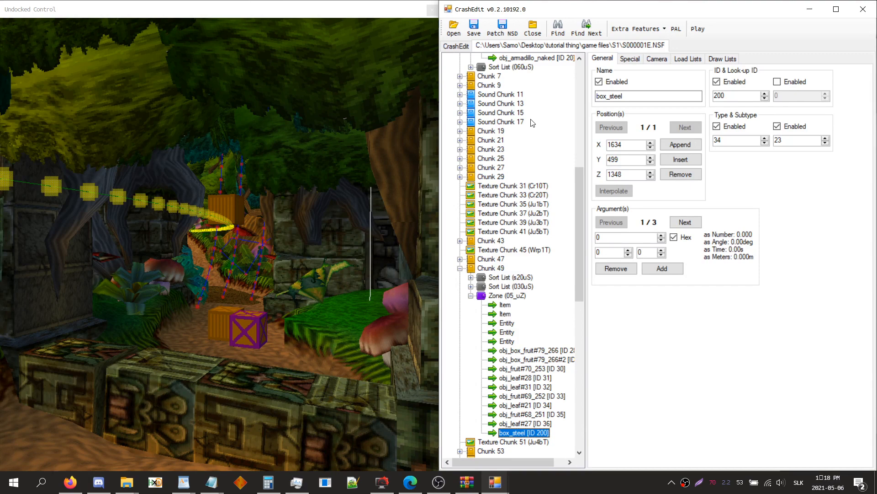
- Check the level IDs in crash_ids.rtf and open S000001F.NSF as Crash Bandicoot 2: Cortex Strikes Back
click(454, 28)
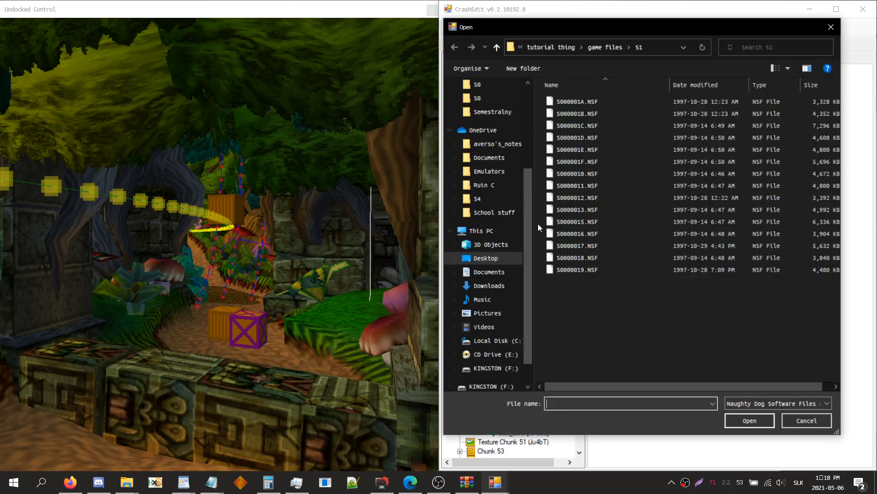
mouse_move(188, 468)
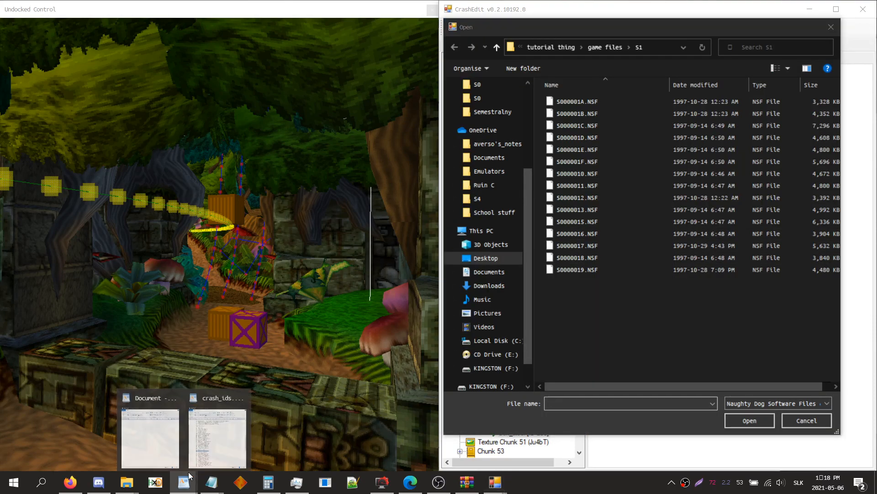
mouse_move(181, 449)
click(216, 435)
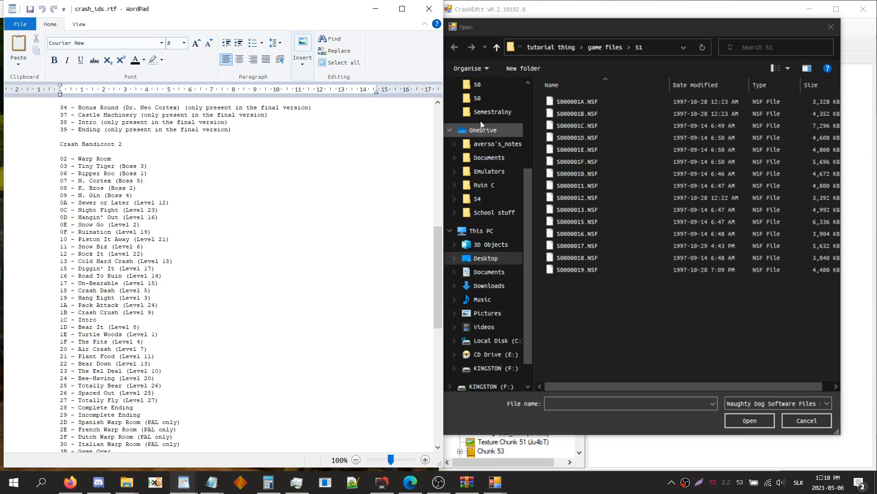
click(589, 150)
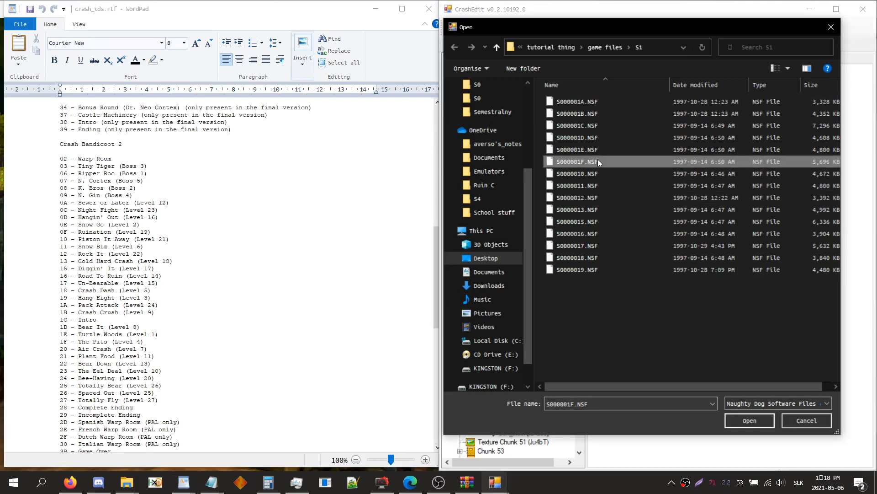
click(750, 421)
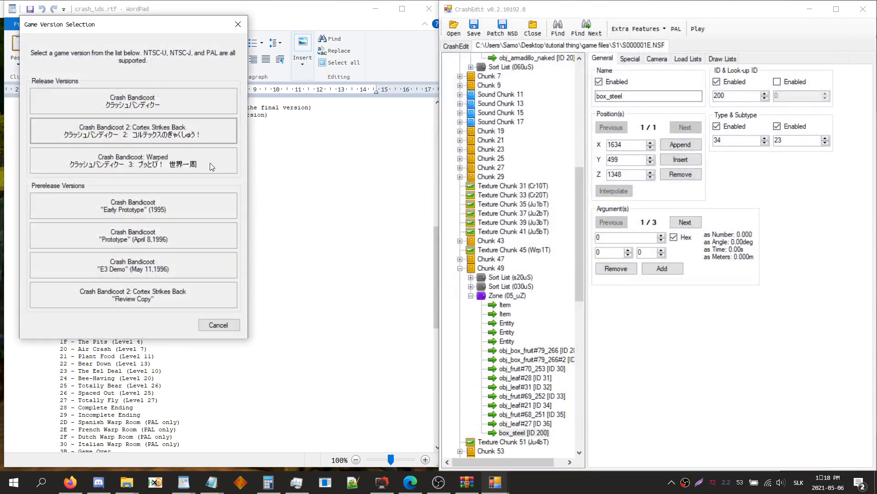
click(186, 137)
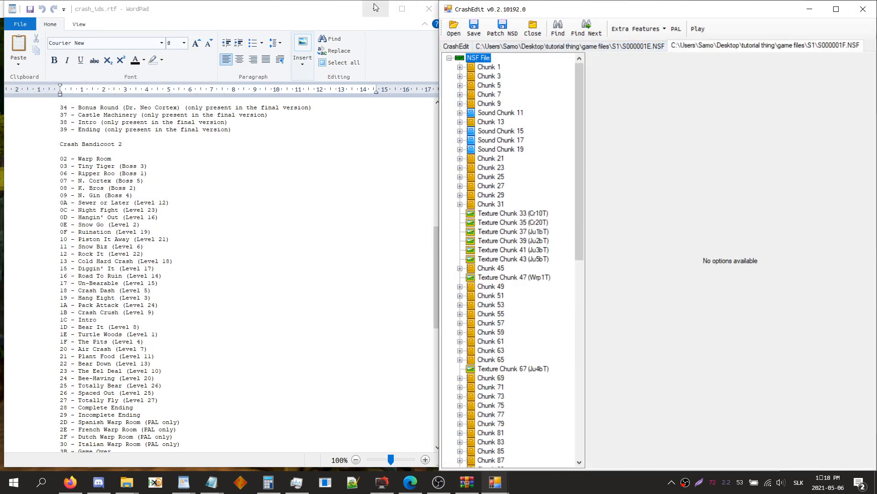
click(375, 7)
- Search S000001F.NSF for steel and view the boxes and platforms in zone T3_vZ
click(558, 27)
text(steel)
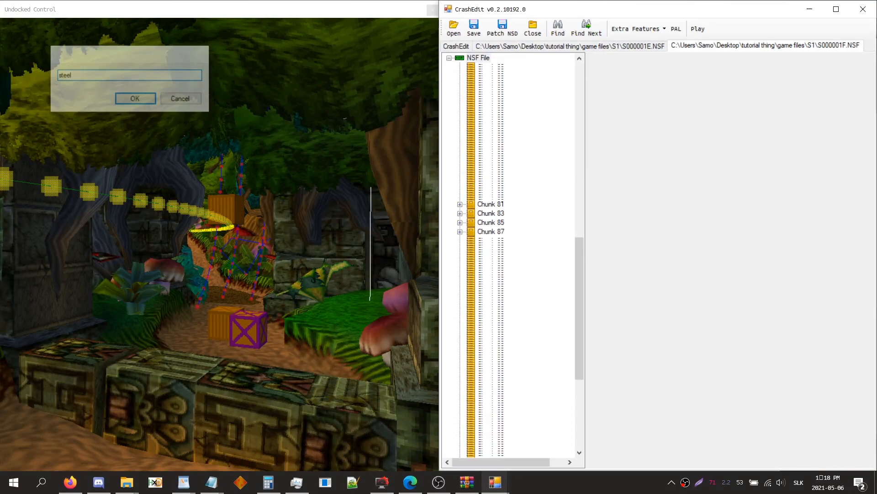
key(Return)
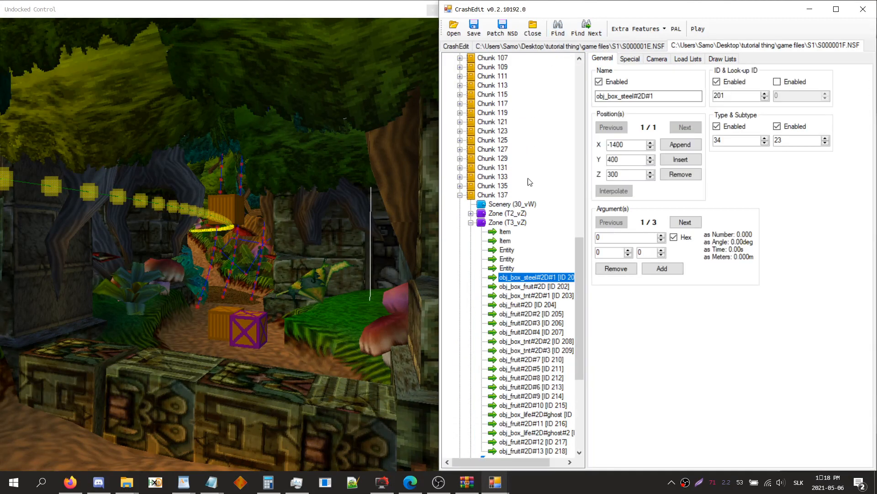
click(507, 222)
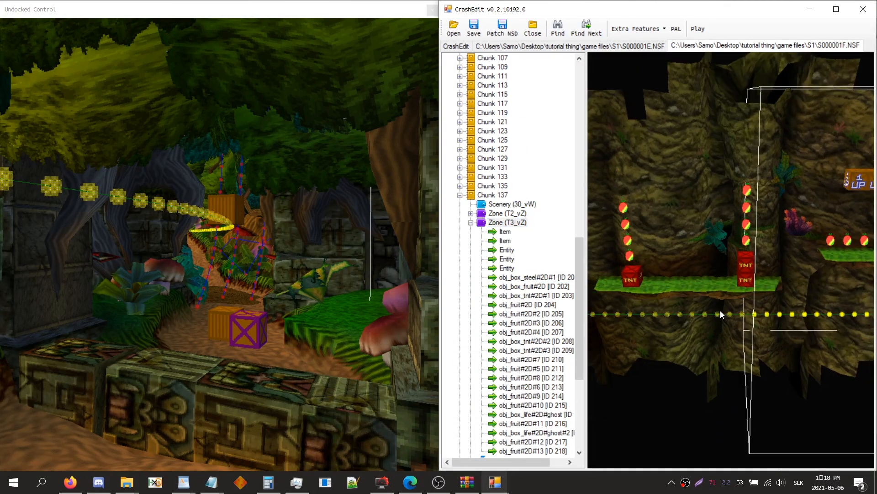
key(a)
mouse_move(724, 301)
mouse_down()
mouse_move(697, 300)
mouse_move(716, 302)
mouse_up()
key(w)
key(a)
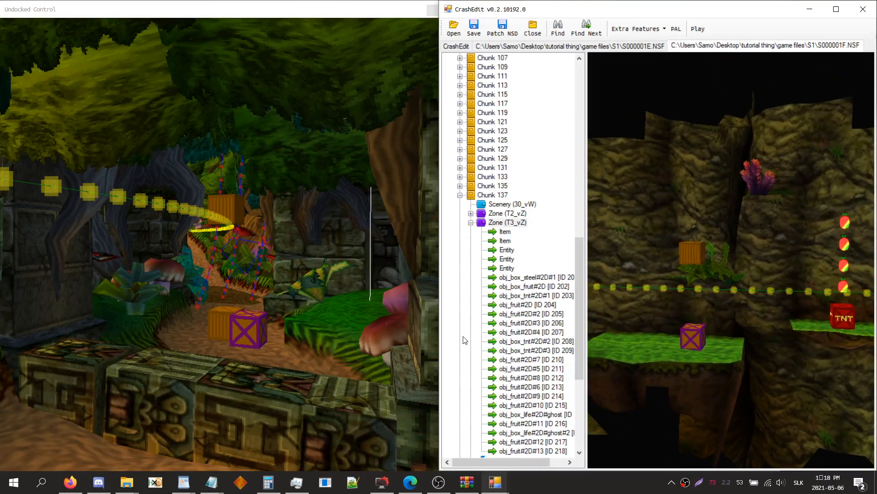
- Examine the subtype of obj_box_steel#2D#1 in zone T3_vZ and page through its three arguments
click(538, 286)
click(537, 278)
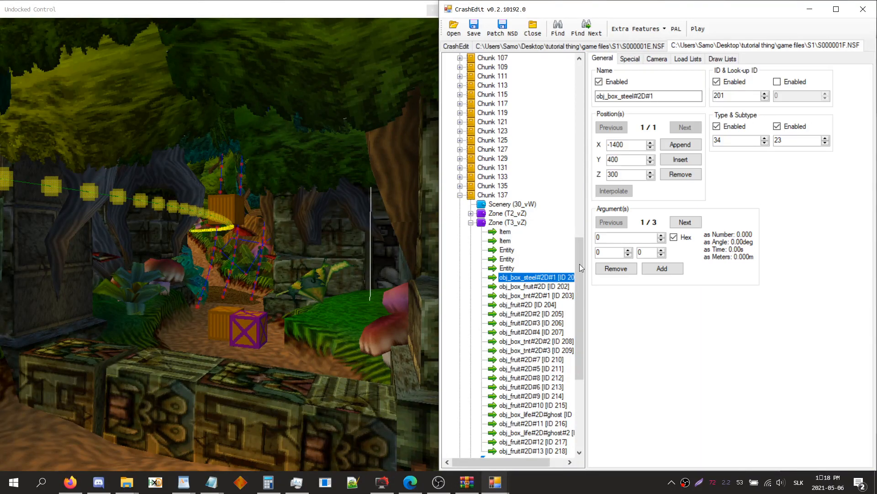
double_click(797, 141)
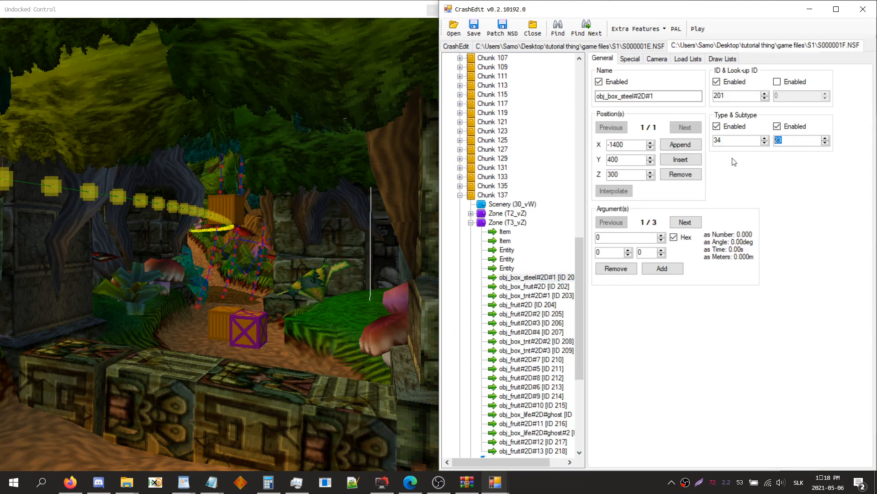
click(680, 219)
click(680, 220)
click(617, 221)
click(616, 221)
click(681, 222)
click(611, 223)
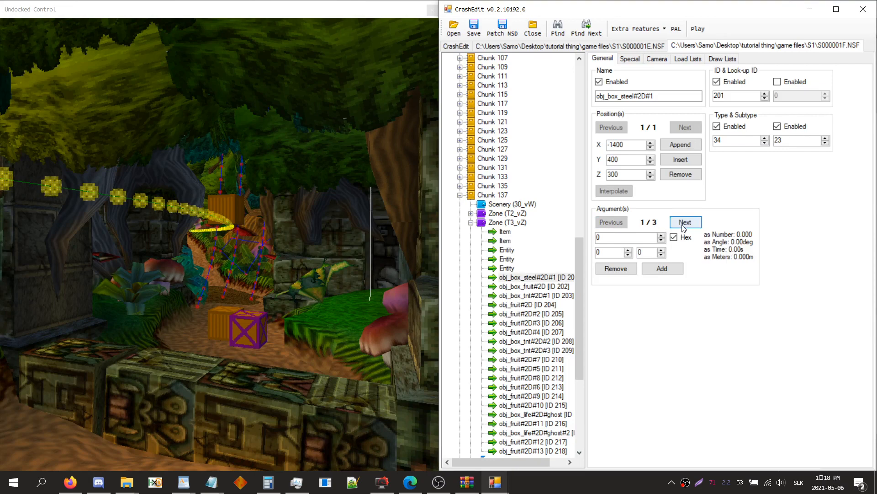
click(684, 222)
click(684, 223)
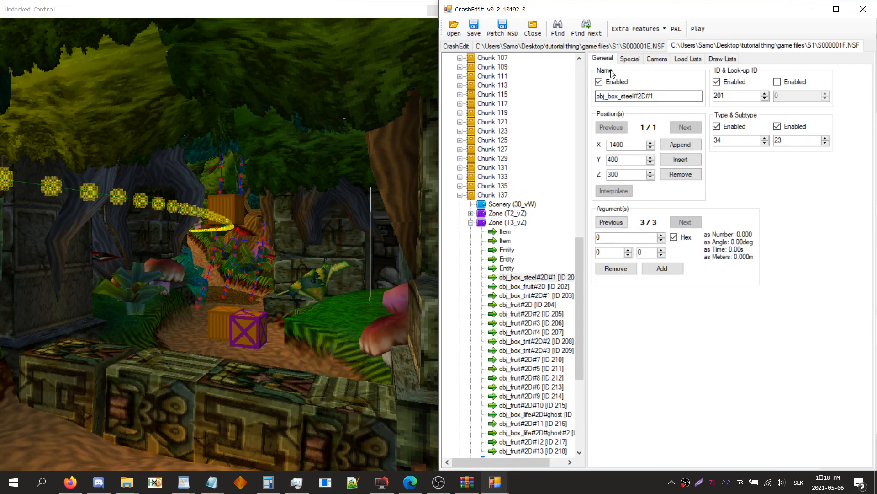
- Return to S000001E.NSF and set the box_steel entity's X position to 1684
click(630, 47)
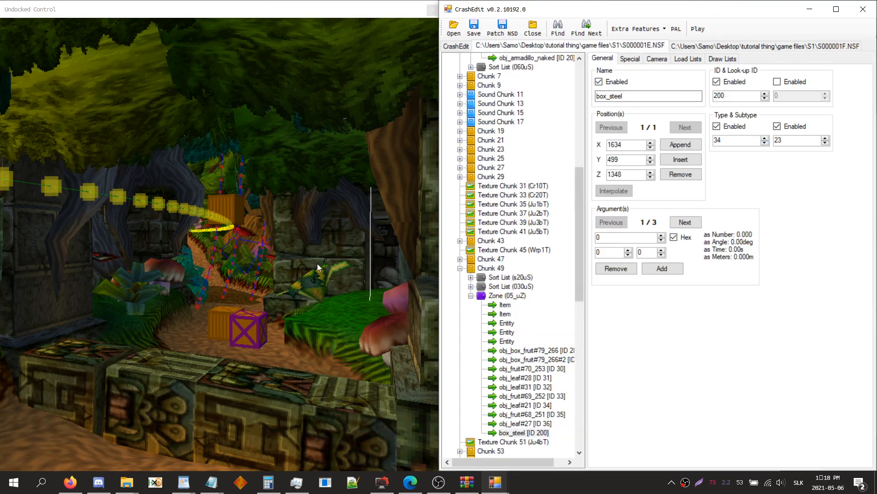
drag(317, 263, 539, 228)
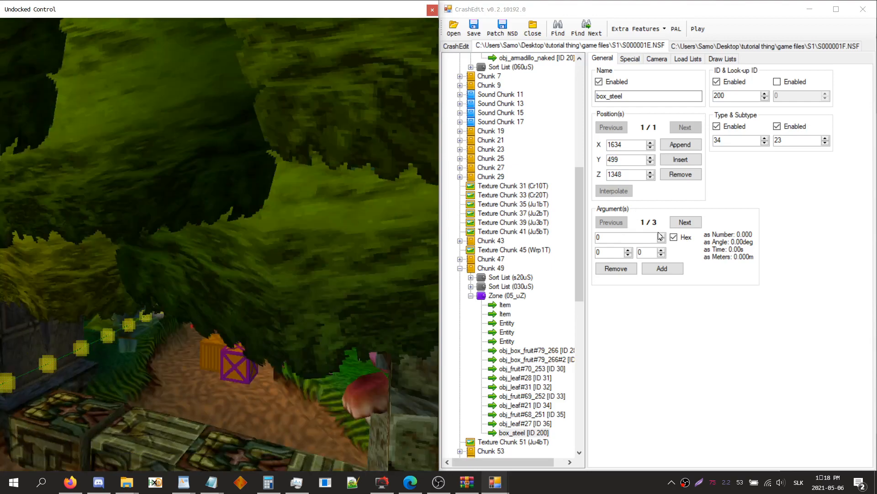
drag(396, 266, 415, 245)
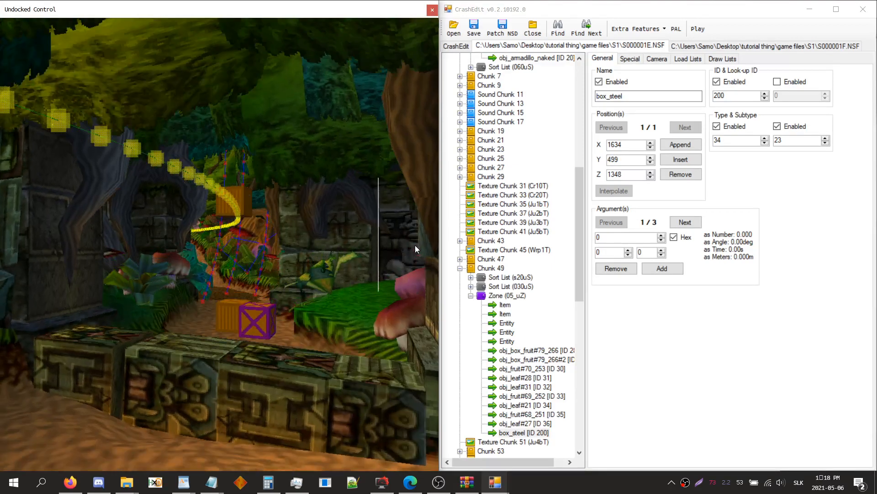
click(650, 143)
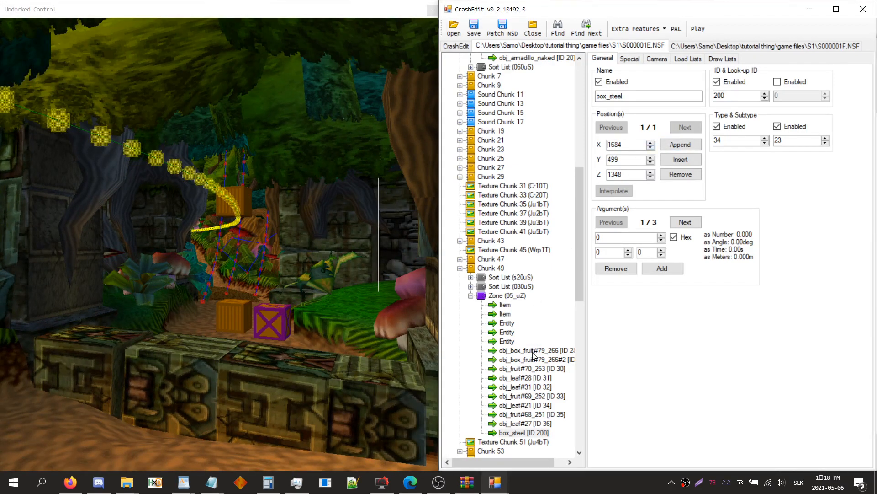
- Set the X position of obj_box_fruit#79_266 in zone 05_uZ to 1425
click(533, 352)
click(650, 147)
click(651, 148)
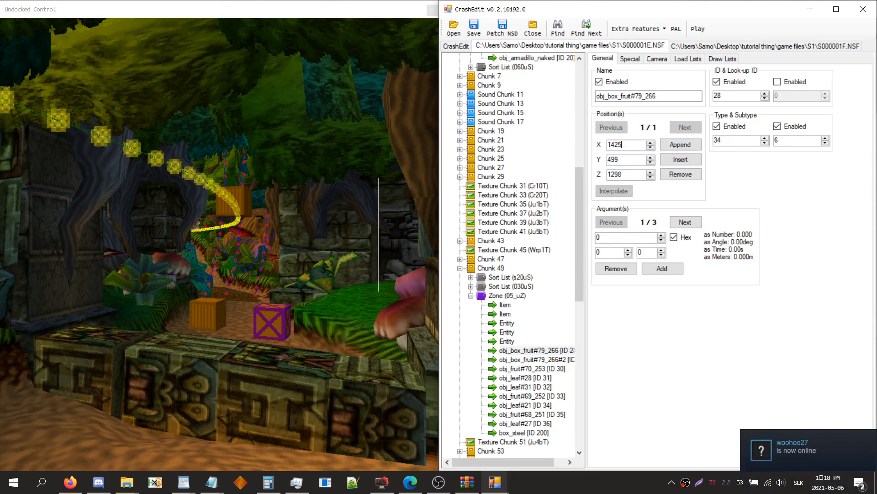
key(Return)
- Set the X position of obj_box_fruit#79_266#2 in zone 05_uZ to 1425
click(533, 360)
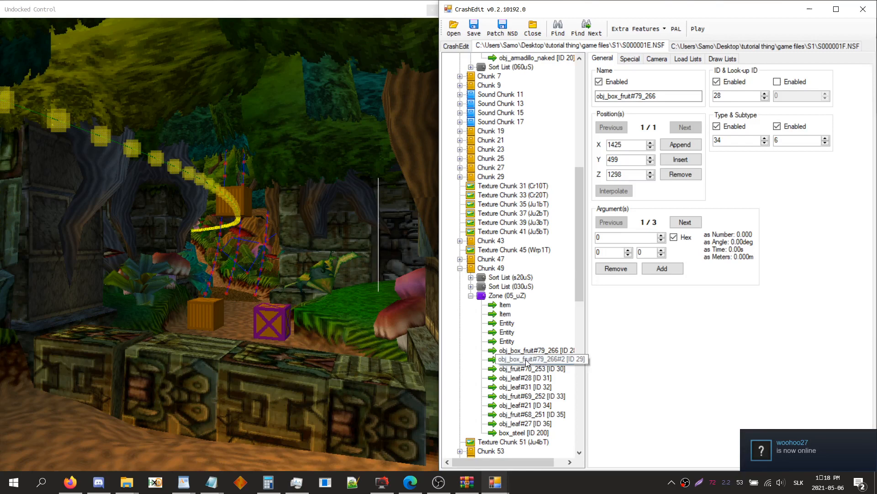
click(638, 145)
click(652, 148)
click(639, 145)
key(BackSpace)
key(BackSpace)
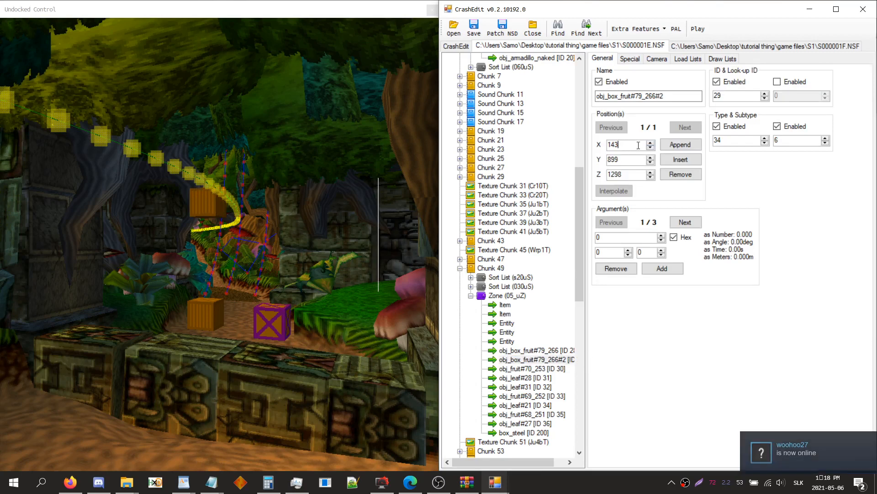
text(25)
key(Return)
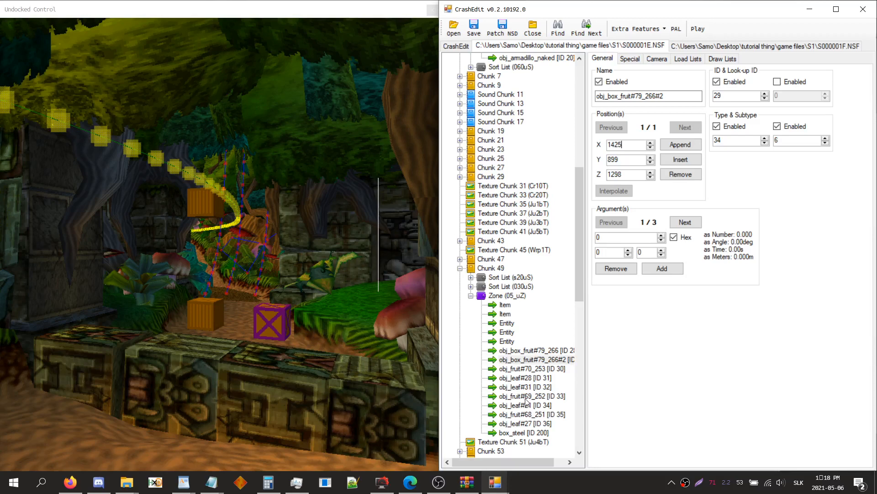
- Set the box_steel entity's X position to 1634 and its Z position to 1398 in zone 05_uZ
click(521, 432)
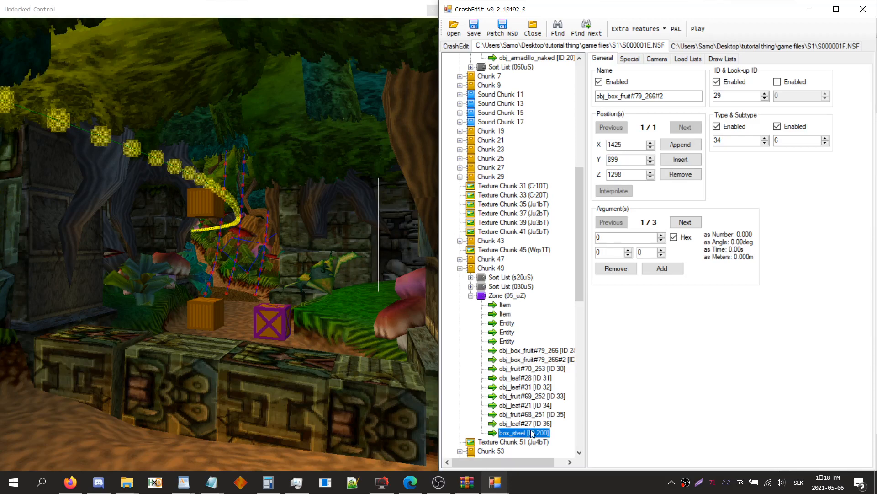
click(653, 149)
drag(218, 237, 220, 241)
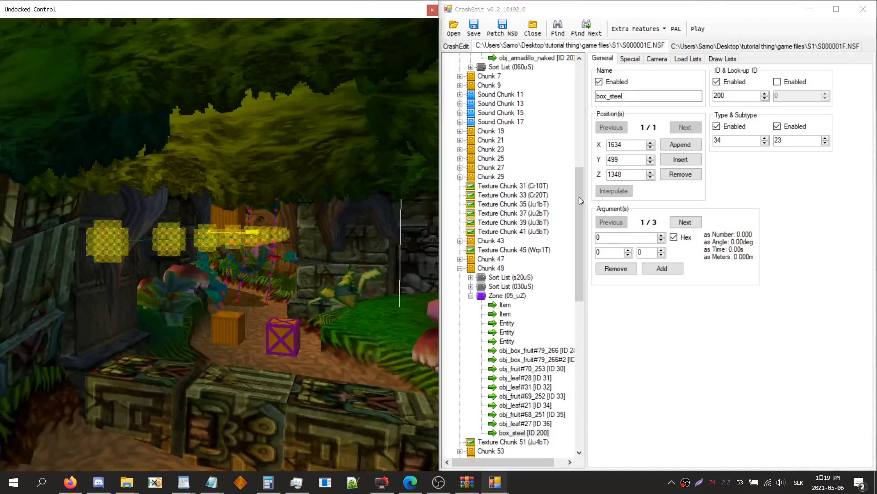
click(649, 173)
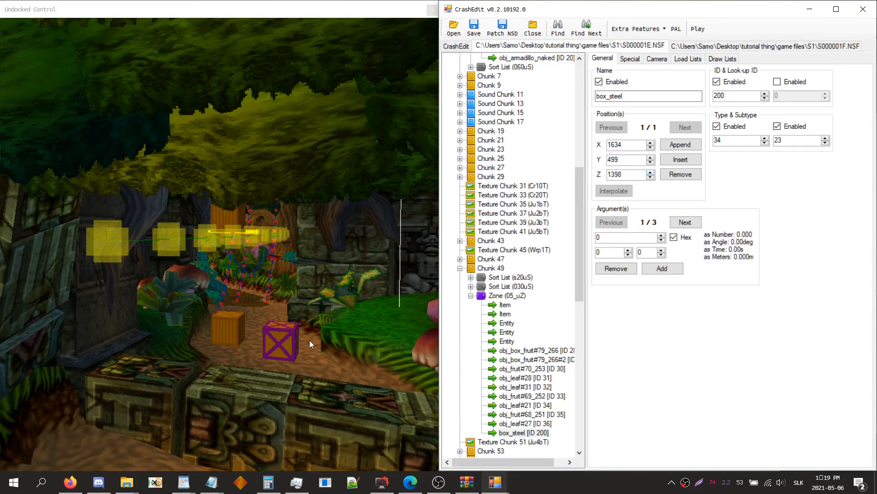
drag(309, 340, 307, 277)
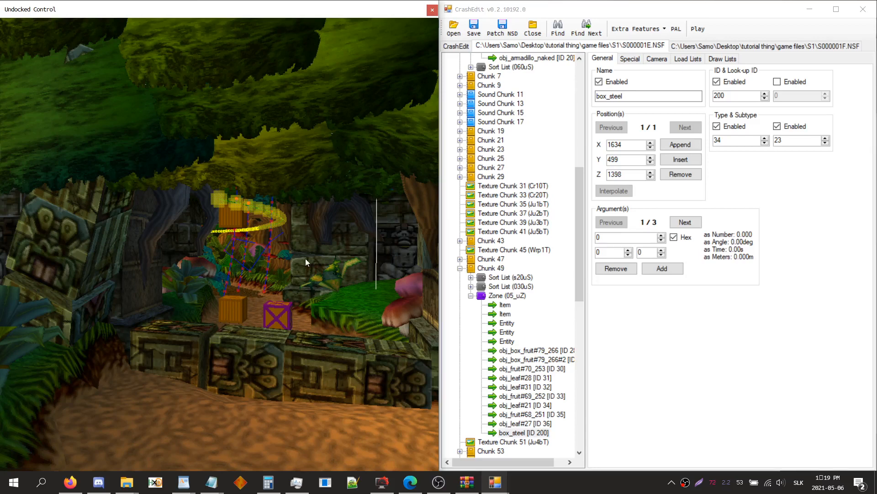
- Save S000001E.NSF over the existing file and launch the game in the PCSX-HDBG emulator
click(476, 30)
key(Return)
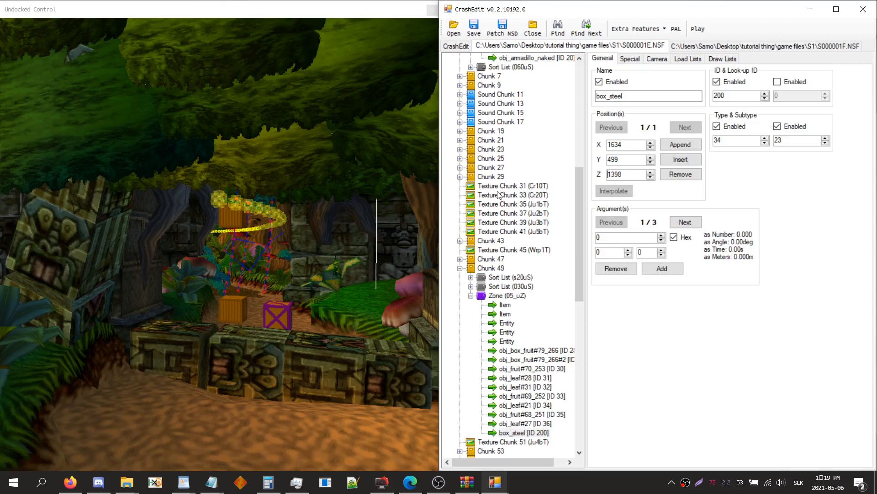
click(480, 34)
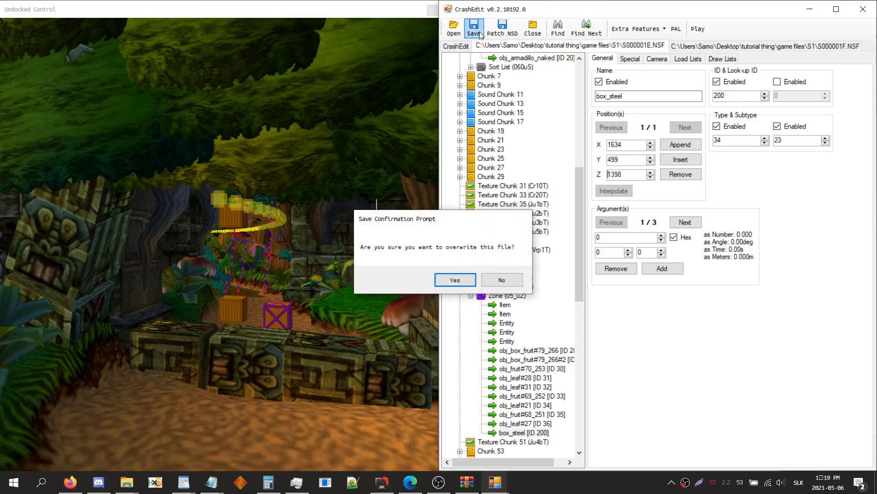
key(Return)
click(698, 29)
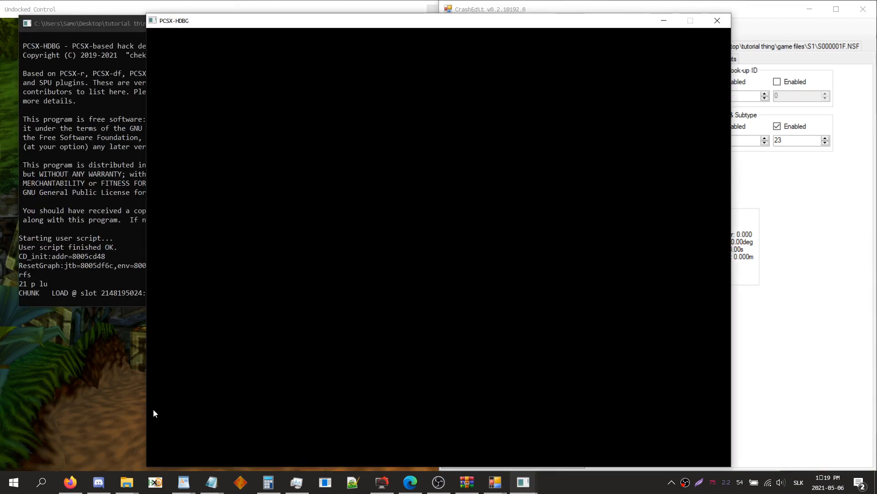
- Switch to the File Explorer window showing S0 and go up to the game files folder
mouse_move(126, 481)
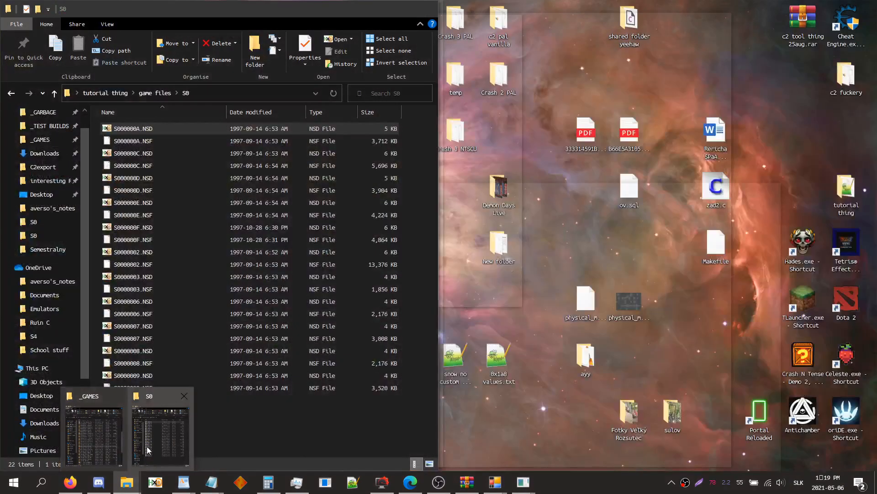
click(147, 450)
click(150, 93)
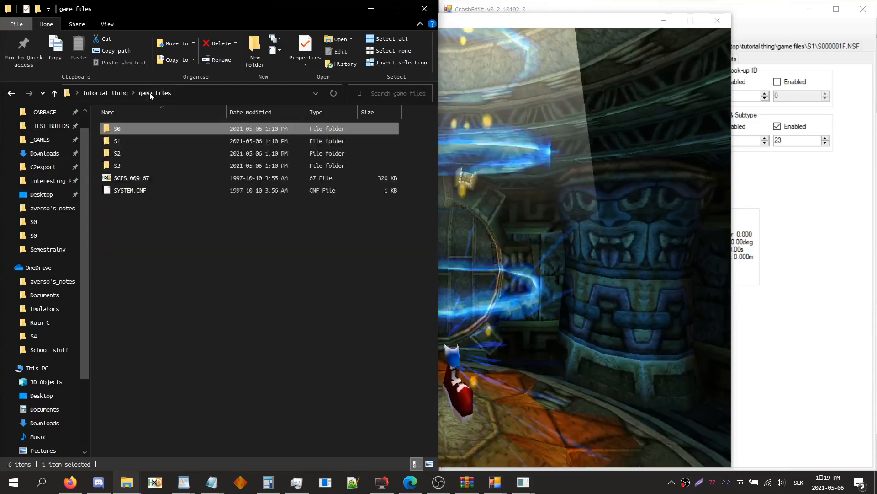
- Return to PCSX-HDBG, pause and resume the running game twice, and close the emulator
click(509, 219)
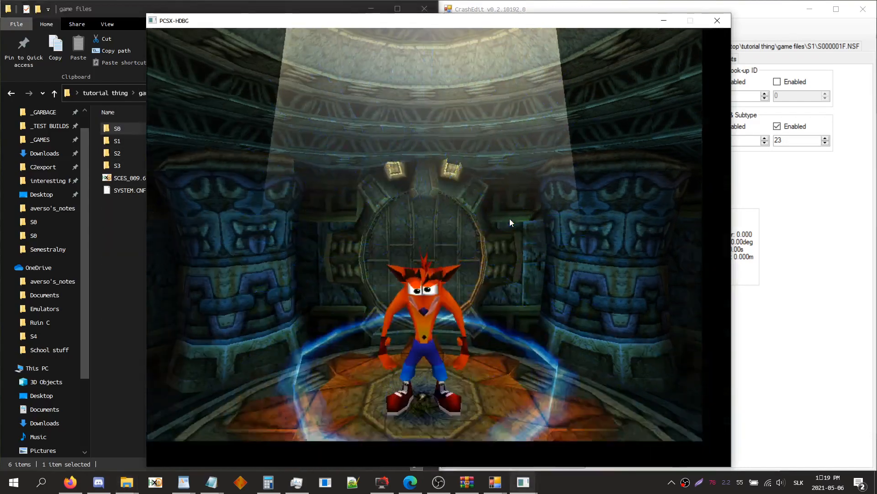
key(Return)
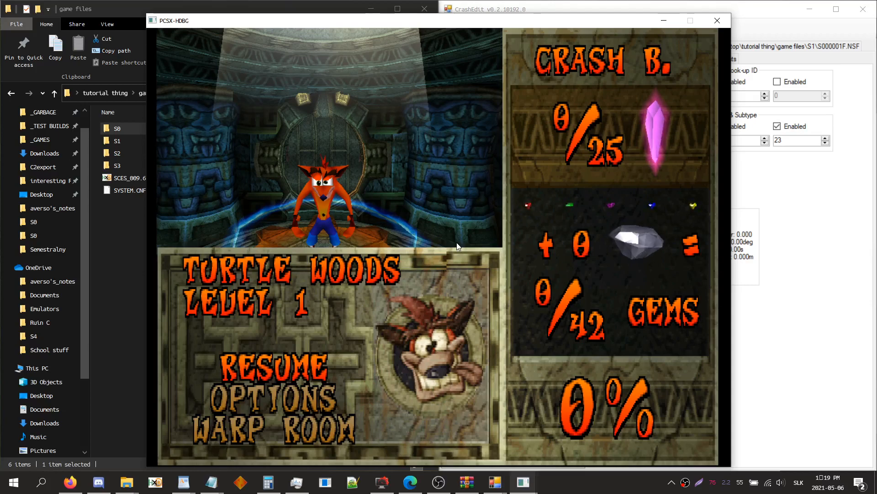
key(Return)
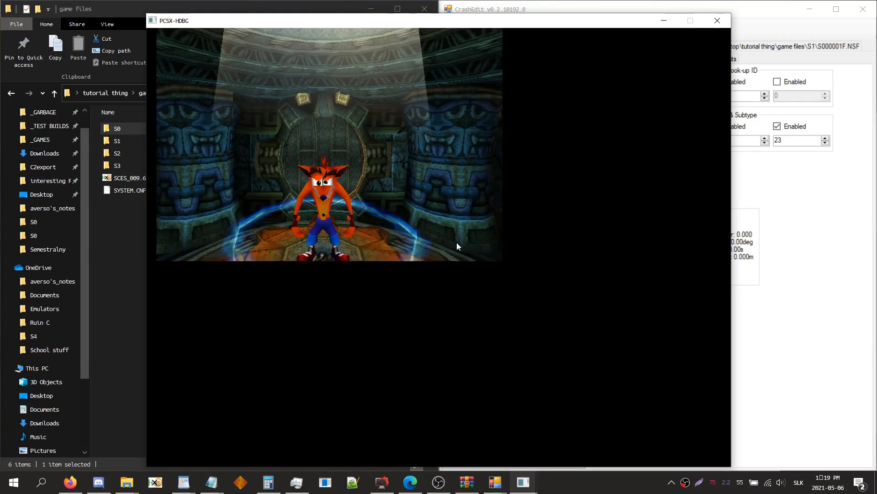
key(Return)
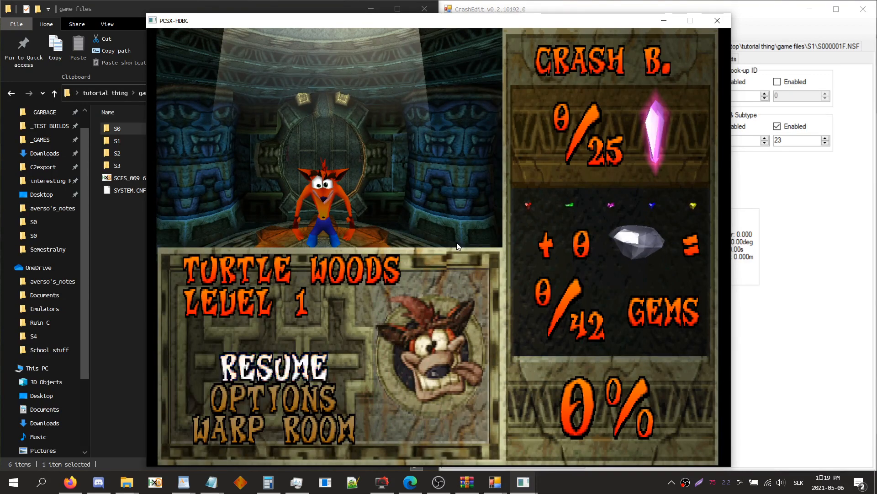
key(Return)
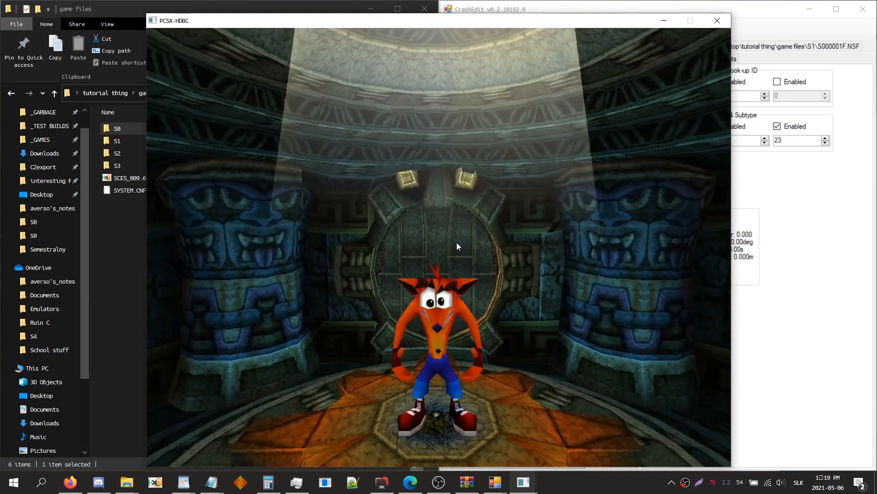
click(719, 22)
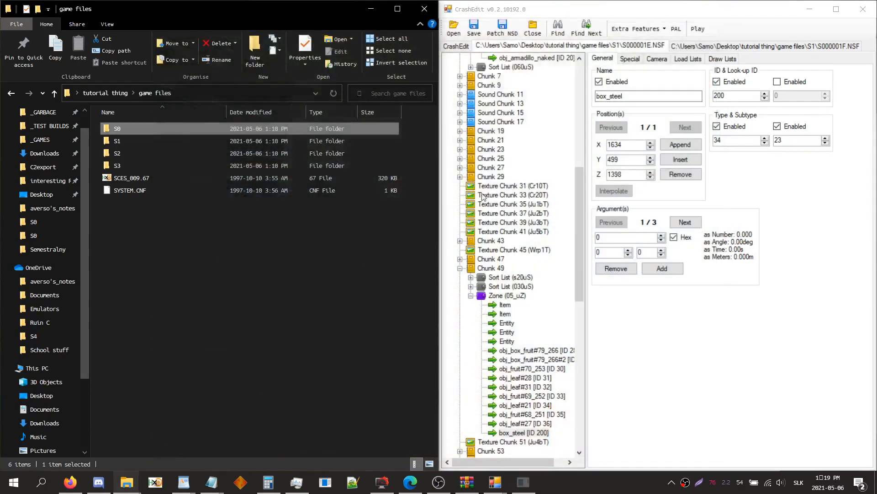
- Create a new text document in the pcsx-hdbg folder inside tutorial thing
click(113, 93)
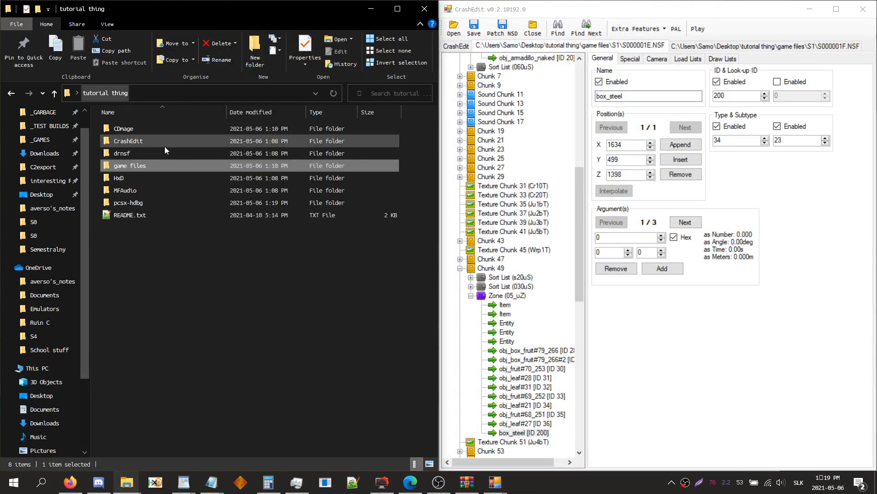
double_click(141, 202)
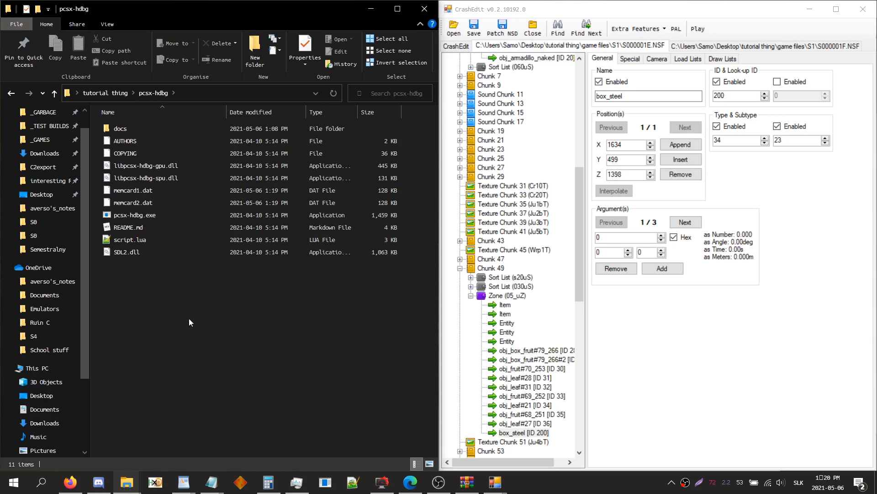
right_click(138, 286)
mouse_move(119, 262)
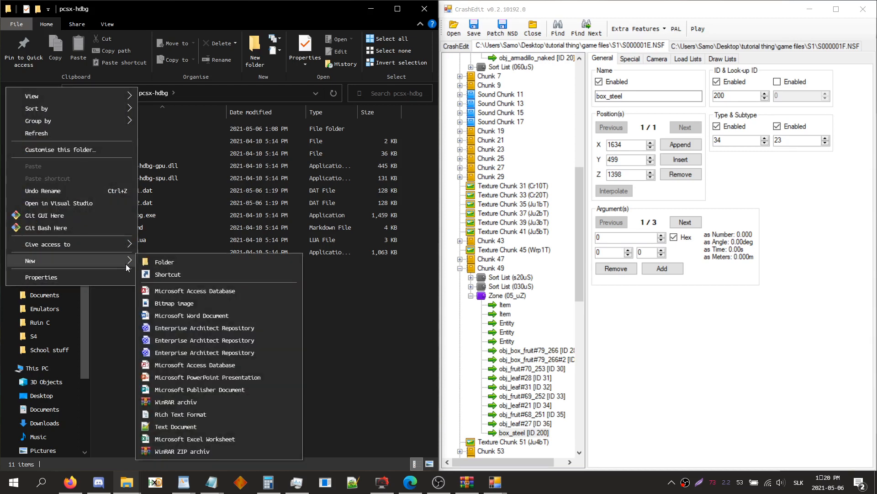
click(192, 426)
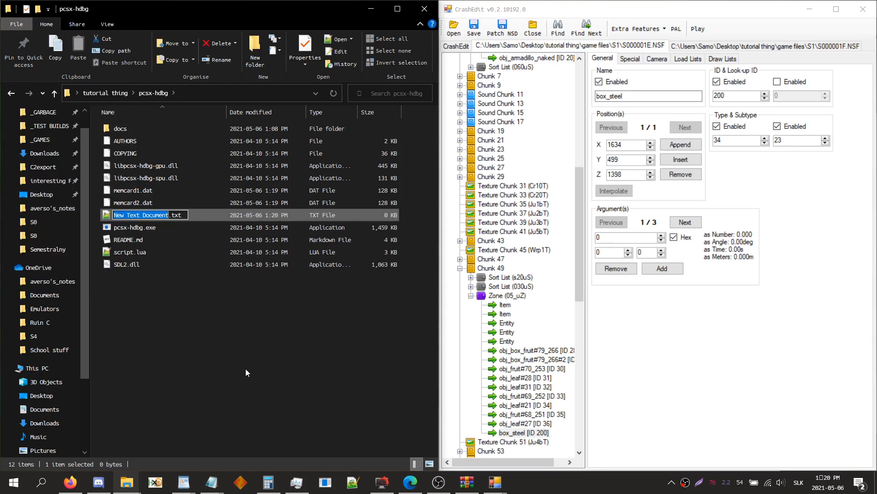
- Name the new text document config.lua and accept the extension change
text(co)
text(nfig)
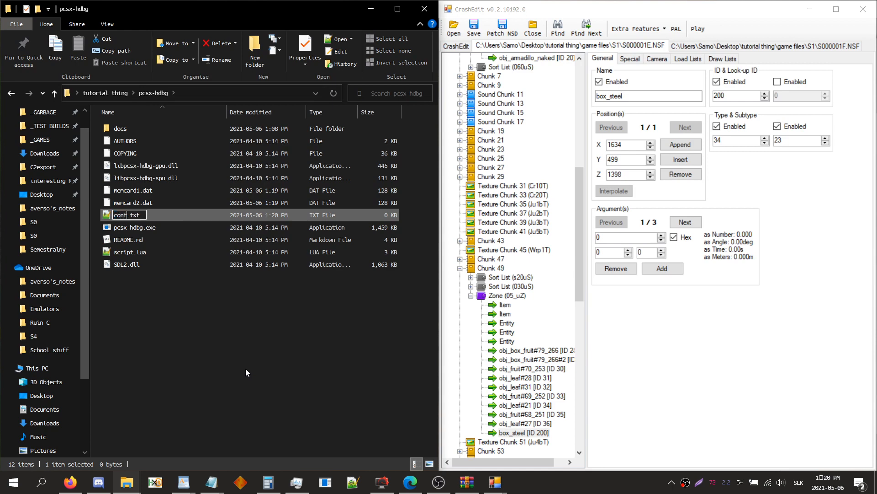
key(End)
key(BackSpace)
key(BackSpace)
text(lua)
key(Return)
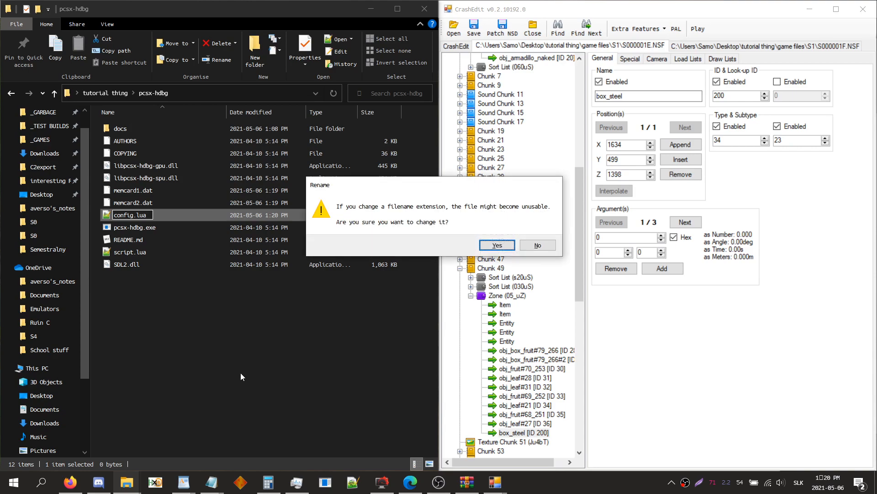
click(497, 245)
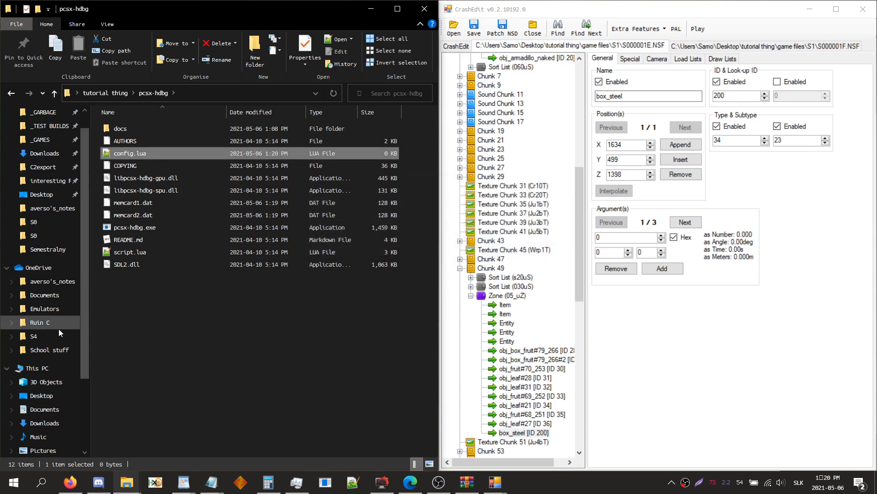
- Tile the pcsx-hdbg folder window above a second File Explorer window opened at the S1 folder
drag(180, 10, 0, 3)
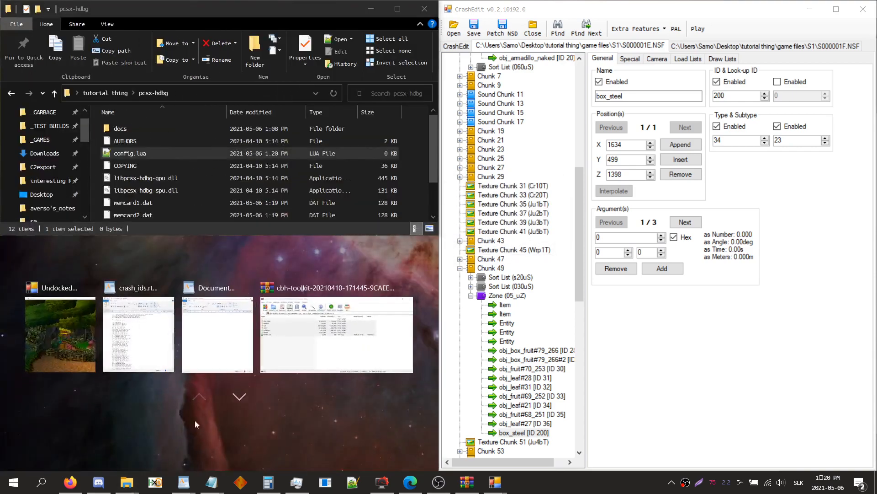
right_click(127, 482)
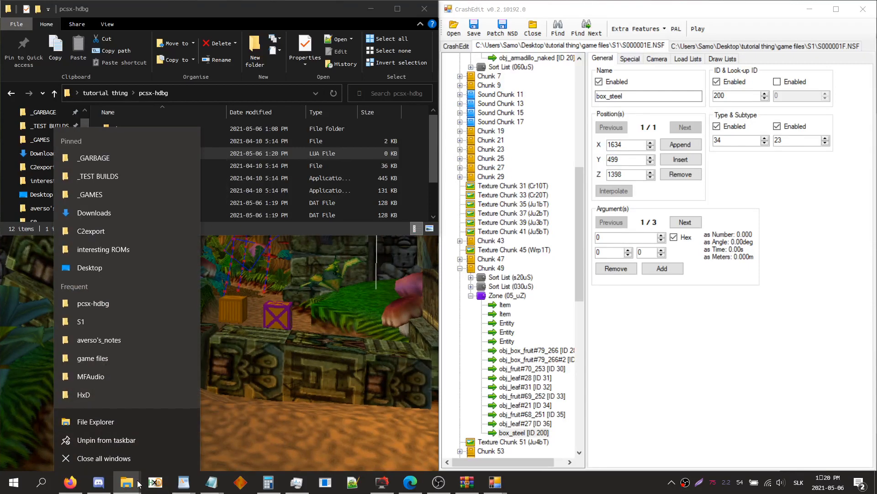
click(87, 321)
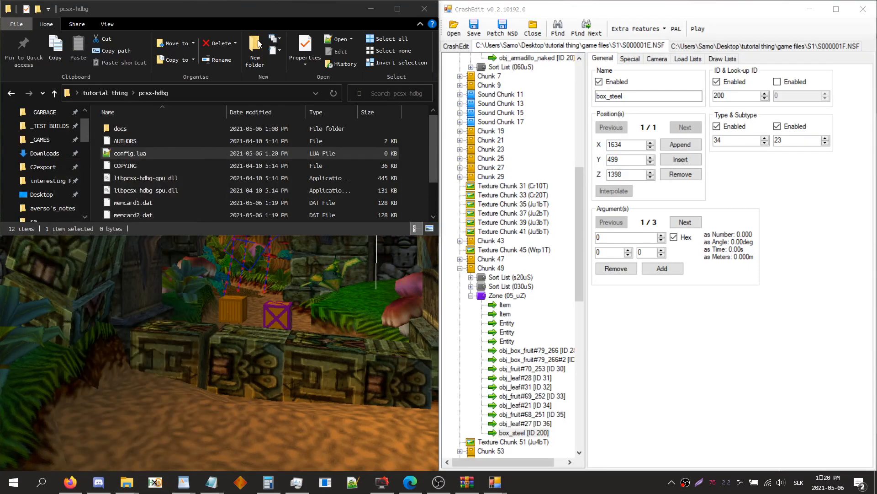
drag(306, 13, 3, 491)
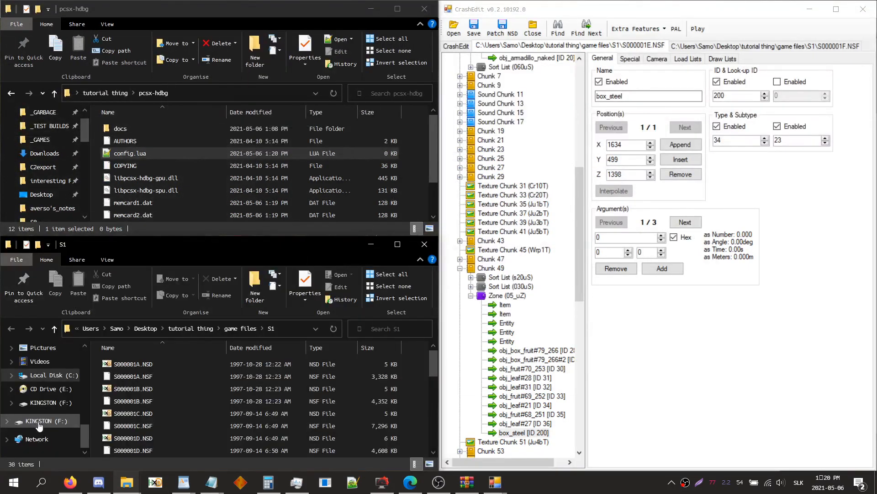
- In the second File Explorer window, browse to OneDrive's S4 > pcsx-hdbg folder and open its config.lua in the text editor
scroll(37, 420, up, 2)
click(51, 386)
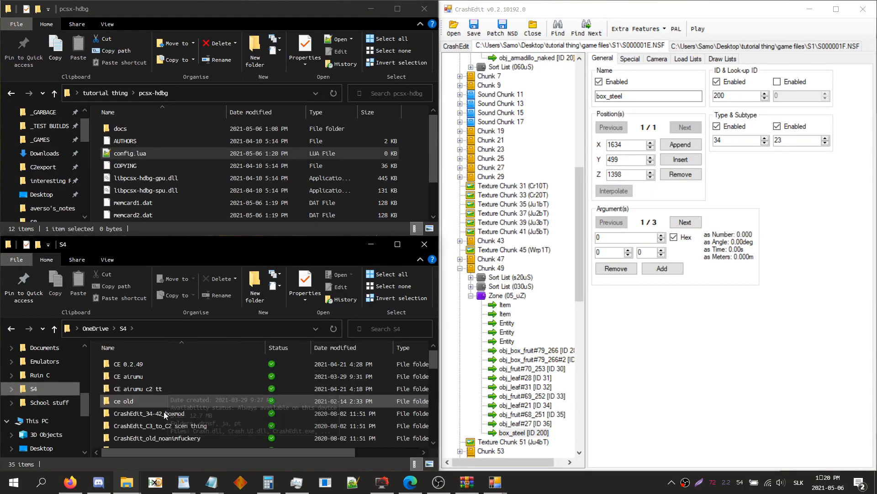
scroll(162, 409, down, 1)
scroll(163, 409, up, 1)
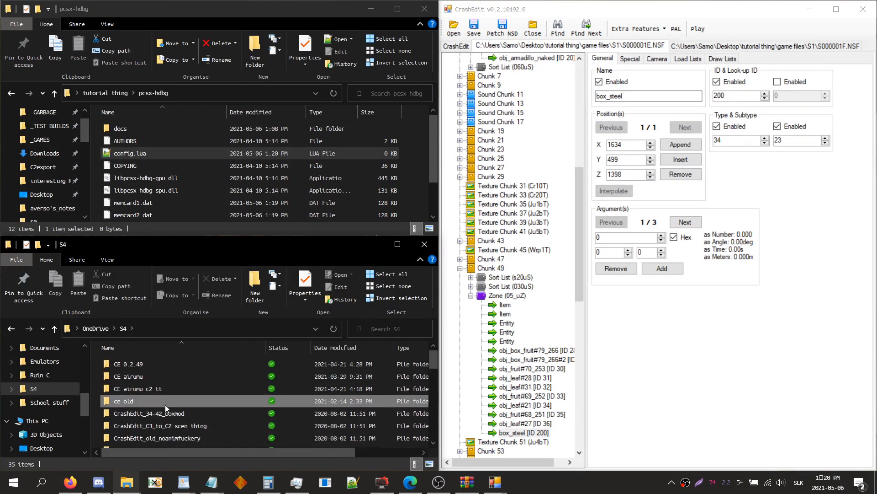
key(p)
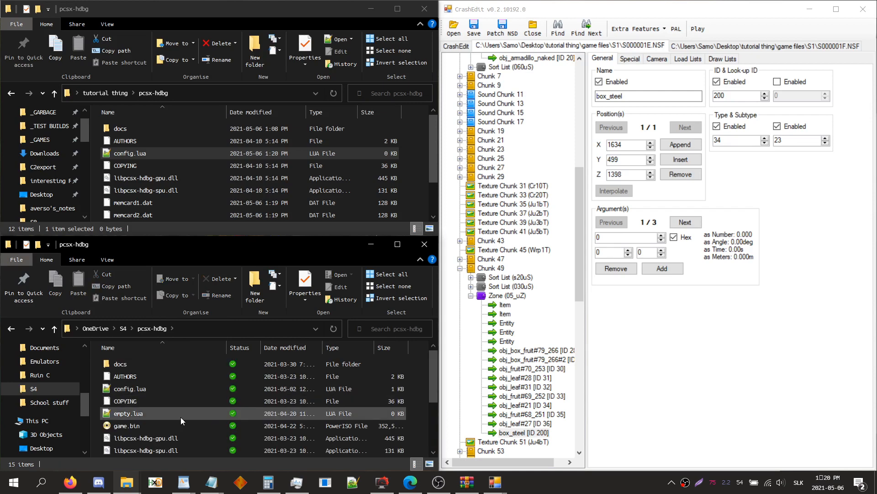
click(164, 391)
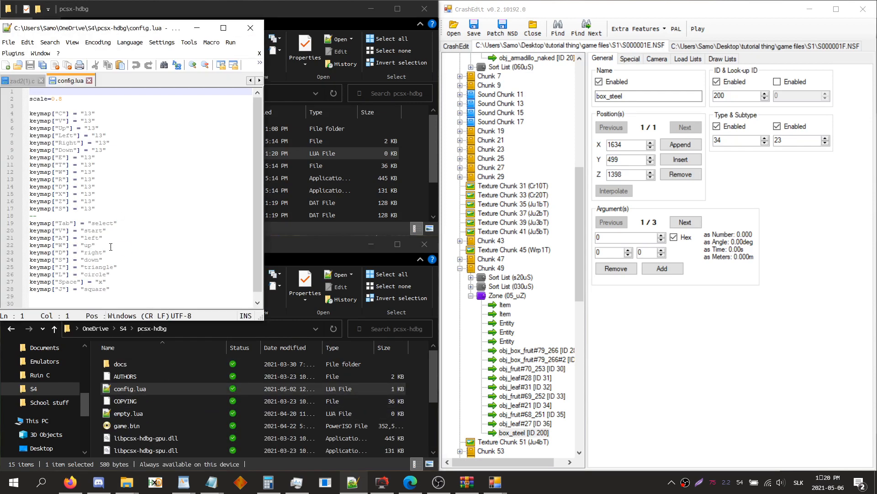
- Review the keymap settings and copy all keymap lines from the "C" entry through the "J" entry
scroll(111, 249, down, 1)
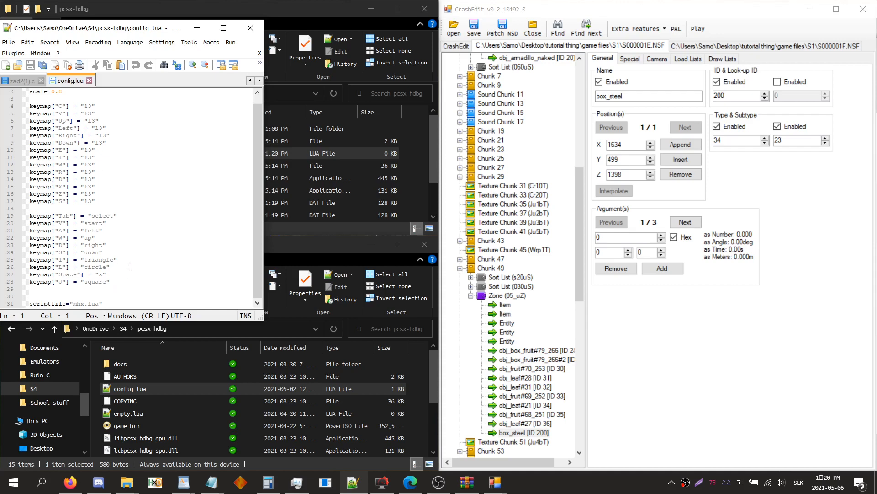
drag(112, 195, 25, 143)
click(67, 127)
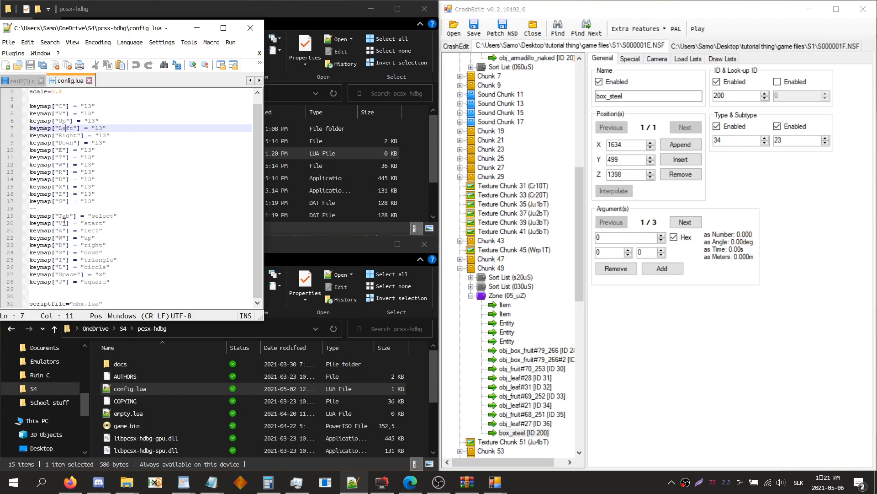
mouse_move(80, 222)
mouse_down()
mouse_move(107, 223)
mouse_move(59, 230)
mouse_move(66, 230)
mouse_up()
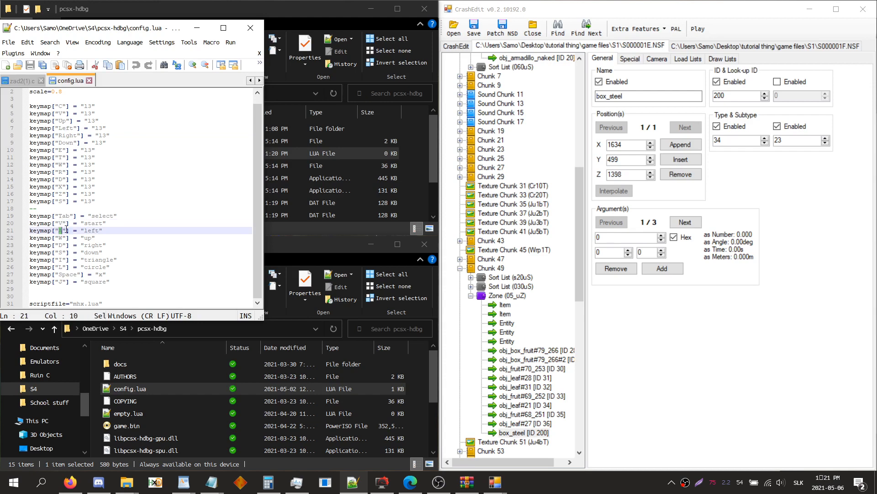
drag(120, 282, 24, 105)
key(ctrl+c)
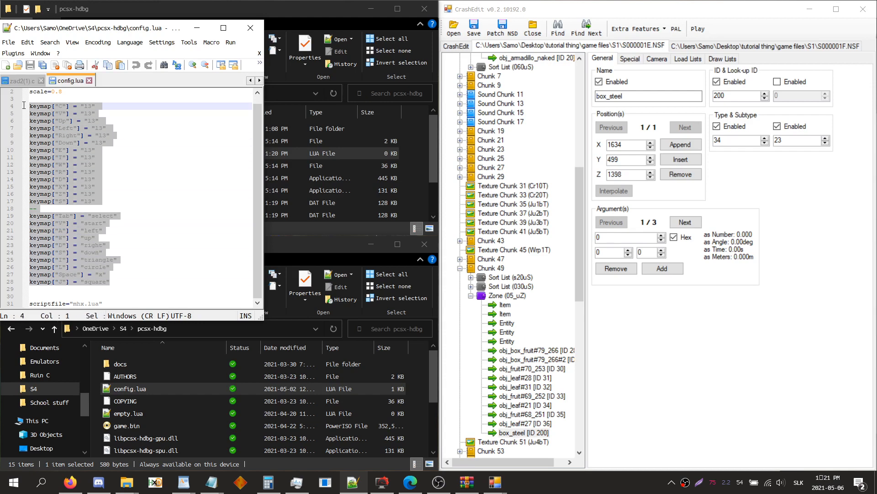
- Paste the copied keymap lines into the empty config.lua in tutorial thing > pcsx-hdbg and save the file
click(197, 28)
click(155, 154)
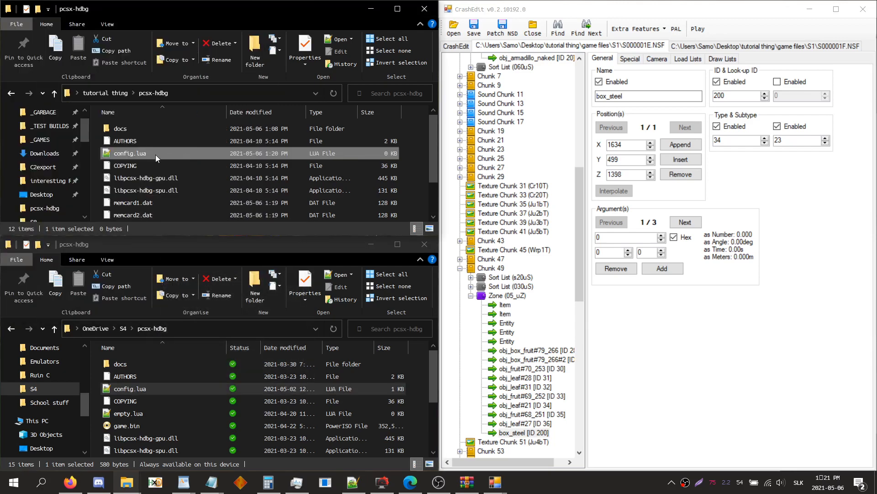
double_click(155, 155)
key(ctrl+v)
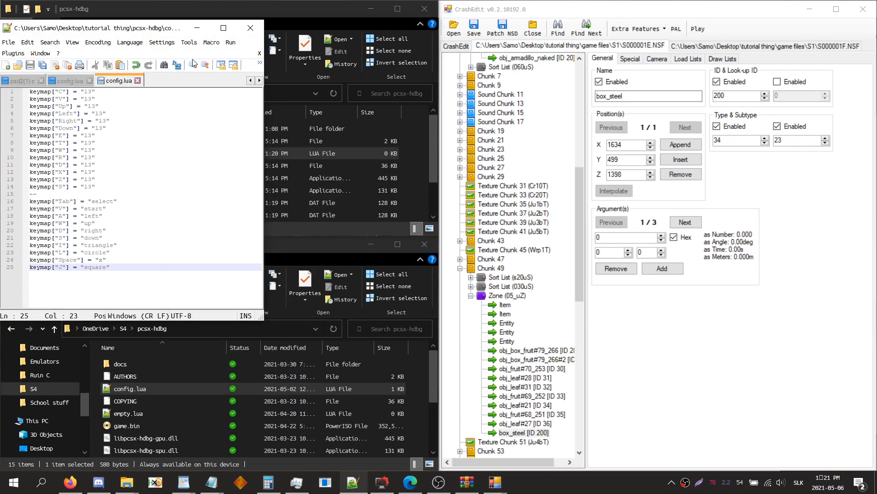
key(ctrl+s)
click(197, 28)
- Launch the game, lower the music volume to 3% in its options, and run Crash forward through the level
click(697, 29)
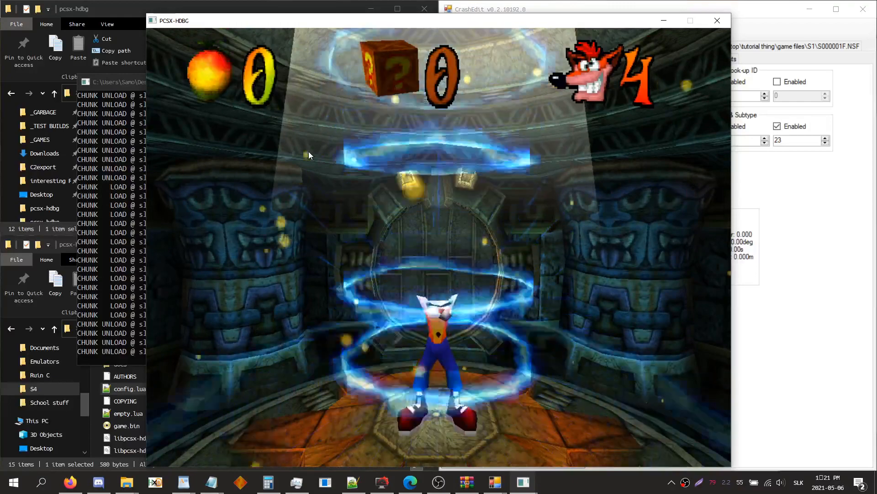
key(Return)
key(Down)
key(x)
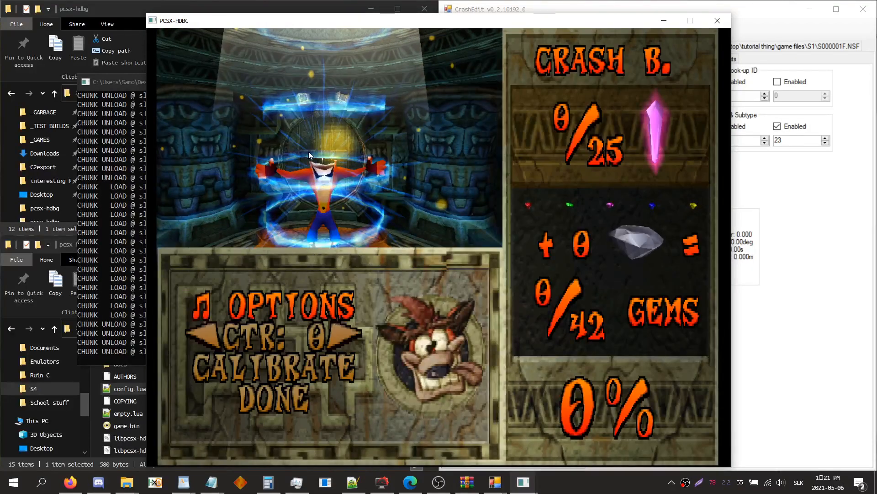
key(x)
key(Left)
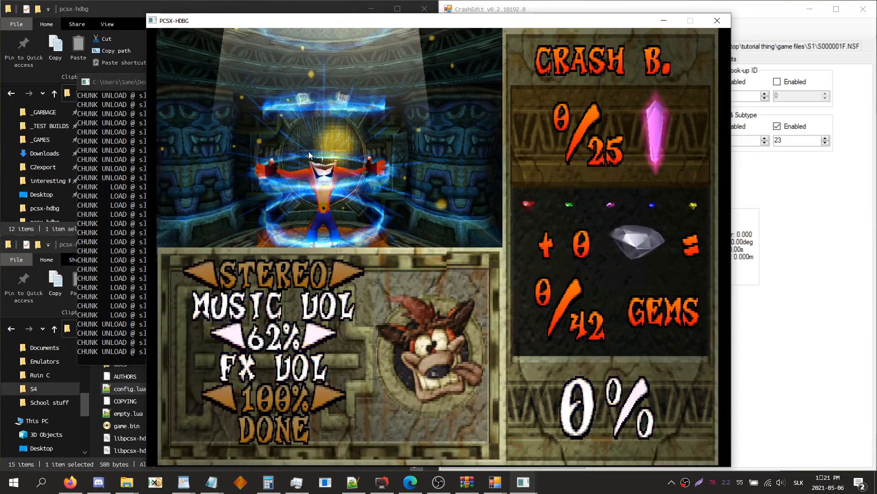
key(Left)
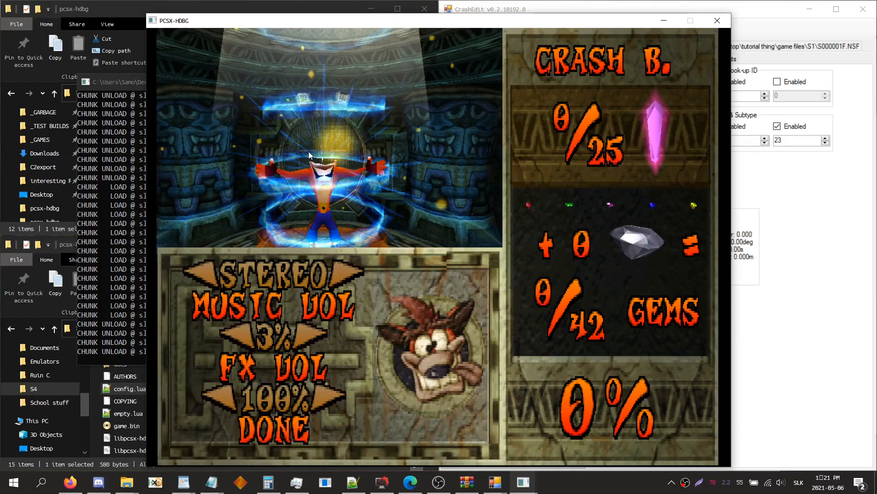
key(x)
key(x)
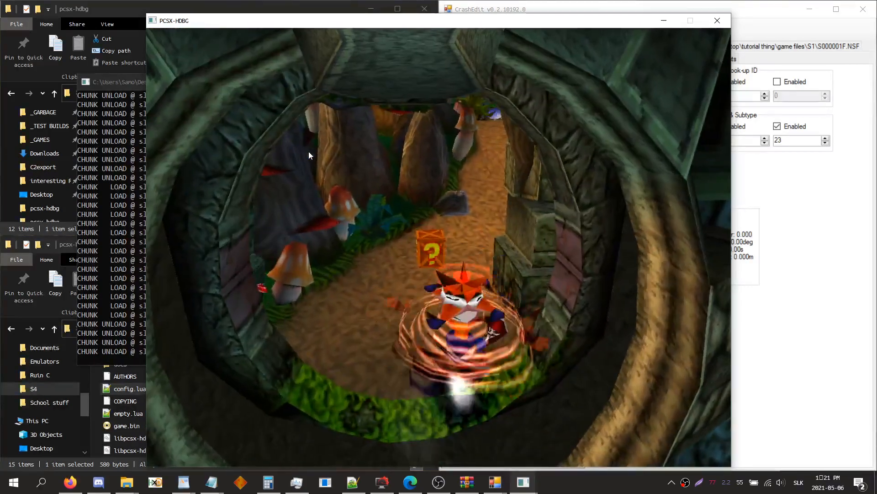
key(Up)
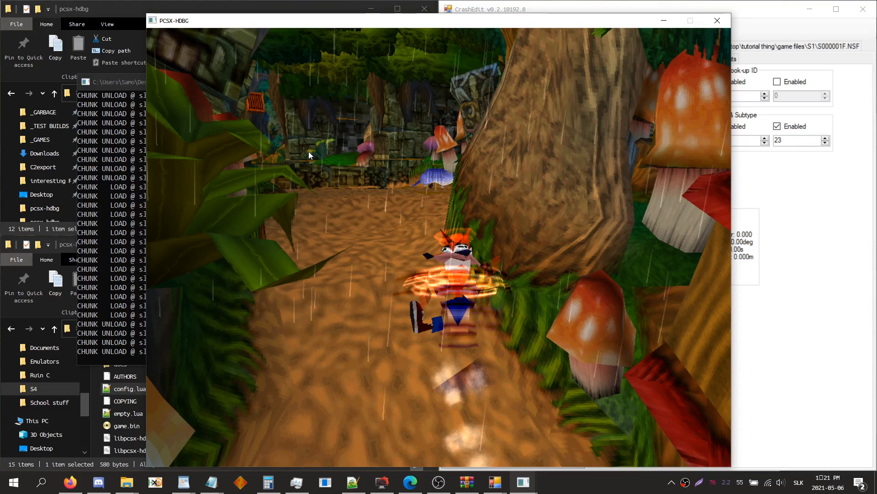
- Search S000001F.NSF for bs10v, move on to the next match, and inspect the steel box model
click(746, 39)
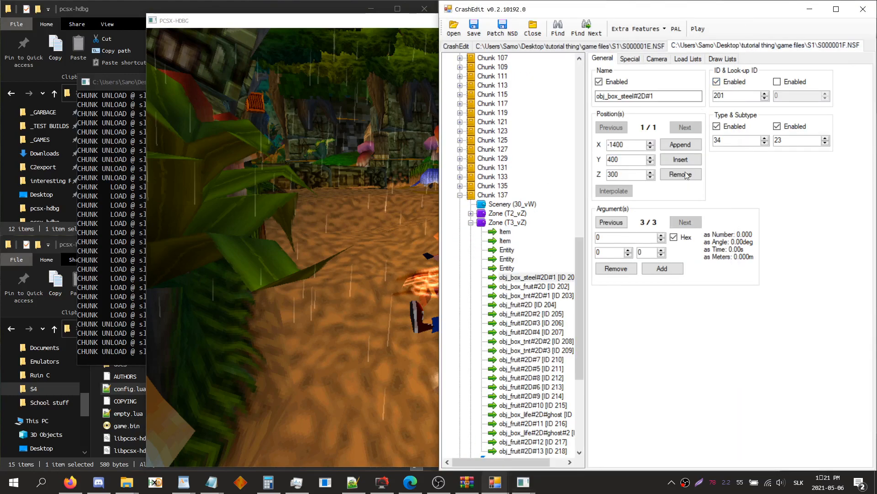
click(552, 35)
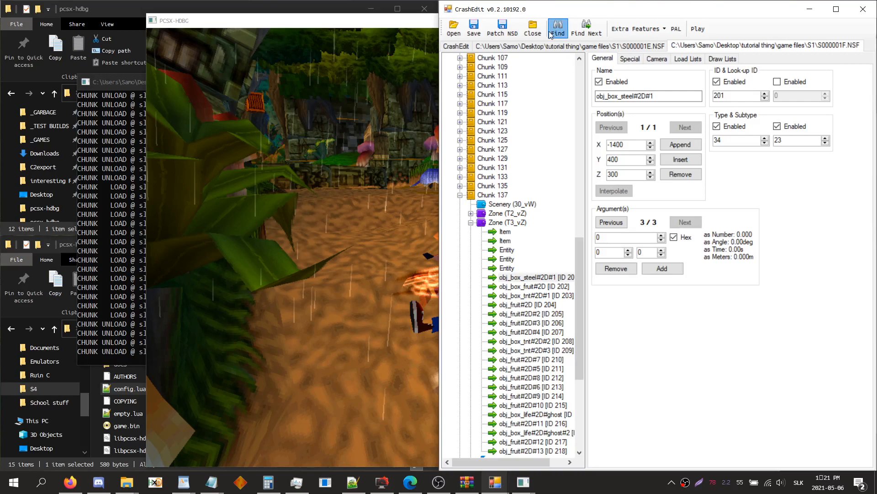
text(bs10v)
key(Return)
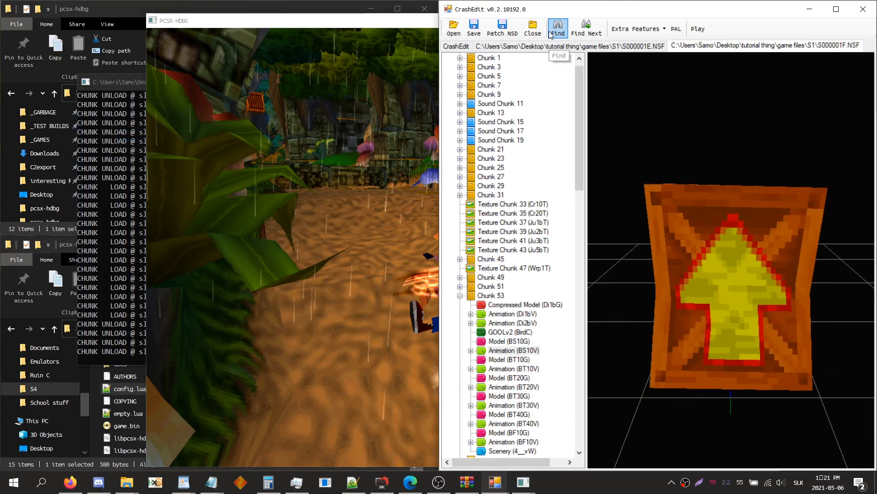
click(587, 29)
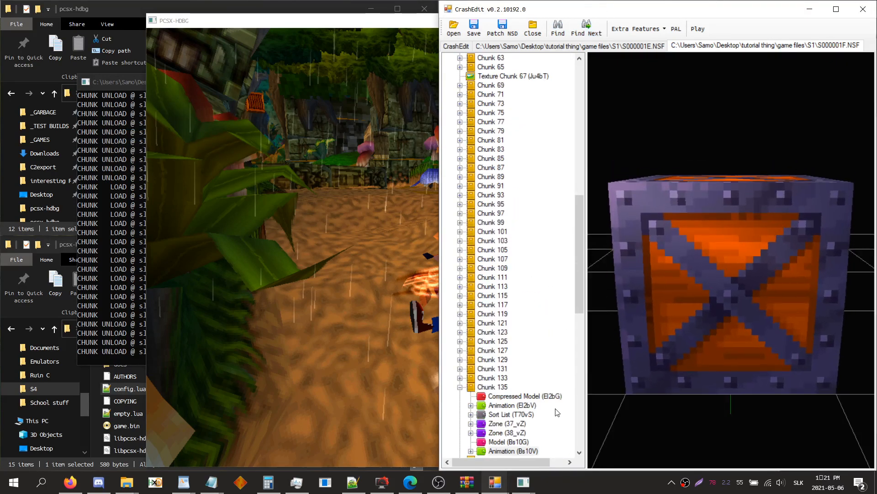
scroll(544, 403, down, 3)
drag(699, 358, 693, 357)
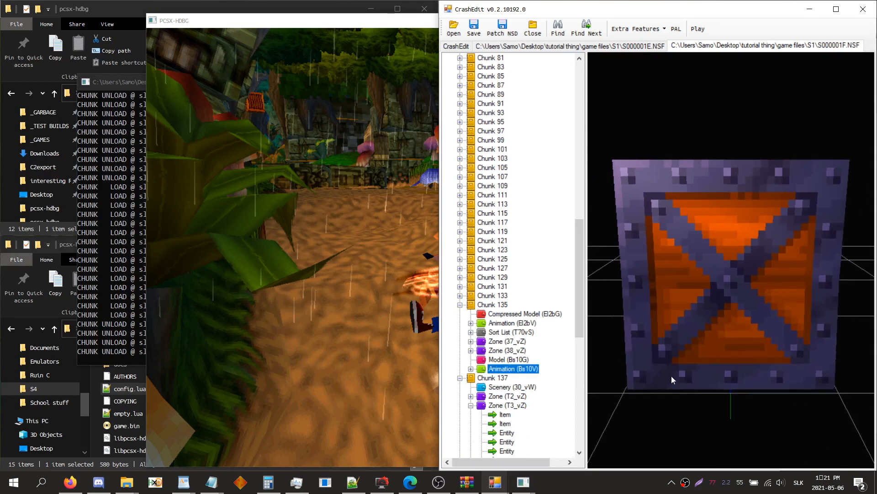
- Search S000001E.NSF for BS10V and look for a further match
click(624, 48)
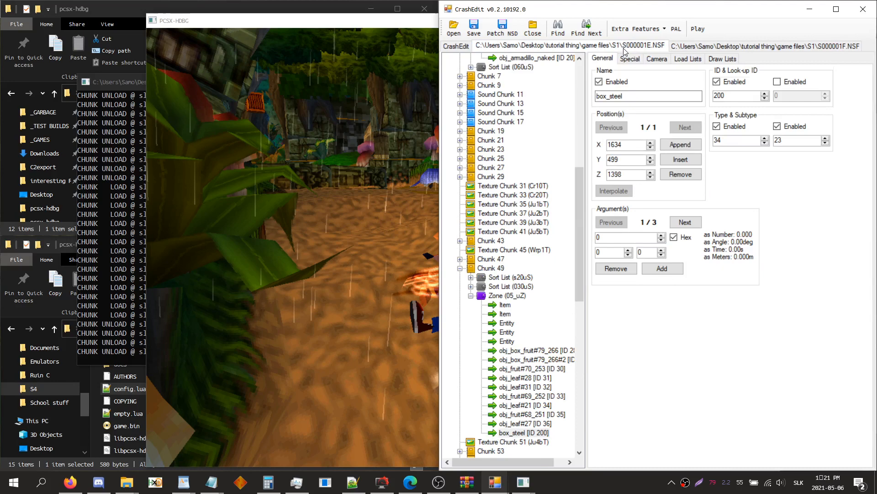
click(566, 35)
text(BS10V)
key(Return)
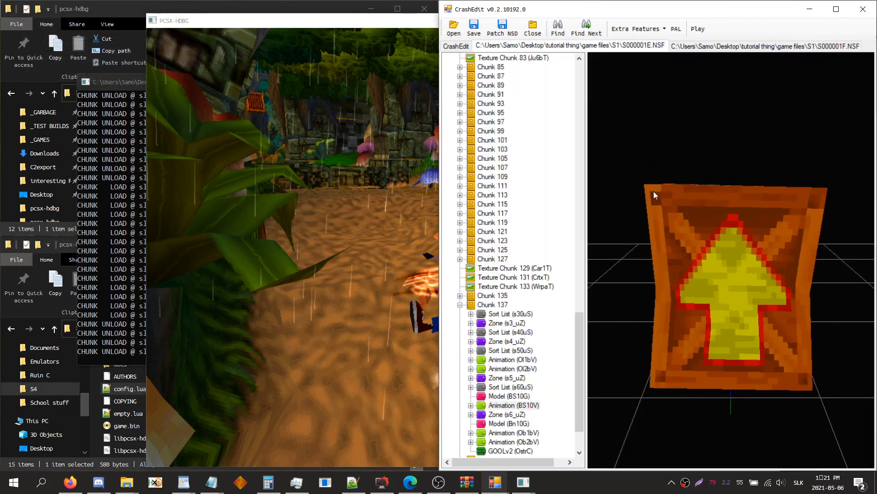
click(595, 37)
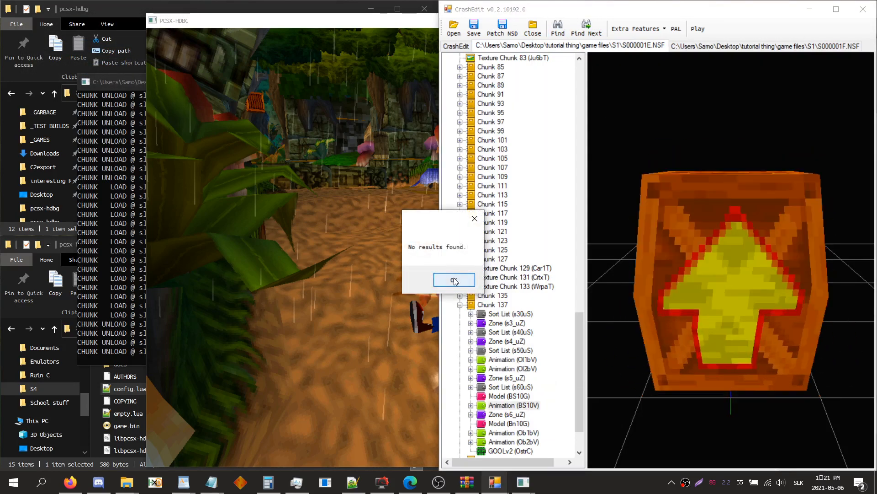
click(454, 280)
- Close the running game, find zone 05_uZ in S000001E.NSF, and undock its 3D view beside the editor
click(312, 270)
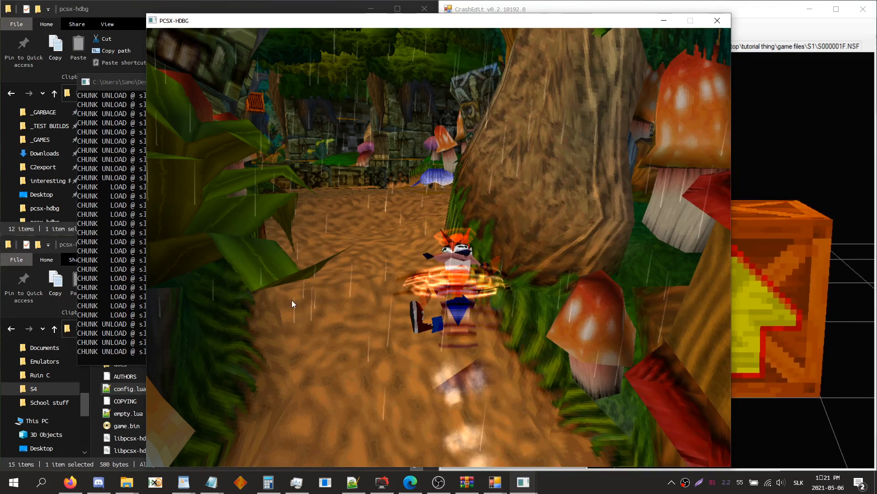
click(722, 24)
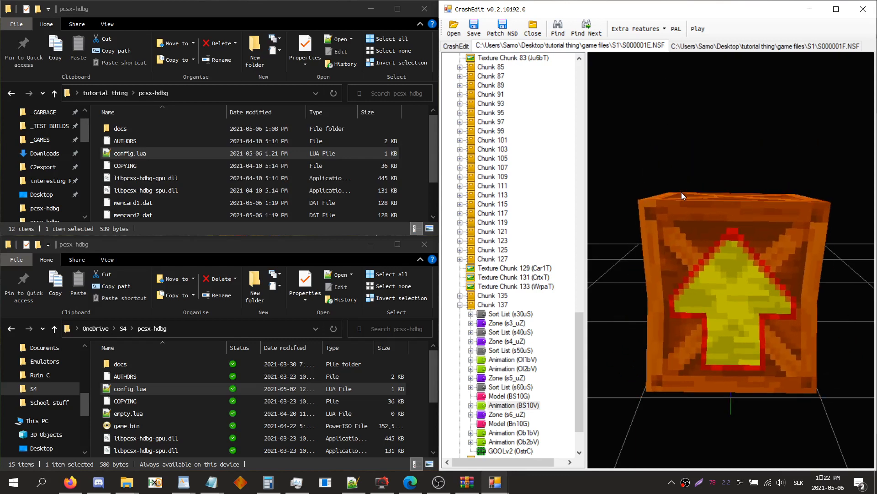
click(551, 34)
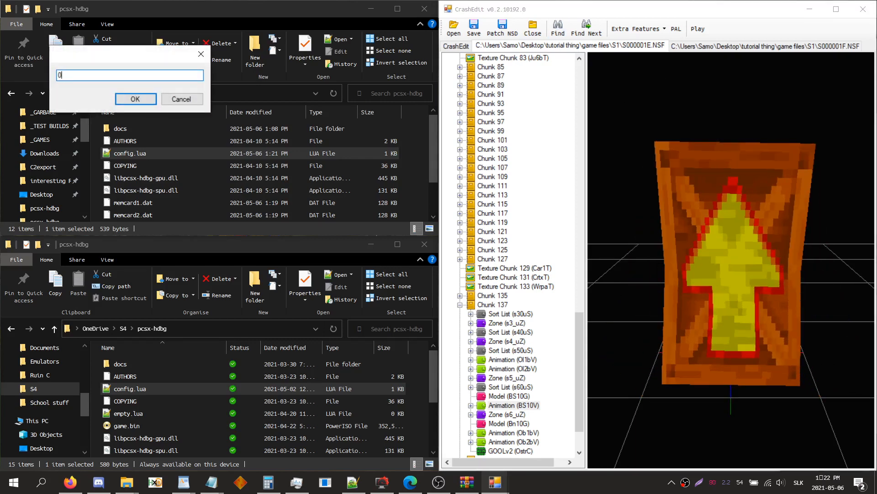
text(05_uZ)
key(Return)
click(708, 171)
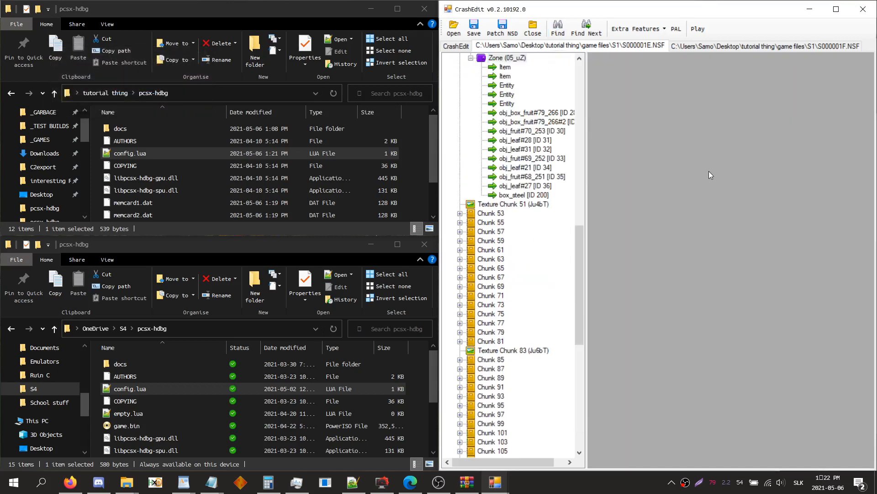
key(F2)
key(super+Left)
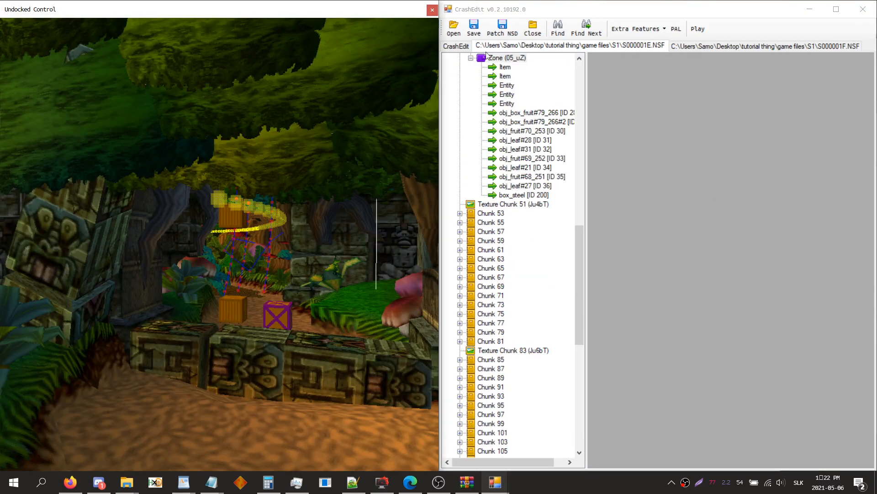
- Search S000001E.NSF for bt10v and inspect the TNT box animation
click(558, 35)
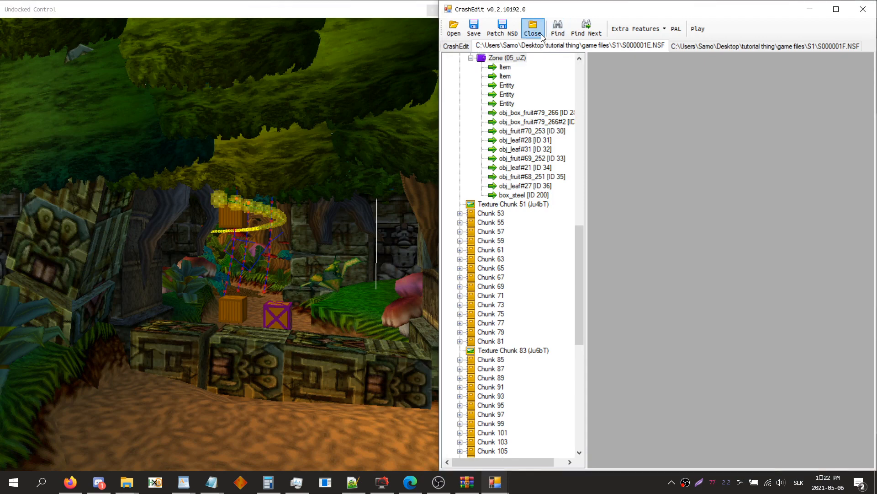
text(bt10v)
key(Return)
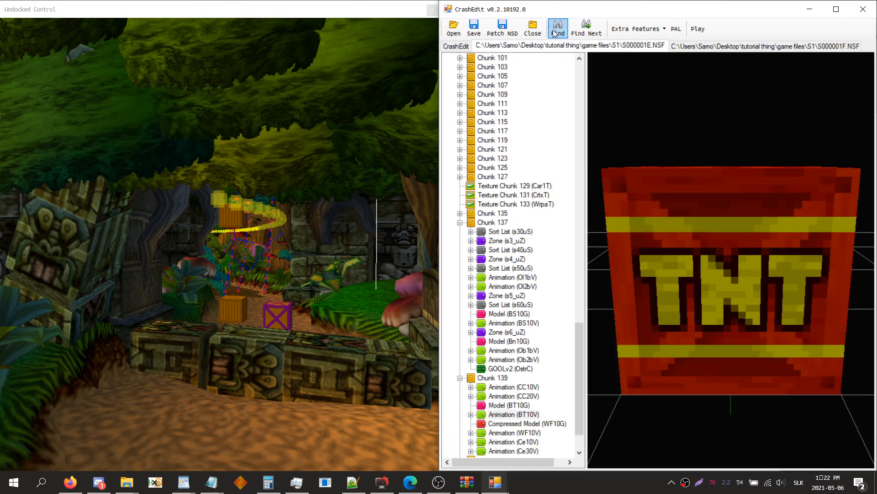
click(560, 356)
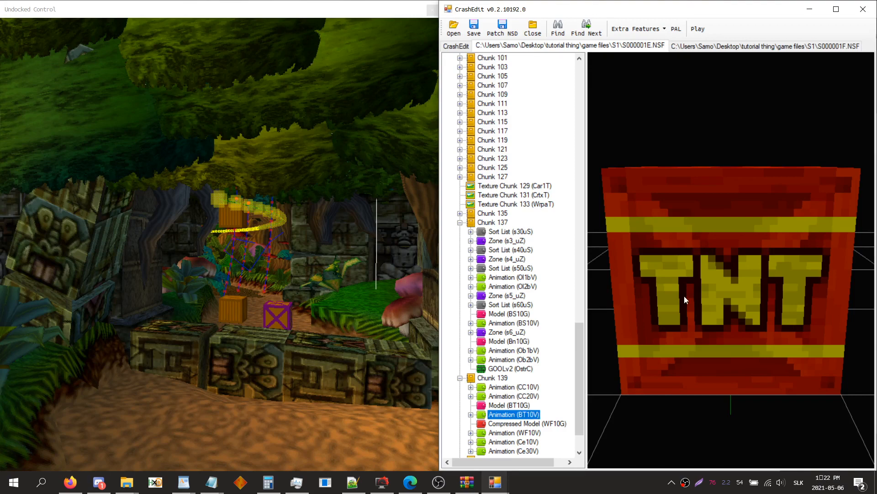
click(684, 296)
click(563, 154)
- Search S000001F.NSF for tnt, move on to the TNT box entity in zone 07_vZ, and check its type and subtype
click(721, 47)
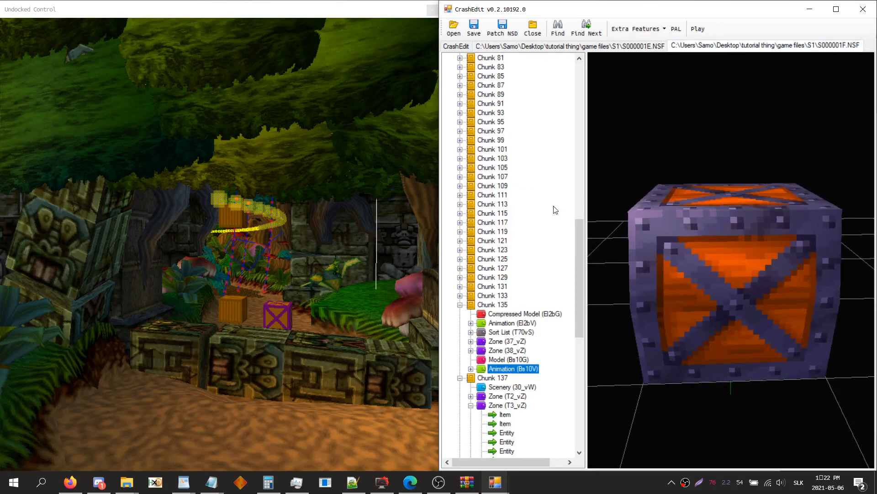
click(561, 38)
text(tnt)
key(Return)
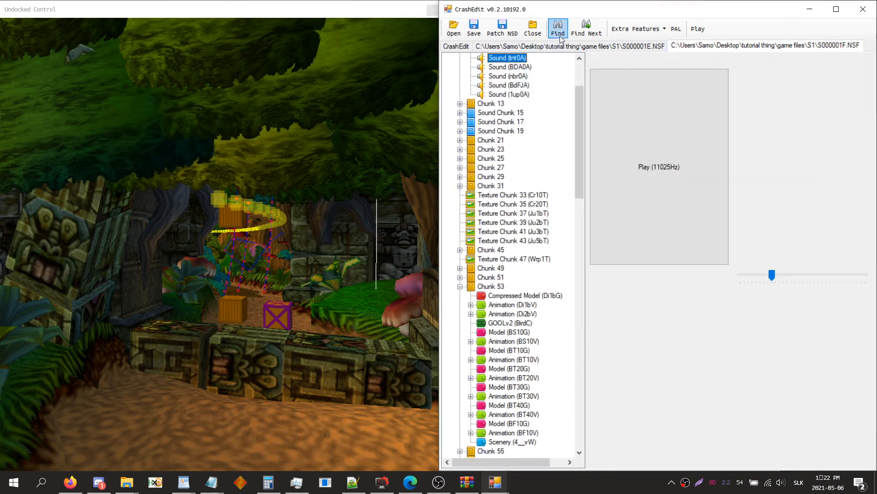
click(587, 28)
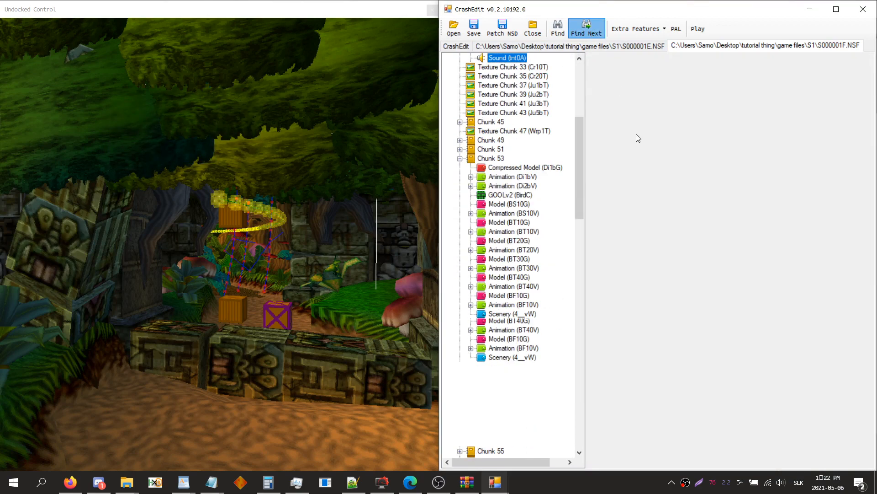
scroll(507, 345, down, 1)
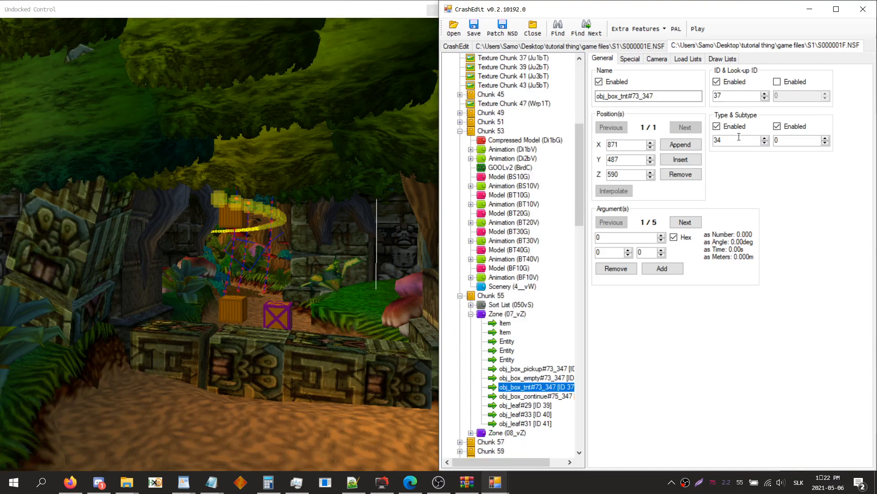
drag(747, 137, 712, 142)
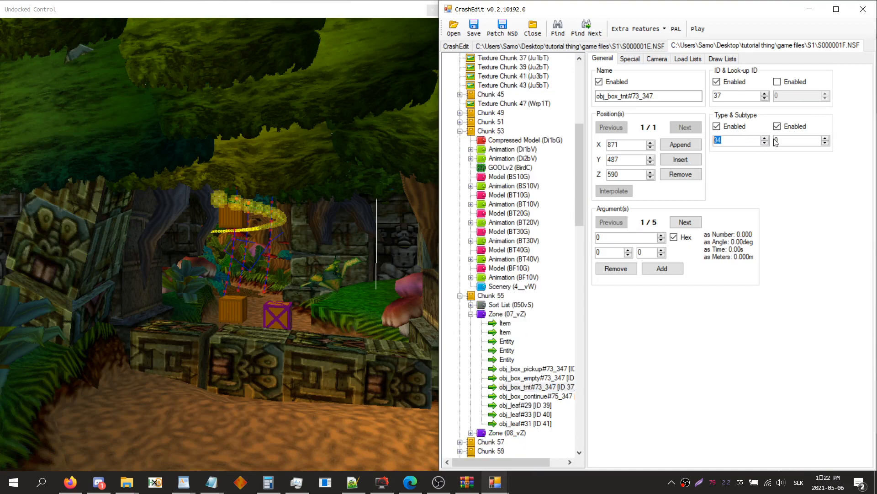
- In zone 05_uZ of S000001E.NSF, rename the box_steel entity to box_tnt and set its subtype to 0
click(625, 47)
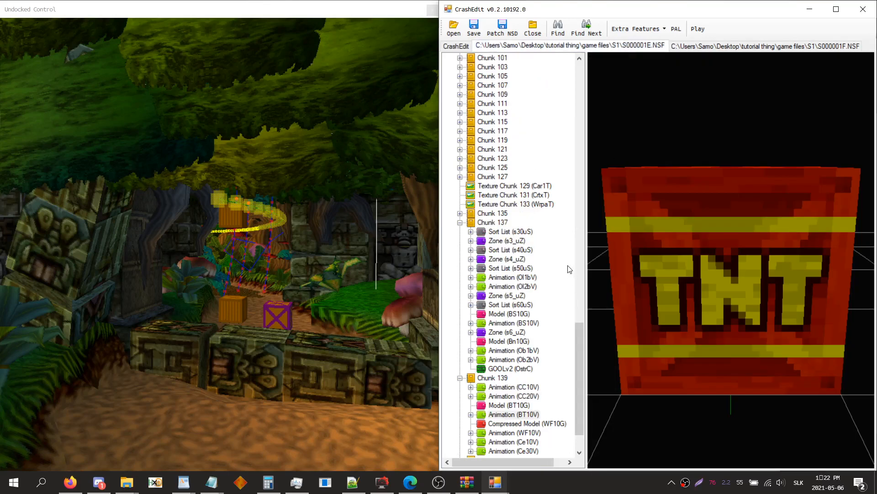
click(566, 249)
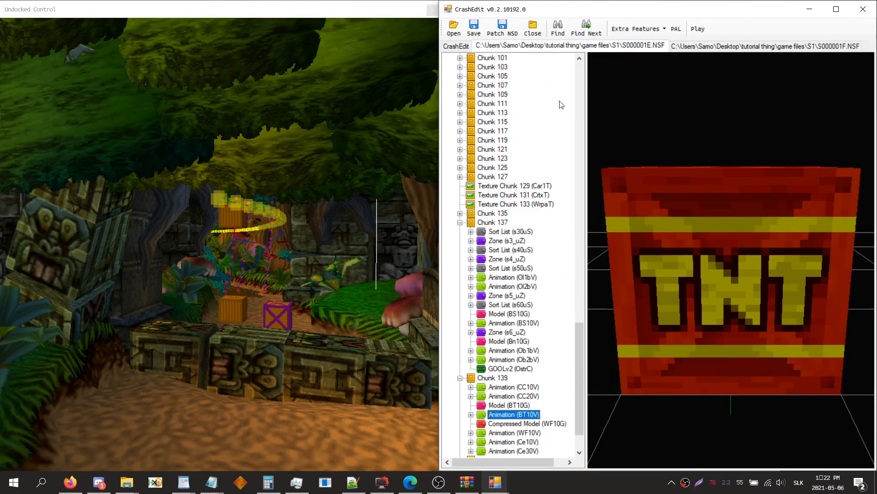
click(556, 30)
text(50)
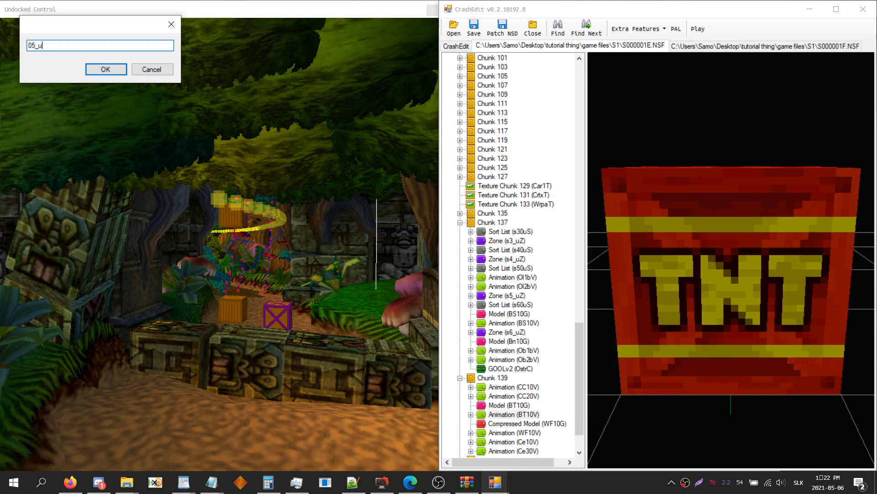
text(_u)
key(Return)
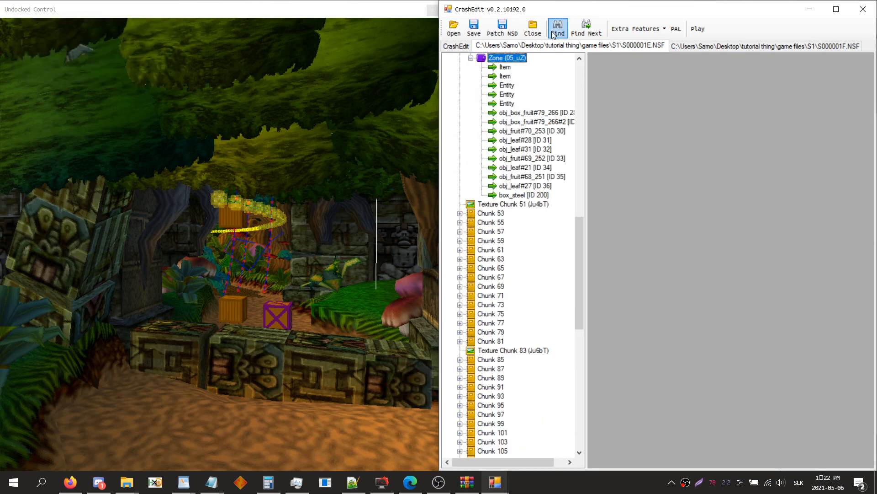
click(537, 196)
drag(610, 95, 646, 102)
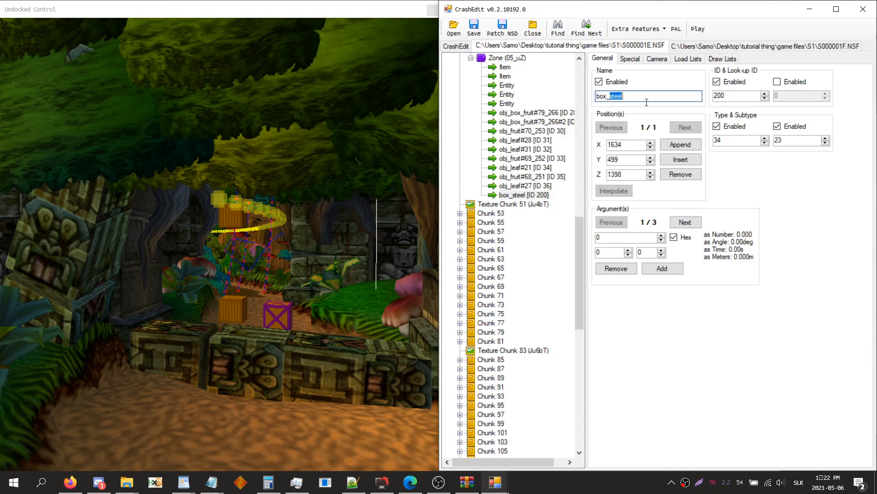
text(tnt)
double_click(779, 140)
text(0)
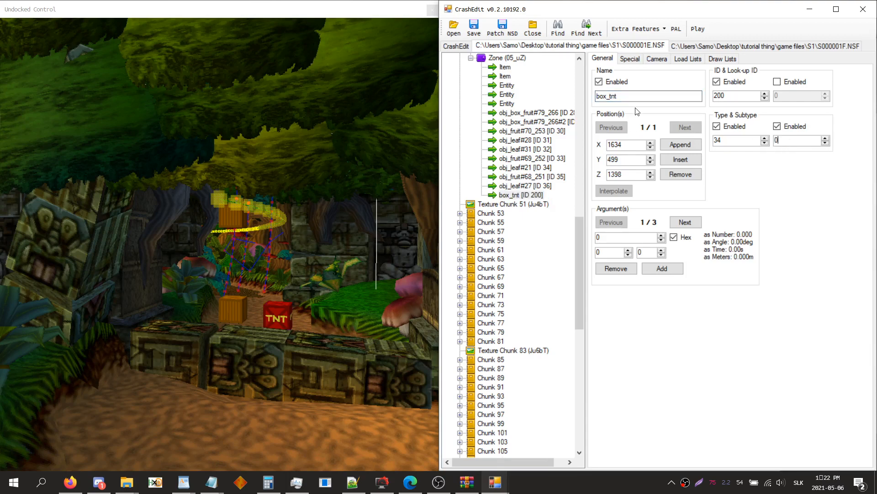
- In S000001F.NSF, go through the TNT box entity's arguments to the fifth and inspect its value in hex and decimal
click(726, 47)
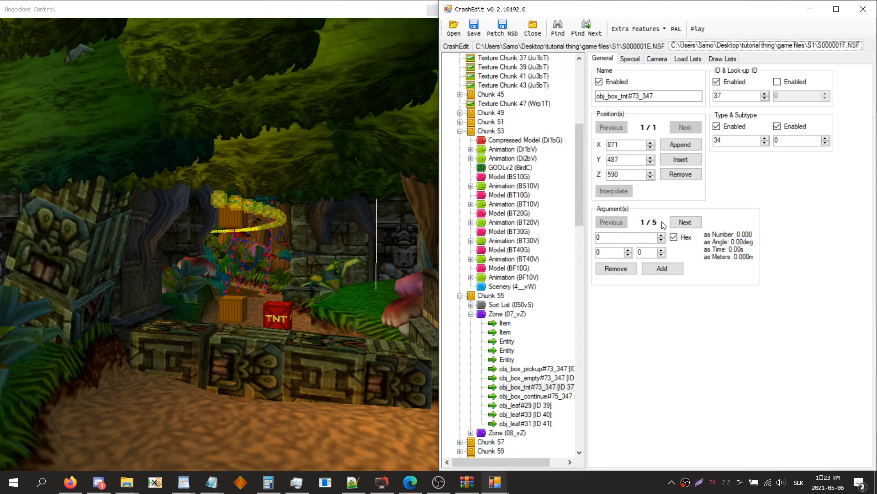
click(682, 226)
click(681, 226)
click(681, 225)
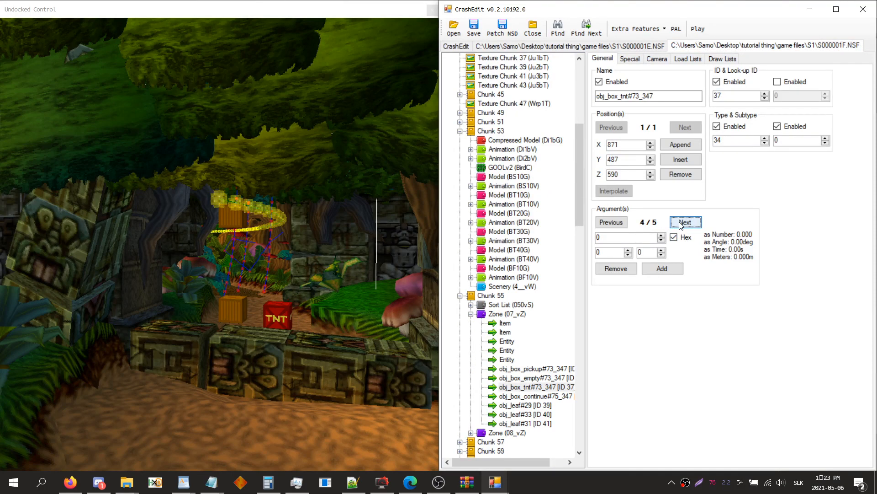
click(681, 225)
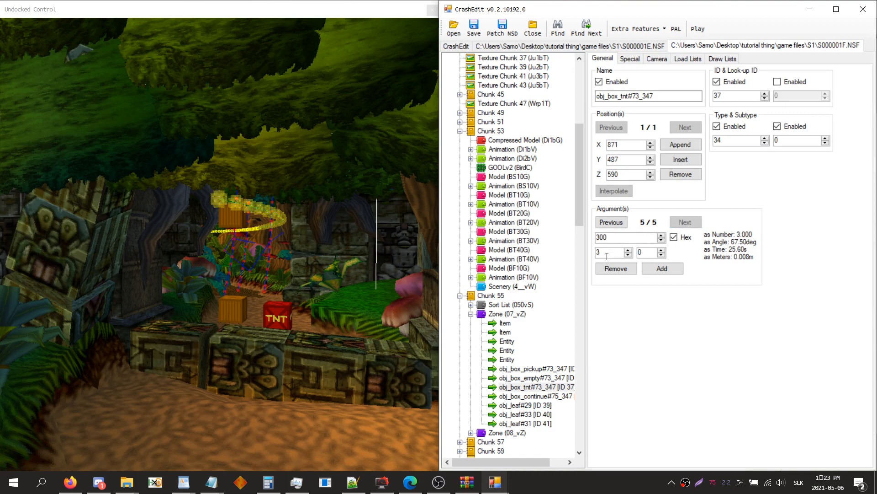
drag(608, 256, 589, 253)
click(674, 237)
drag(646, 255, 631, 256)
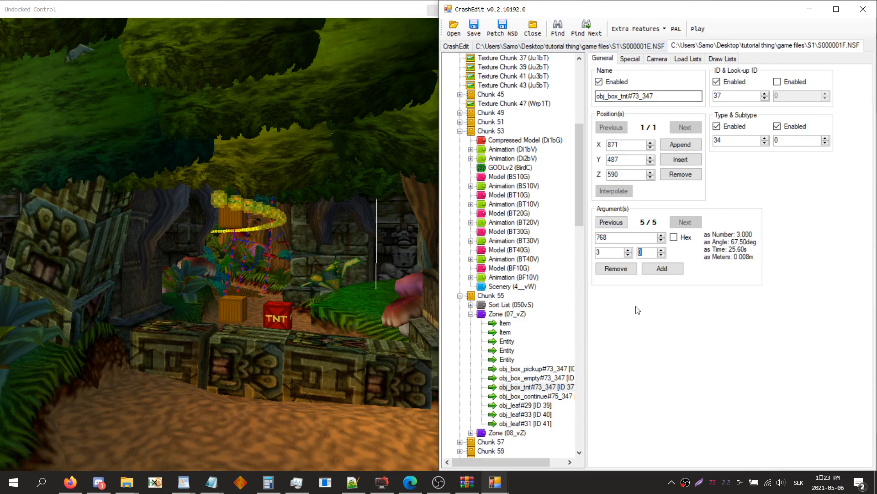
click(619, 254)
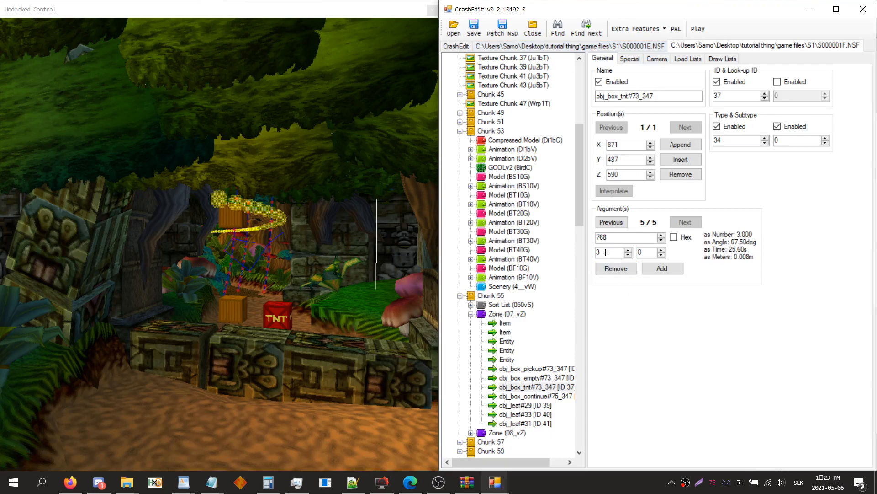
click(681, 238)
- In S000001E.NSF, add two arguments to box_tnt and set the fifth argument to hex 300, with 3 and 0 as its parts
click(649, 47)
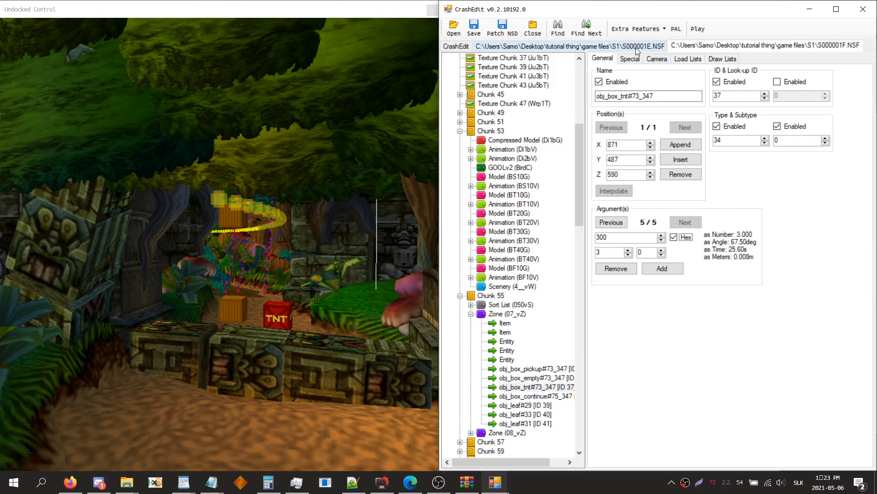
click(659, 270)
click(660, 269)
click(680, 221)
click(680, 221)
click(680, 221)
click(680, 221)
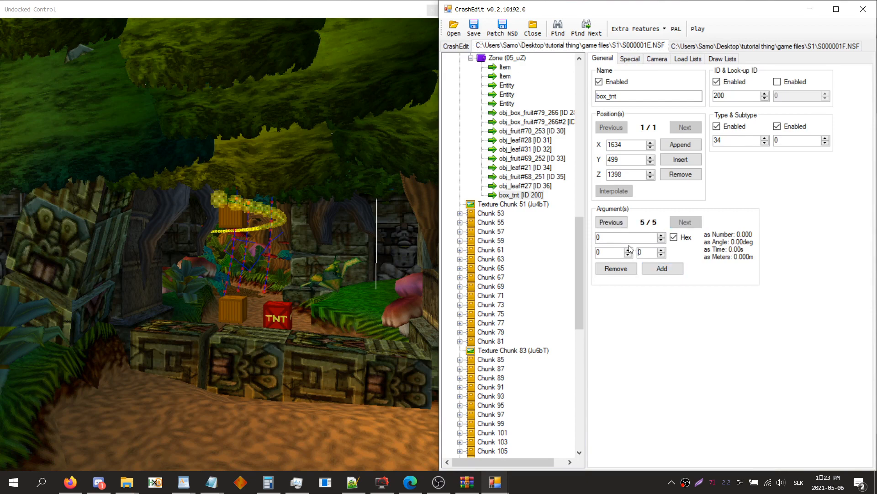
key(Return)
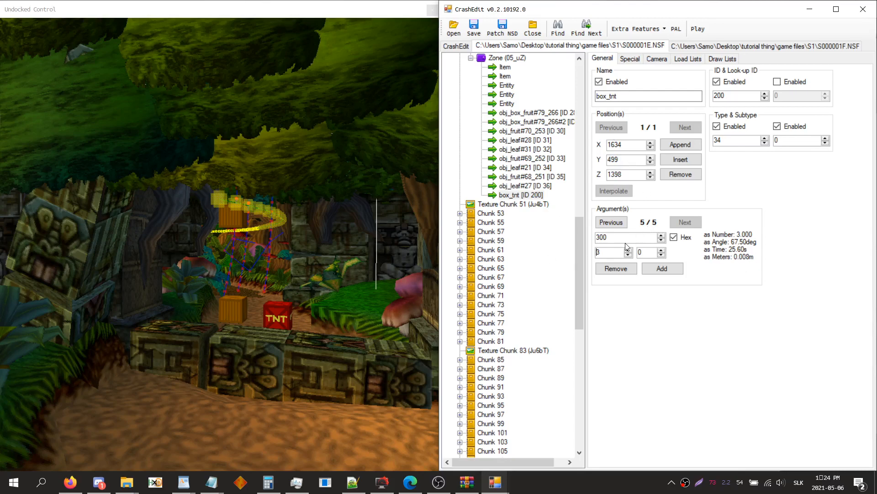
- Search S000001E.NSF for the TNT box animations and look through the matches from BT10V to BT40V
click(501, 59)
click(565, 28)
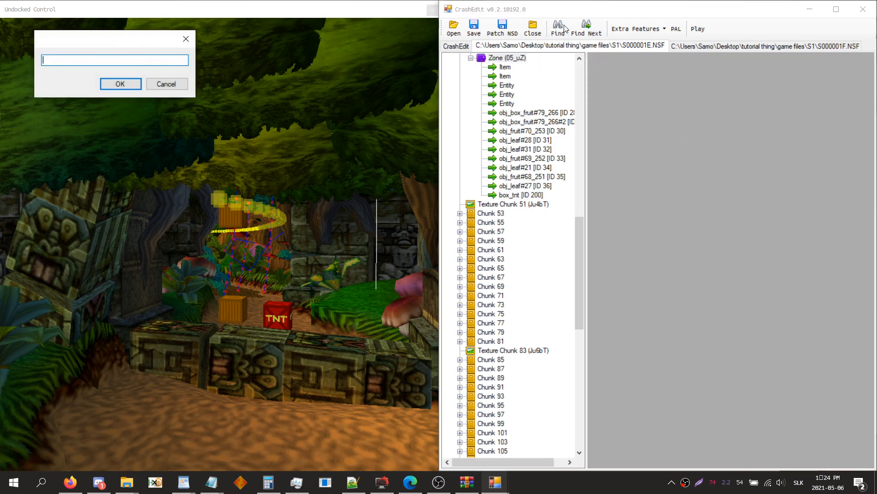
text(n (n)
key(Return)
key(Return)
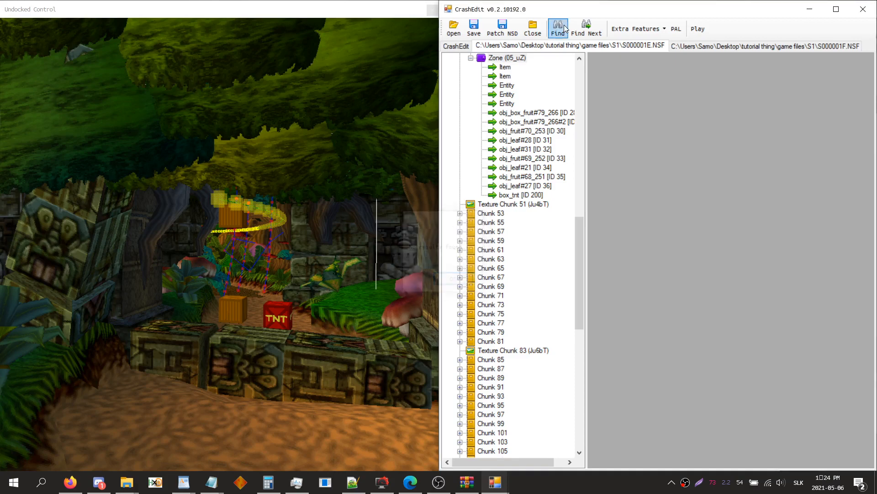
click(565, 29)
text(n (b)
key(Return)
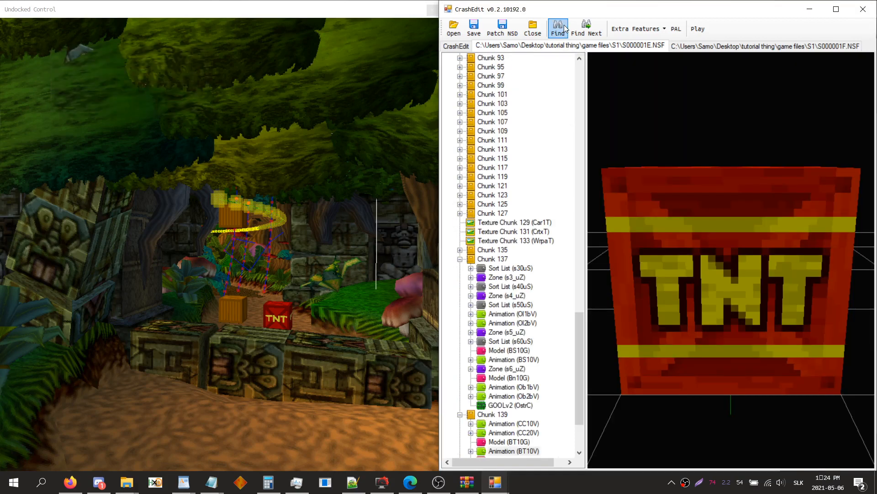
click(585, 30)
click(585, 30)
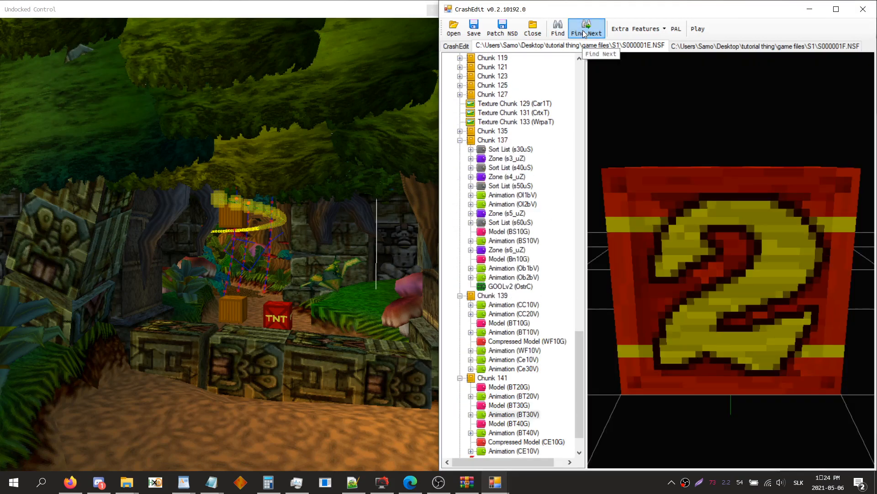
click(585, 31)
click(585, 30)
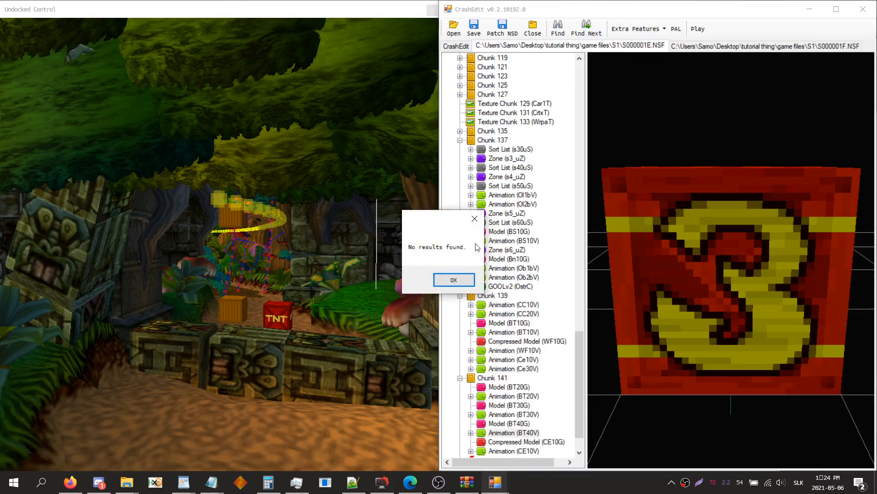
click(460, 277)
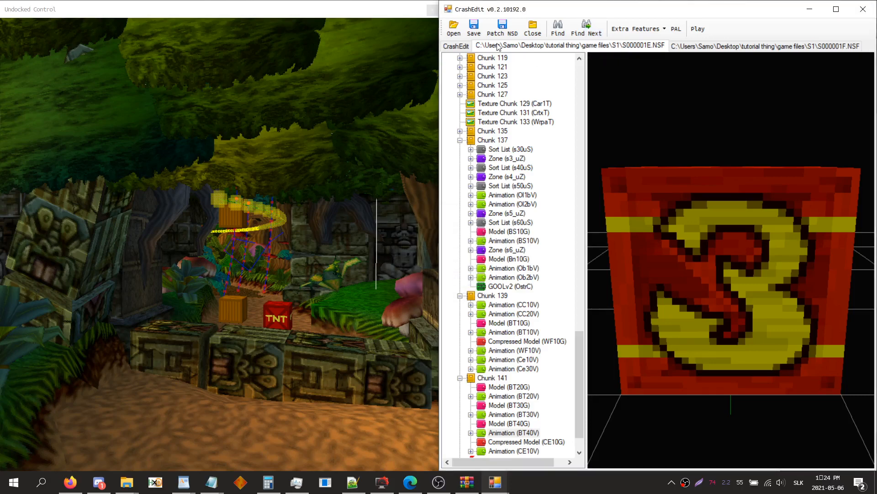
- Save S000001E.NSF over the existing file and launch the game
click(478, 34)
key(Return)
click(479, 34)
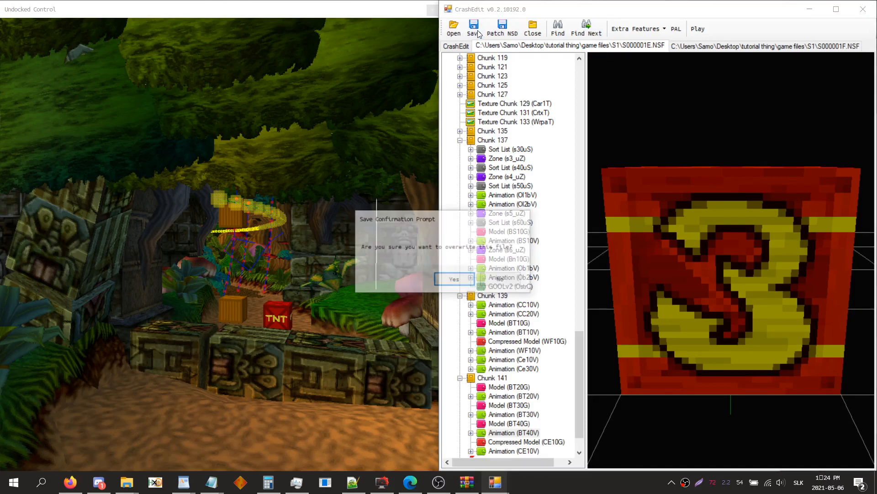
key(Return)
click(699, 29)
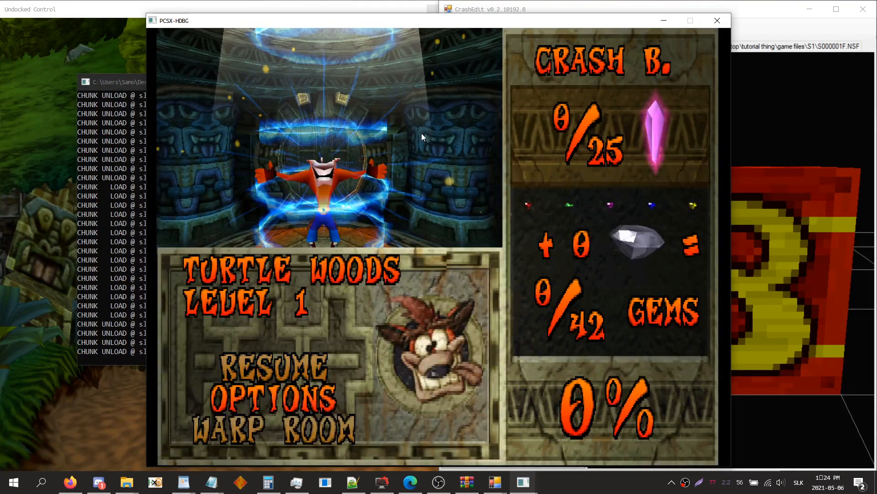
- Pause Turtle Woods, lower the music volume to 4% in the game's sound options, and resume play
key(Return)
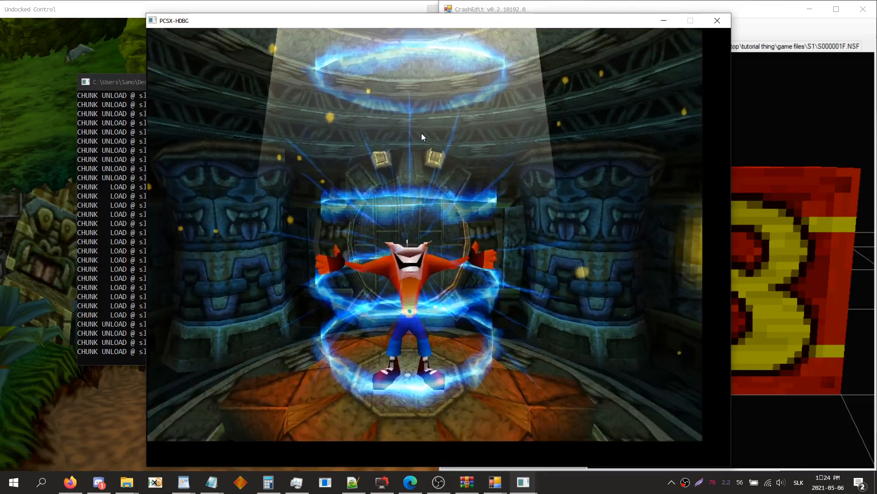
key(Return)
key(Down)
key(x)
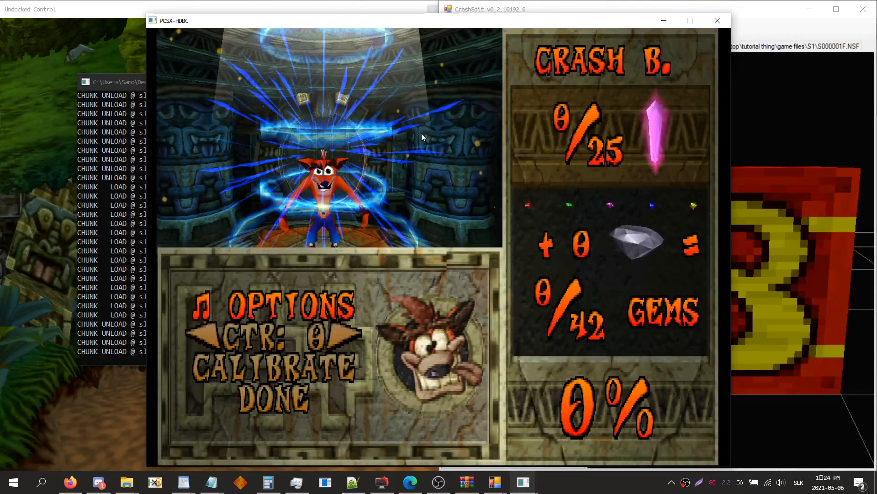
key(x)
key(Down)
key(Left)
key(Left)
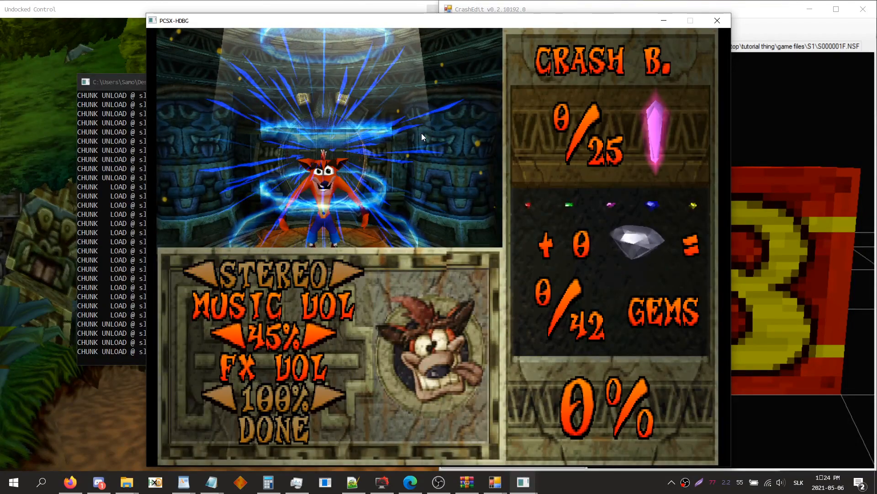
key(Down)
key(Down)
key(x)
key(x)
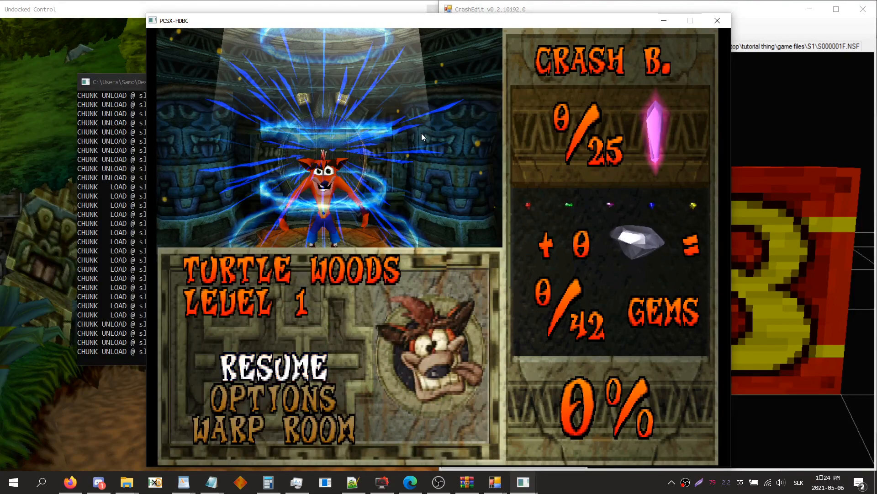
- Run Crash through the start of Turtle Woods to the clearing in front of the TNT box
key(Up)
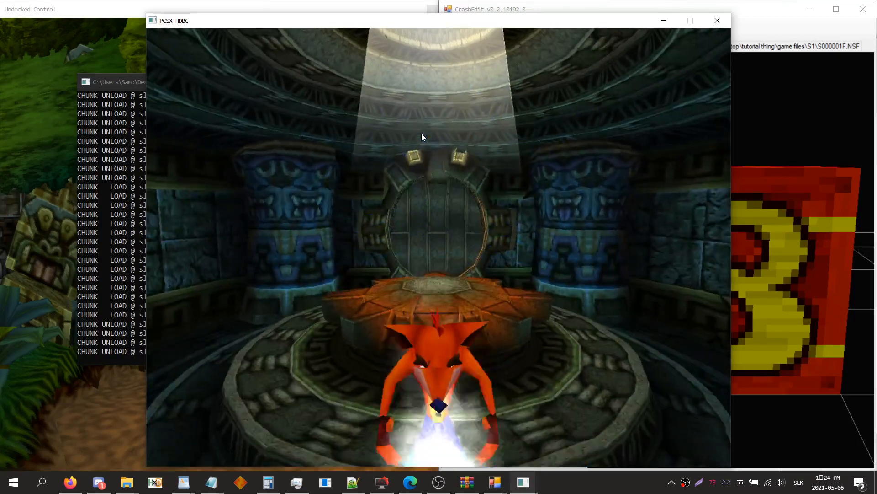
key(x)
key(Up)
key(z)
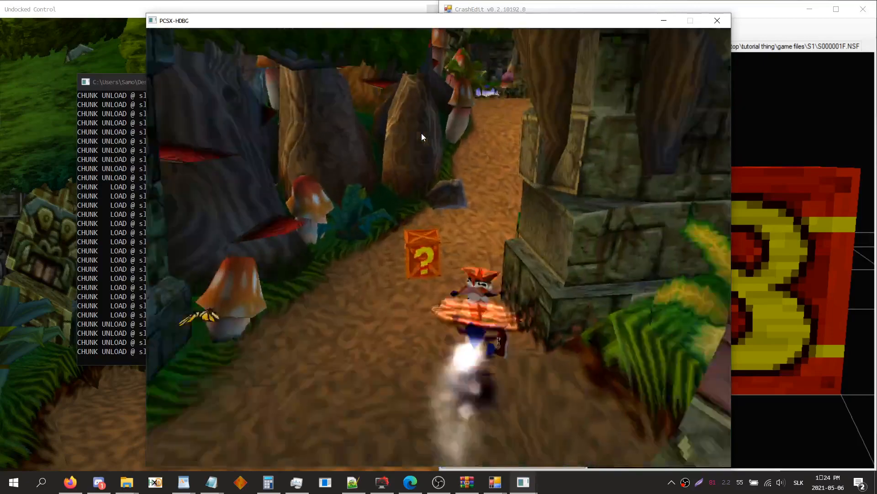
key(z)
key(Up)
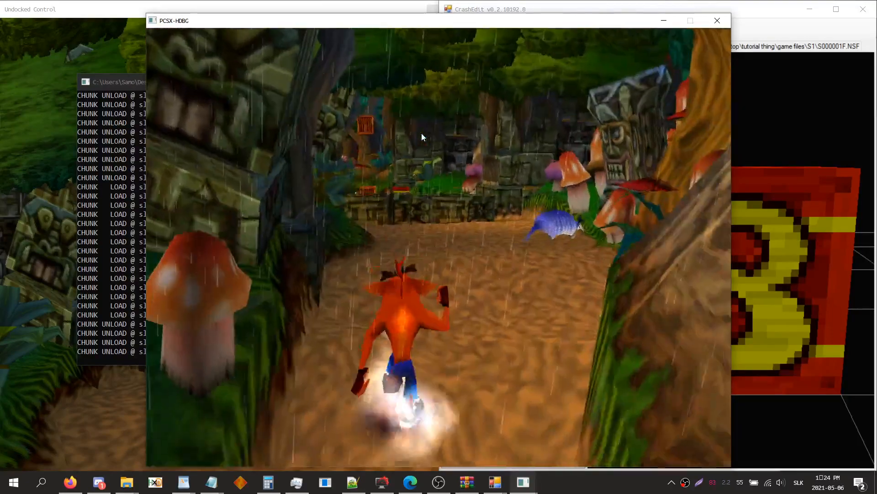
key(Right)
key(x)
key(z)
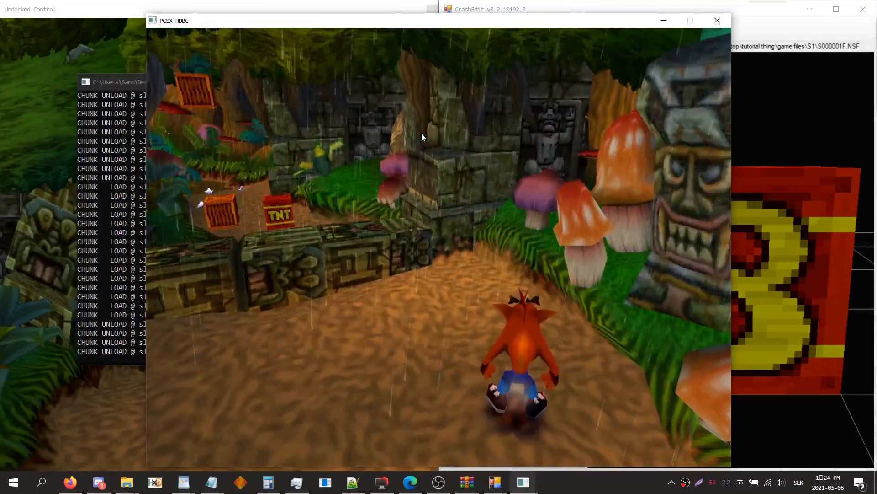
- Set the FX volume to 0% in the paused game's sound options and return to the level
key(Down)
key(x)
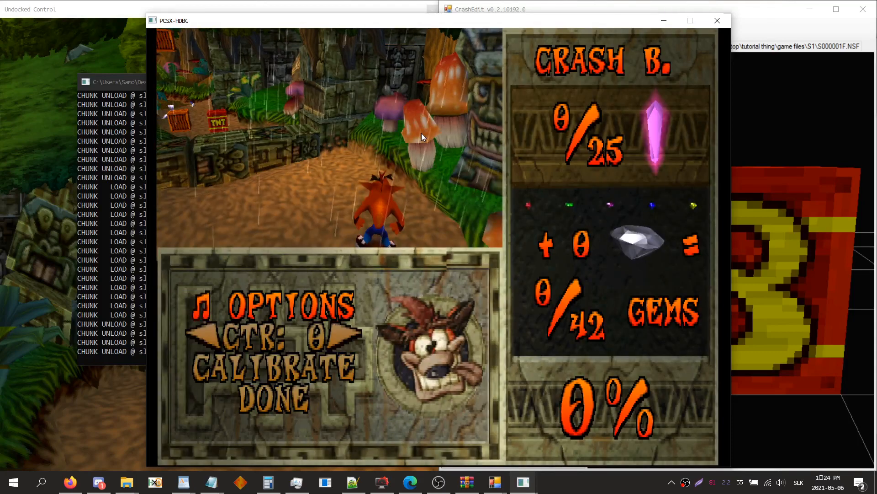
key(x)
key(Down)
key(Down)
key(Left)
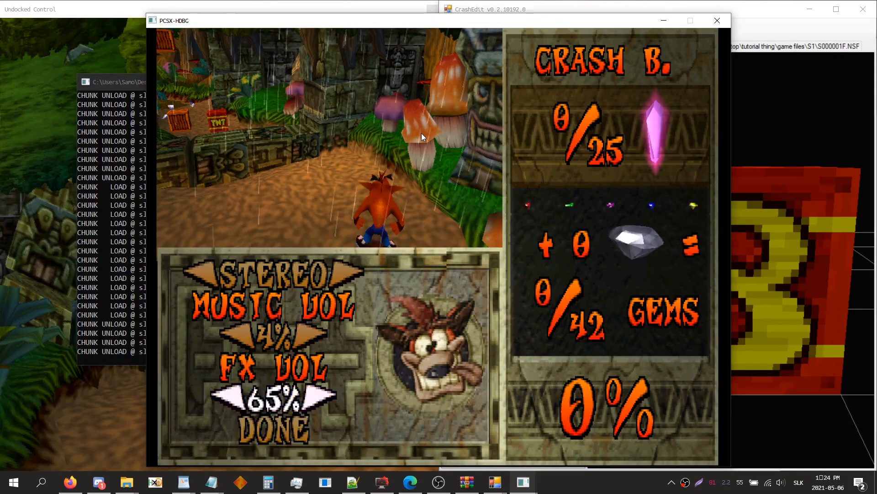
key(Left)
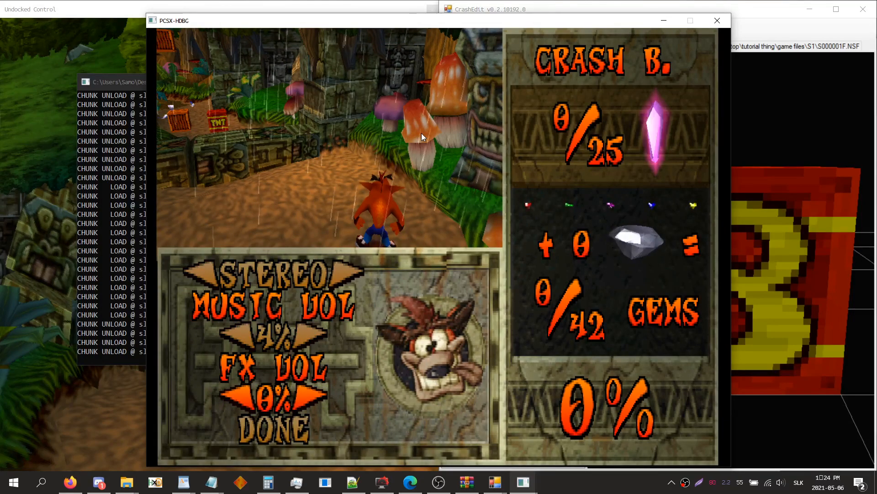
key(Return)
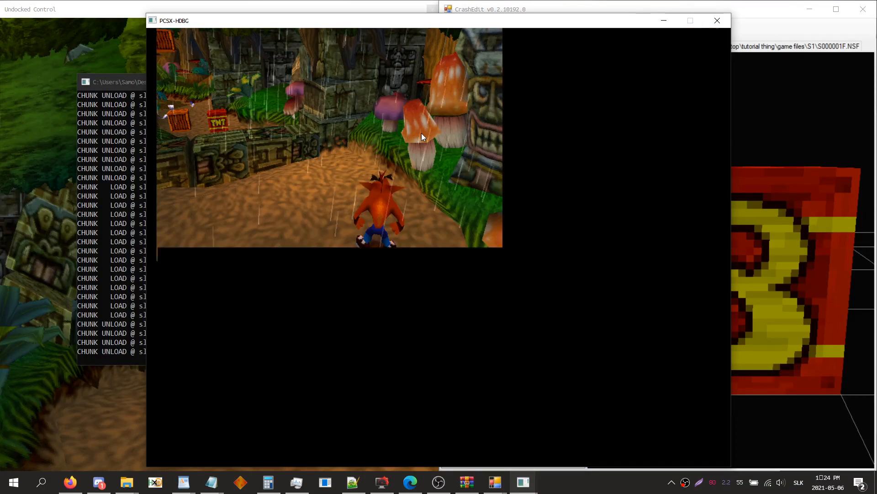
- Move Crash to the stone blocks to test the TNT box in the level, and pause the game
key(Left)
key(x)
key(Up)
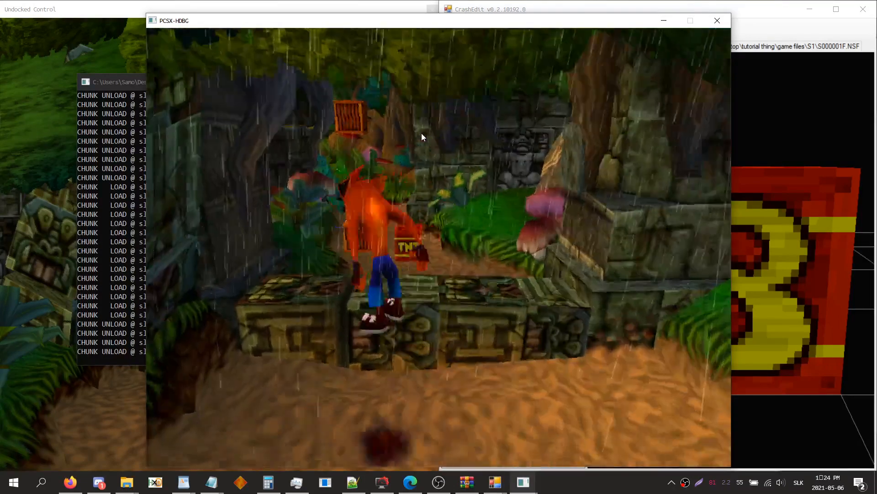
key(Up)
key(x)
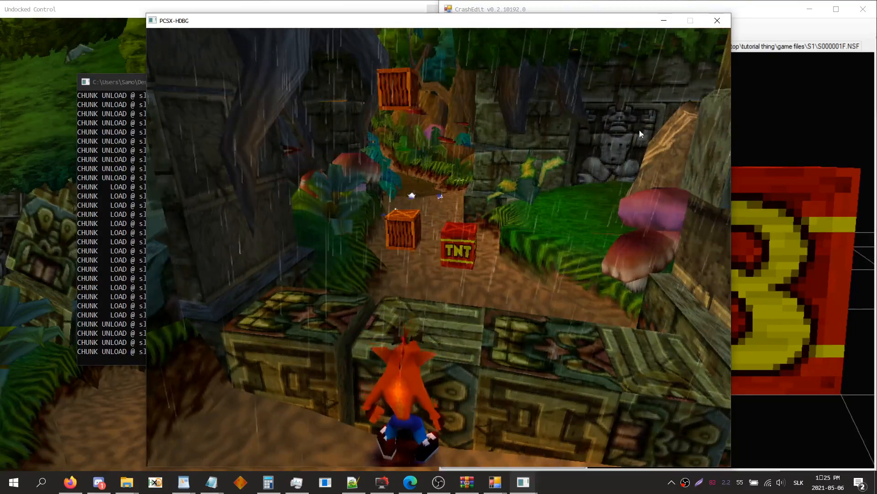
click(804, 139)
click(369, 147)
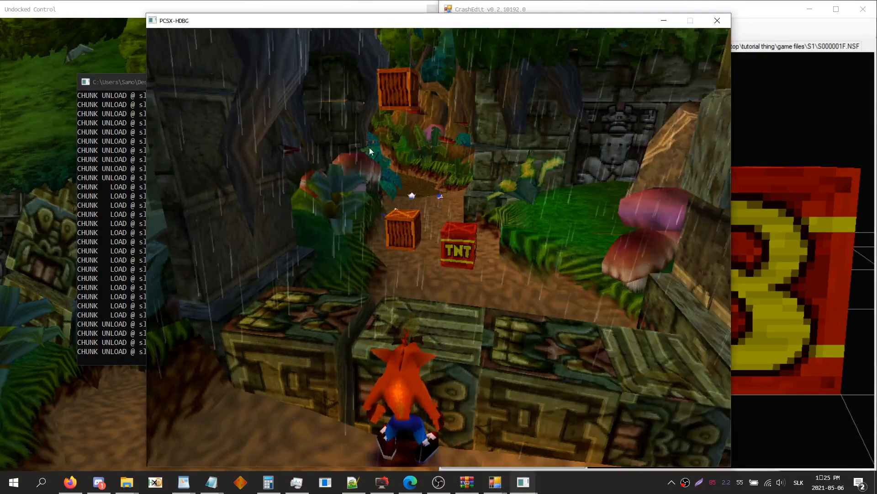
key(Return)
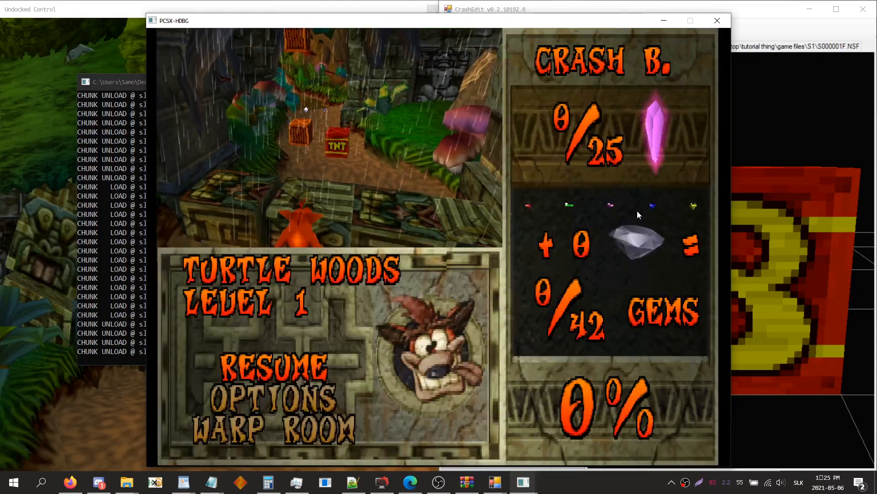
- Close the running game and search S000001E.NSF for 05 to return to zone 05_uZ
click(718, 21)
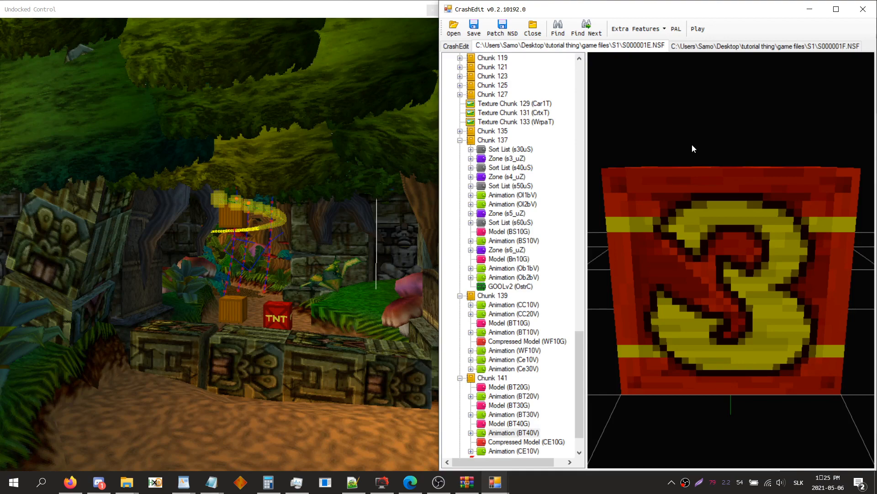
click(554, 30)
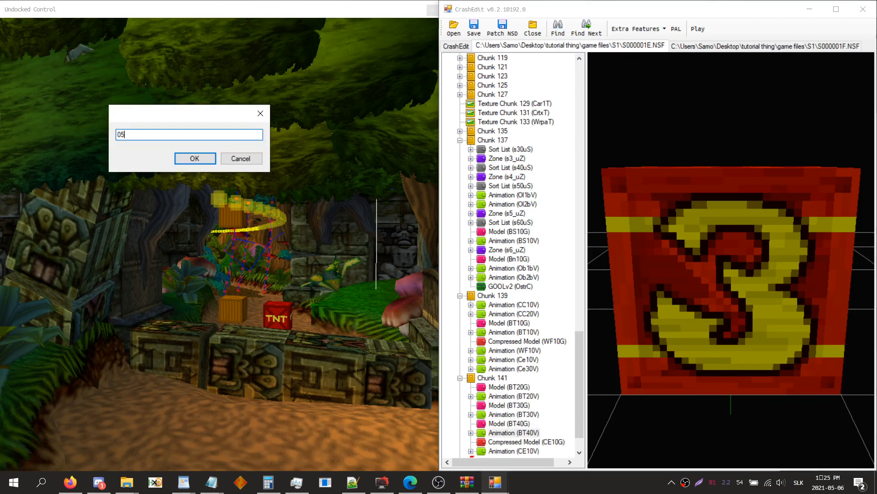
key(Return)
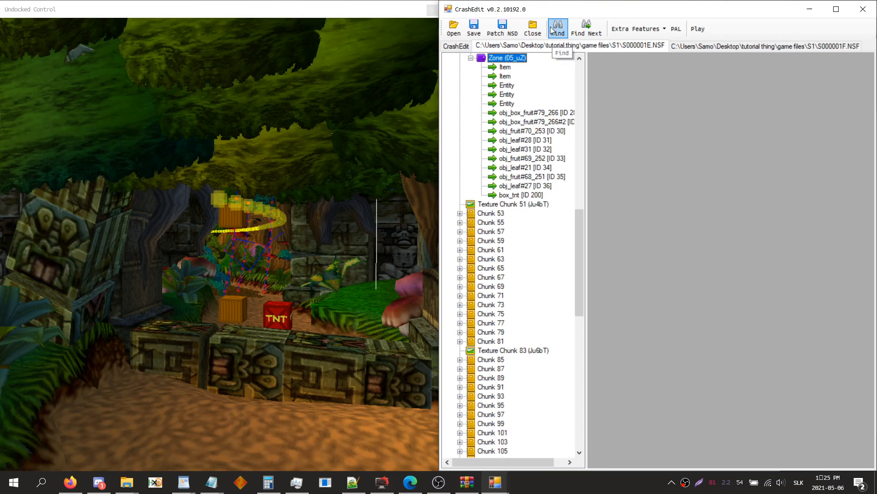
- Inspect the load lists and draw lists of the first camera entity in zone 05_uZ
click(506, 87)
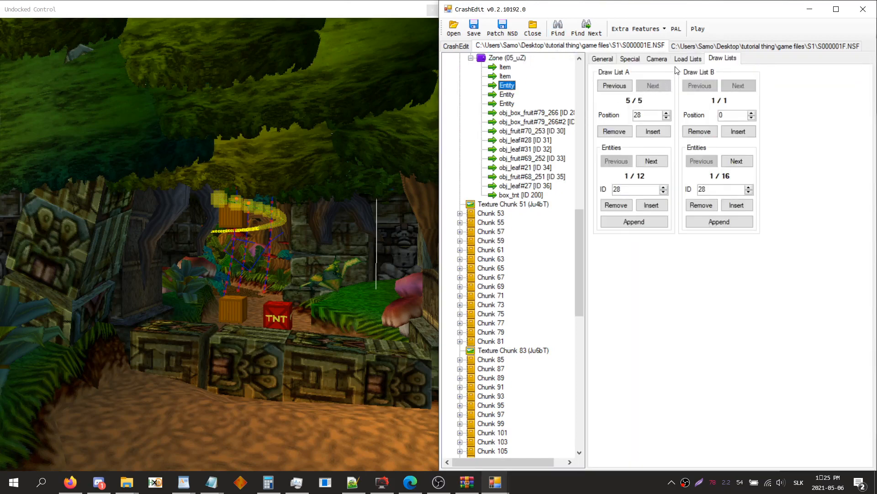
click(688, 59)
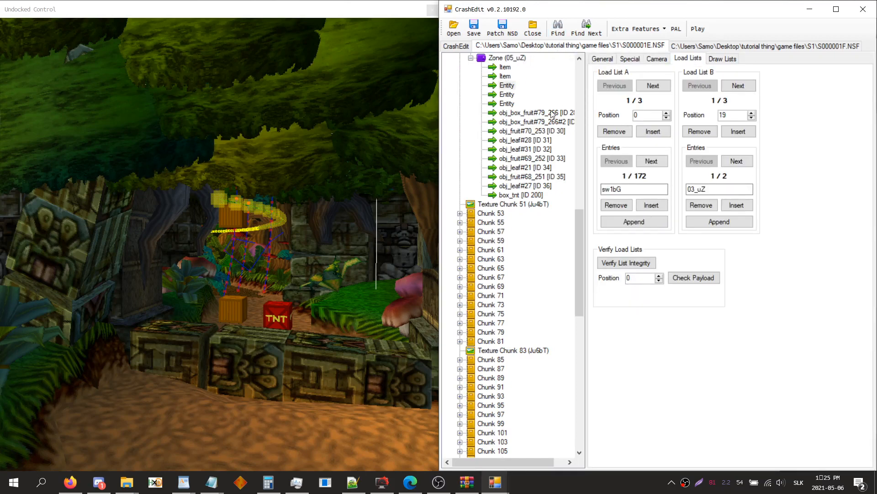
click(723, 58)
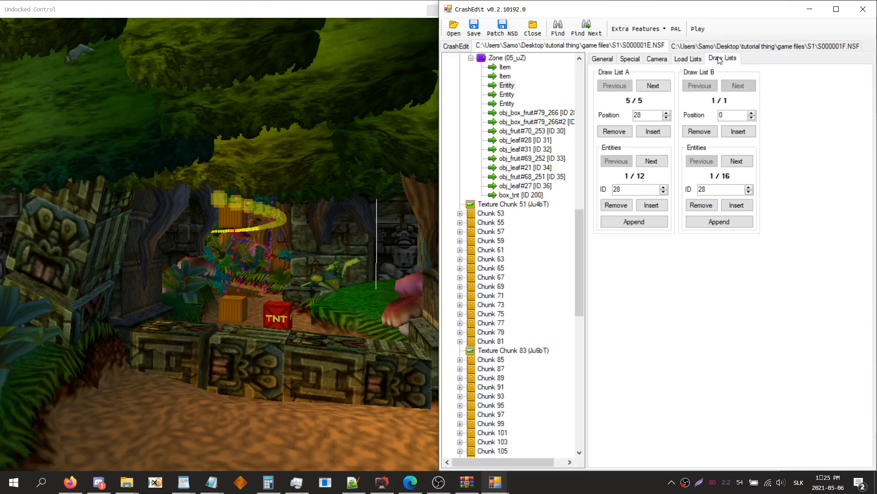
click(687, 60)
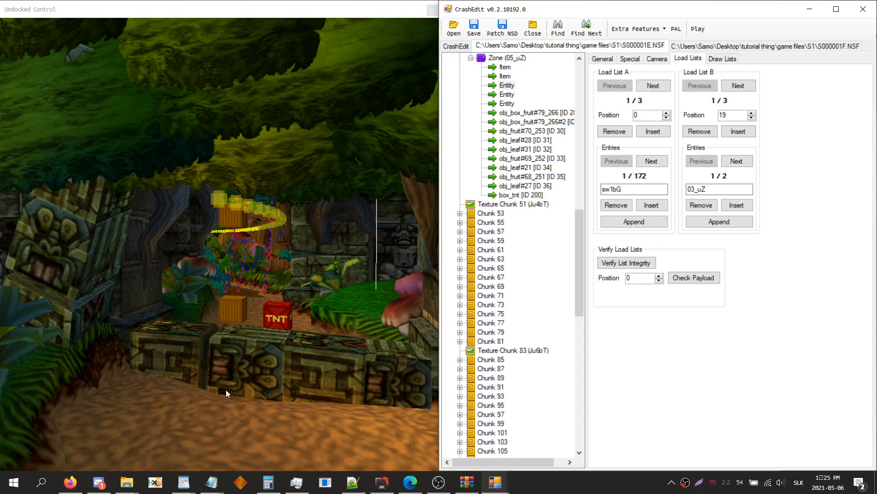
- Launch the game in PCSX-HDBG from the edited level files
click(535, 76)
click(701, 34)
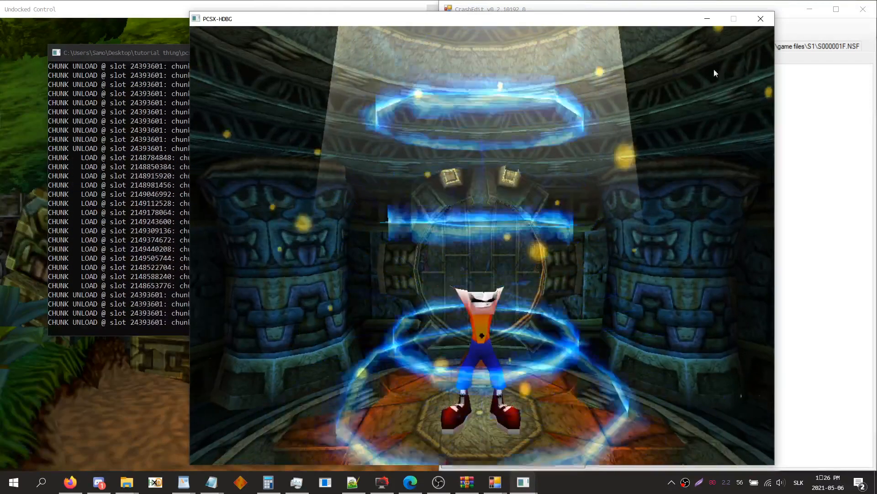
click(825, 99)
click(242, 213)
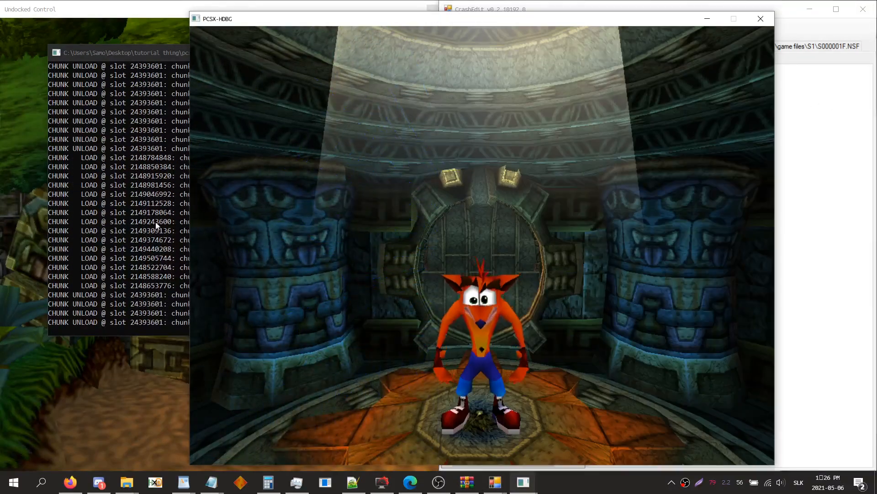
- Look through the chunk load and unload log in the PCSX-HDBG console
click(159, 222)
scroll(182, 208, up, 10)
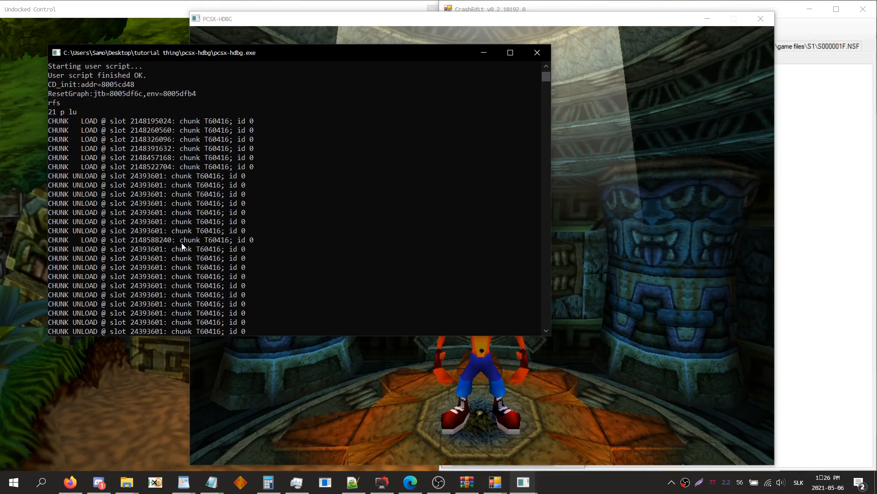
scroll(182, 243, down, 15)
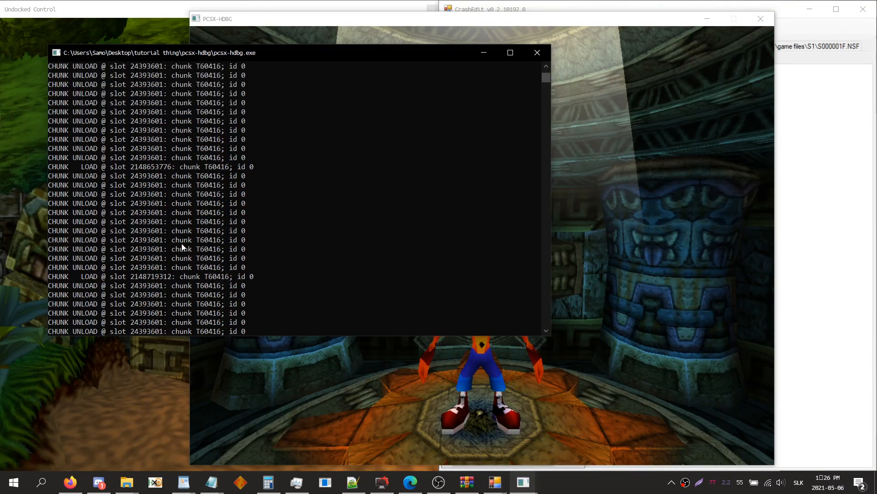
scroll(206, 226, down, 5)
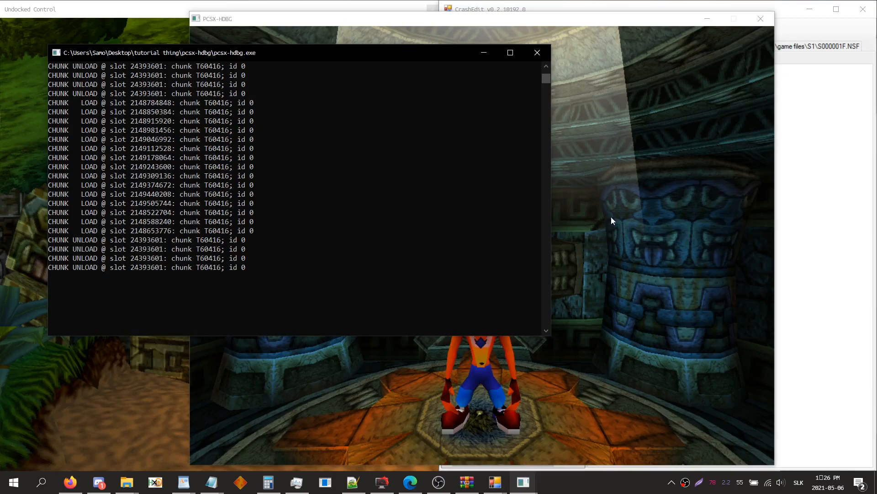
- Run Crash to the TNT box, jump on it to set it off, return to the stone blocks and close the game
click(672, 216)
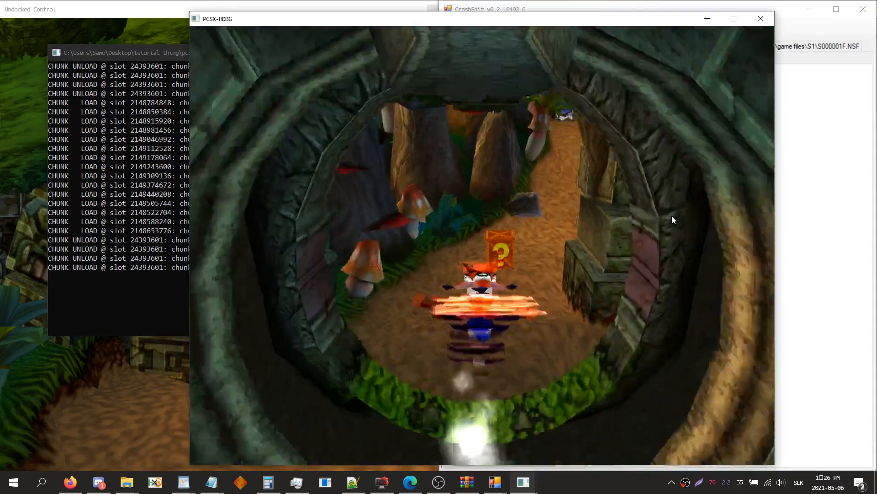
key(Up)
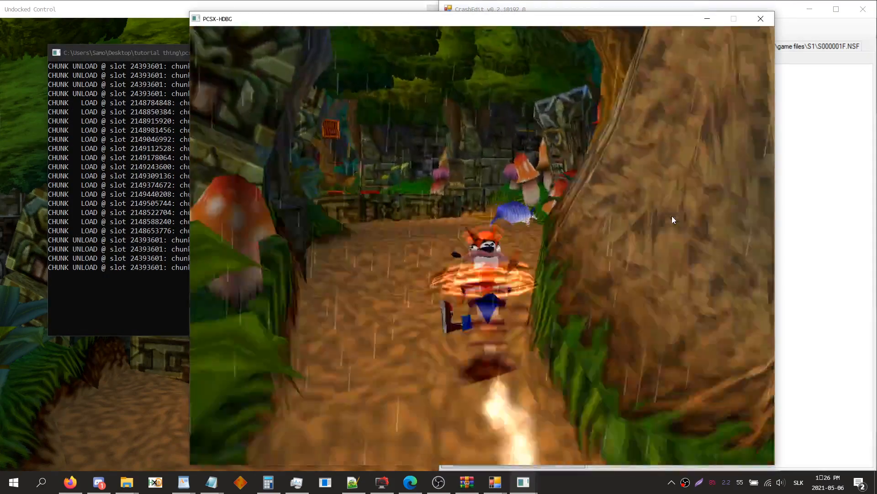
key(Up)
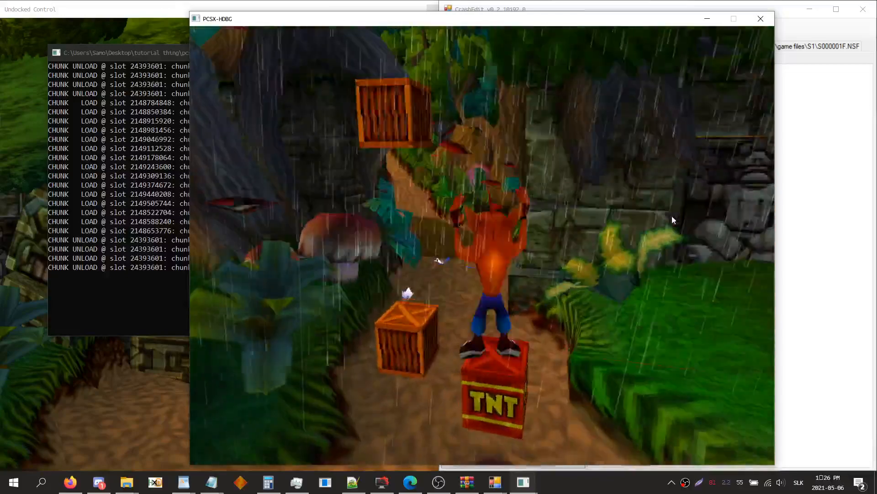
key(x)
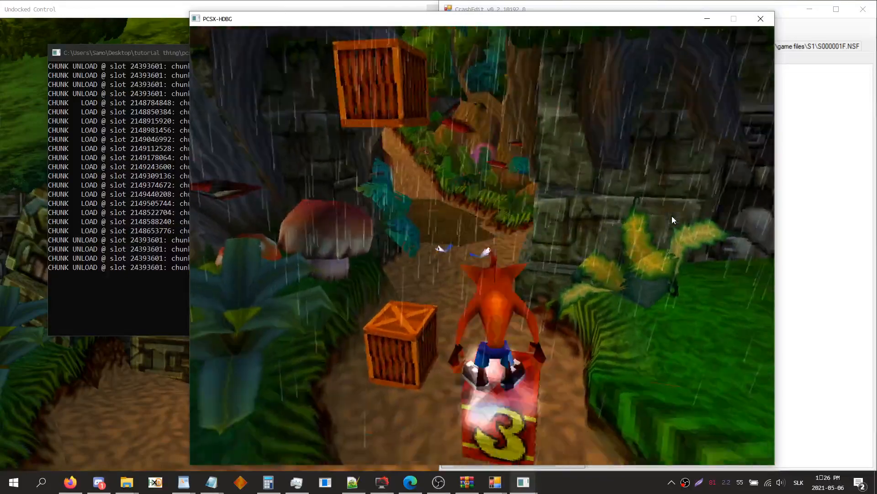
key(Down)
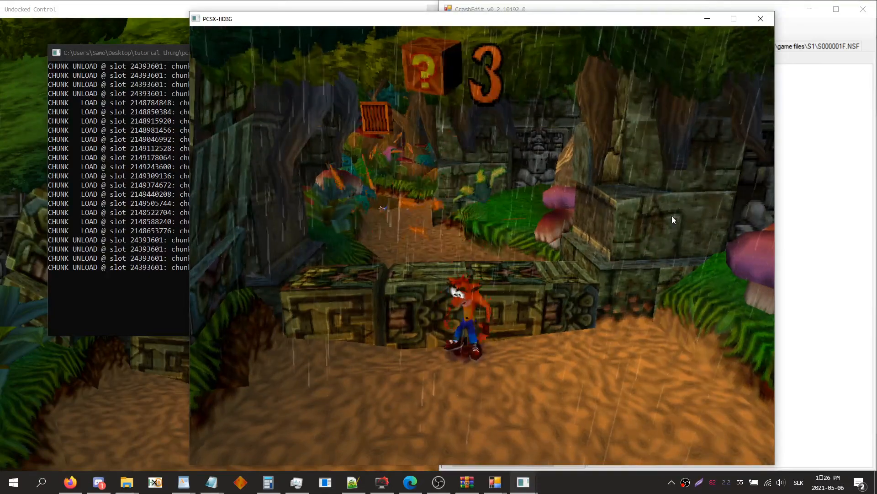
key(Up)
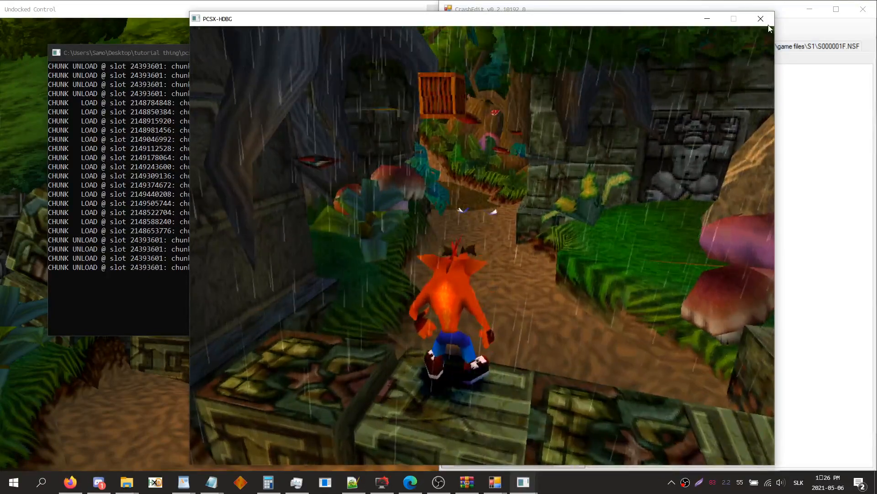
click(760, 19)
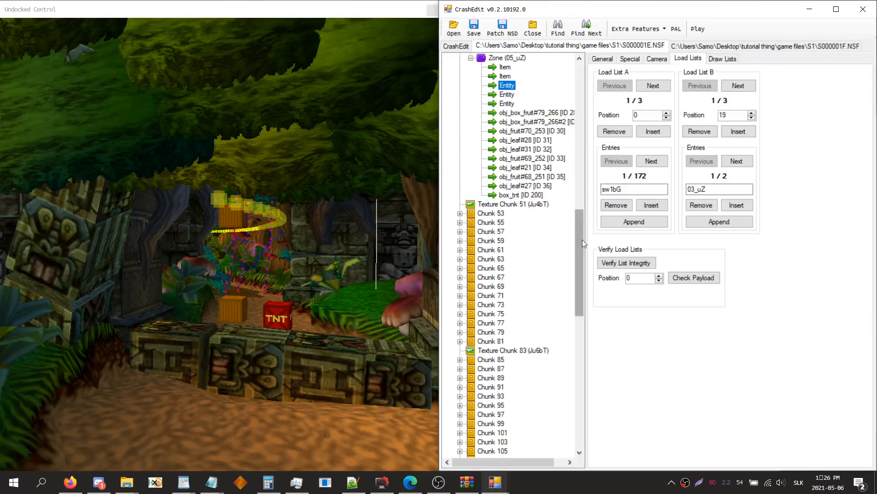
- Show the commands available for the root NSF File, including Fix Nitro Detonators and Fix Box Count
drag(579, 239, 579, 94)
right_click(479, 62)
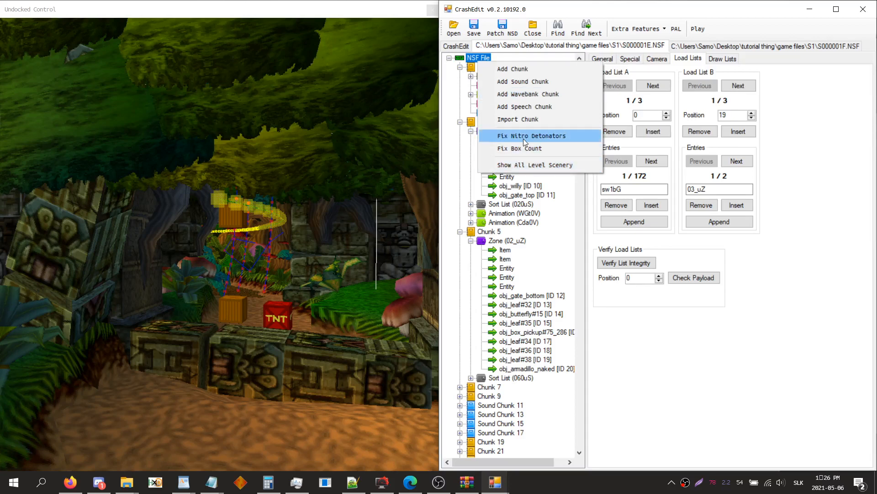
- Display the zone's collision in the undocked 3D viewer and switch it between solid and wireframe, leaving it in wireframe
drag(327, 173, 305, 222)
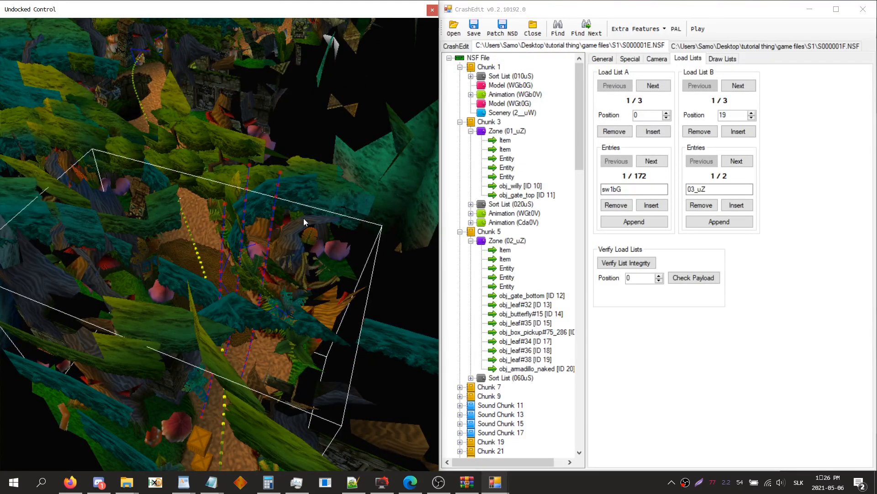
drag(303, 218, 330, 117)
key(x)
key(c)
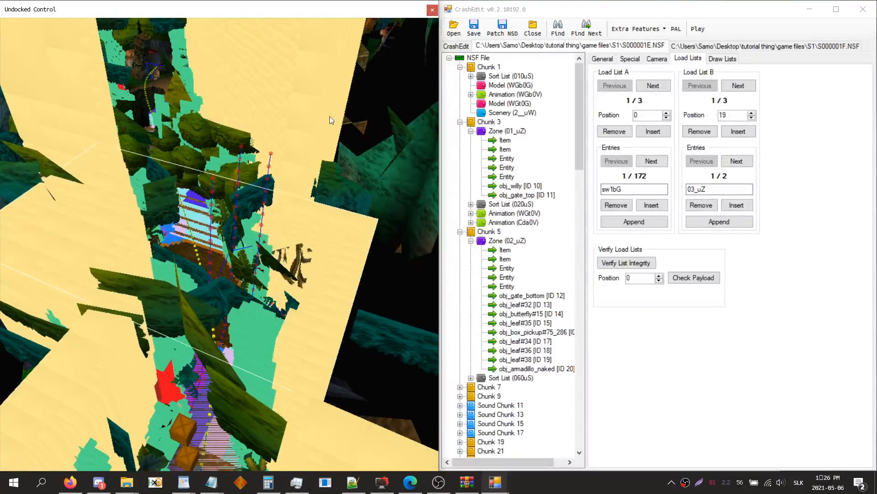
key(c)
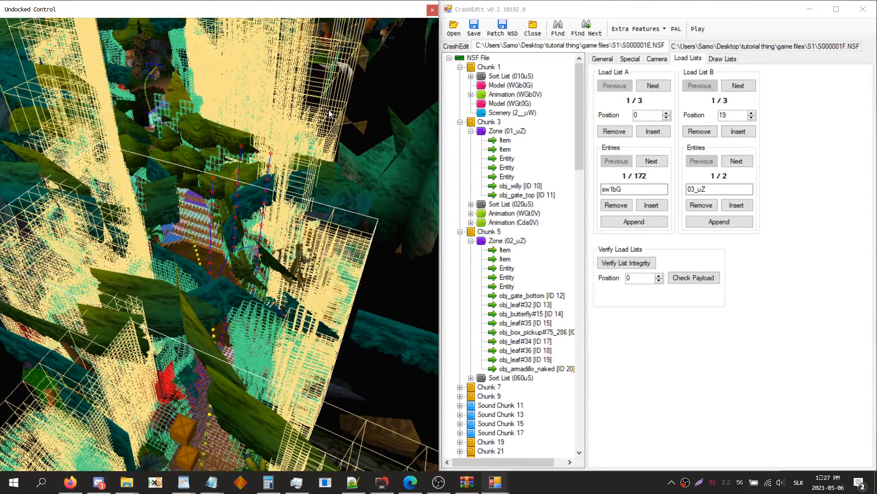
key(c)
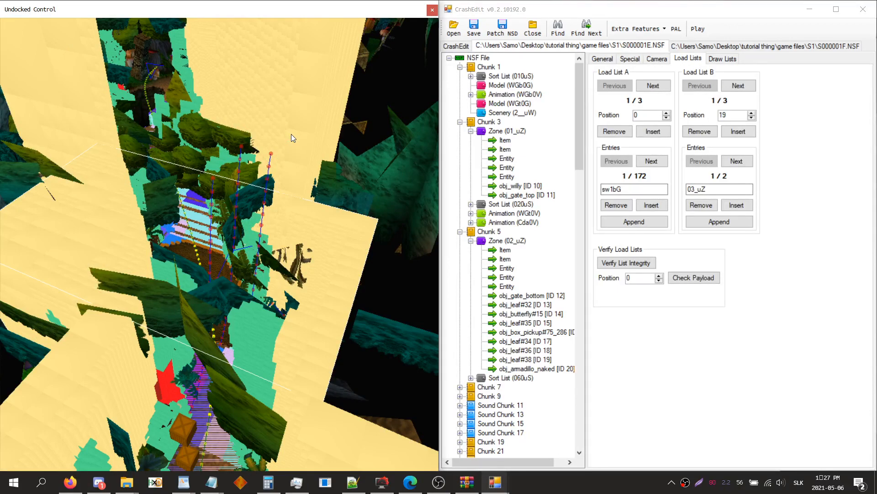
key(c)
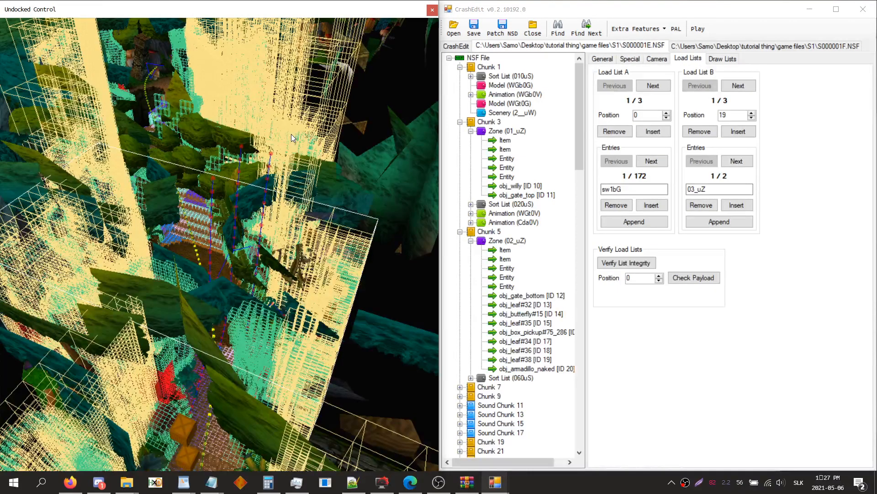
key(c)
key(c)
key(c)
key(c)
- Check the colour-coded list of collision node types, close it, and view the wireframe collision around the boxes
drag(217, 223, 259, 183)
key(v)
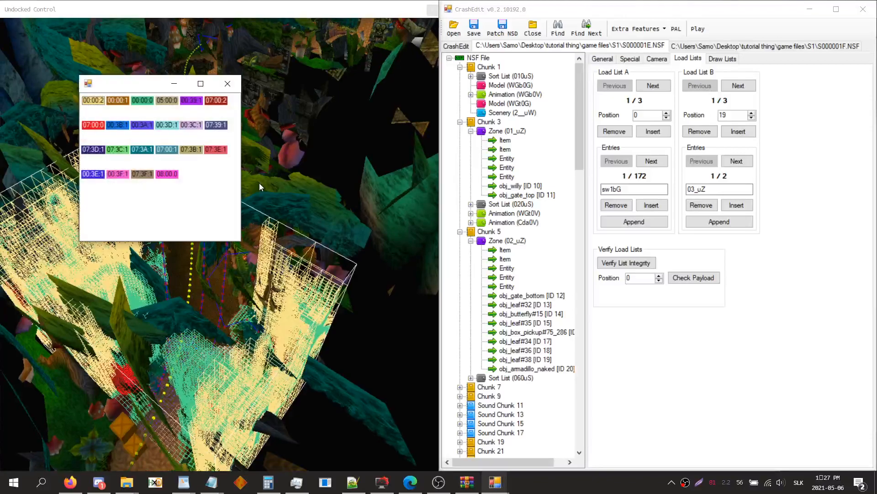
click(225, 87)
drag(306, 183, 314, 179)
drag(317, 224, 317, 215)
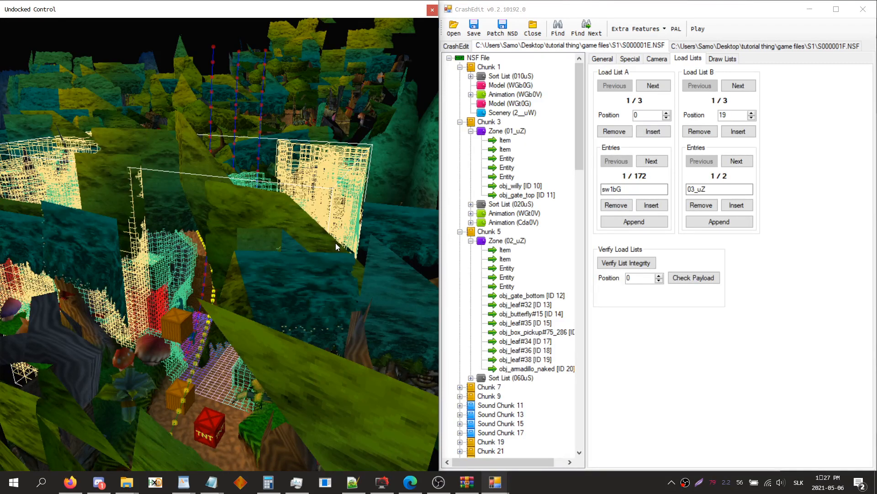
- Start making an NTSC-U/C BIN with the game files folder inside tutorial thing as the source
click(645, 28)
click(654, 30)
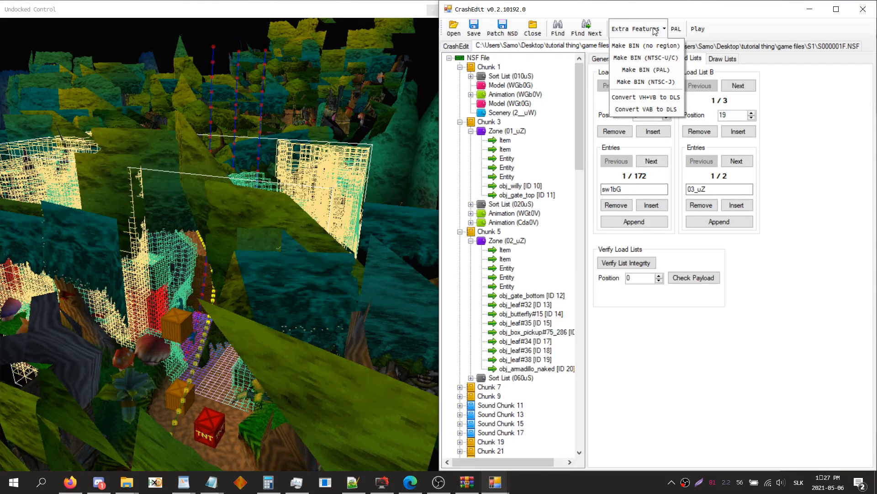
click(651, 55)
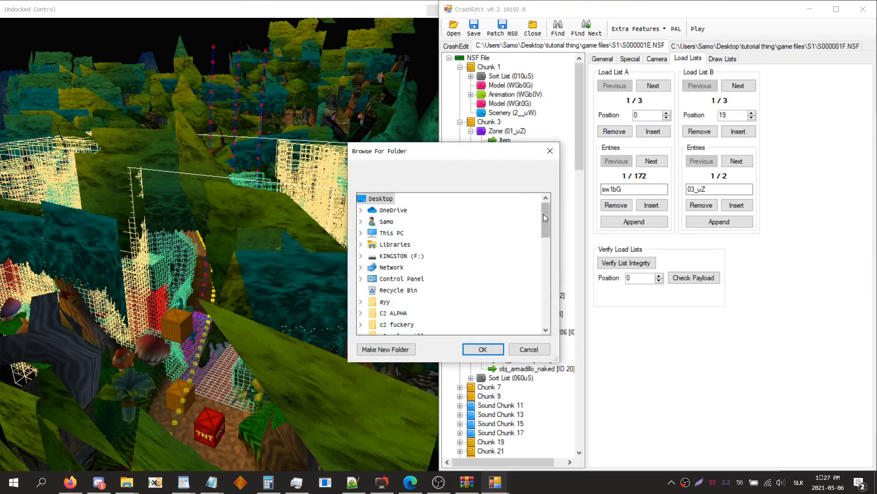
drag(544, 214, 545, 293)
double_click(387, 268)
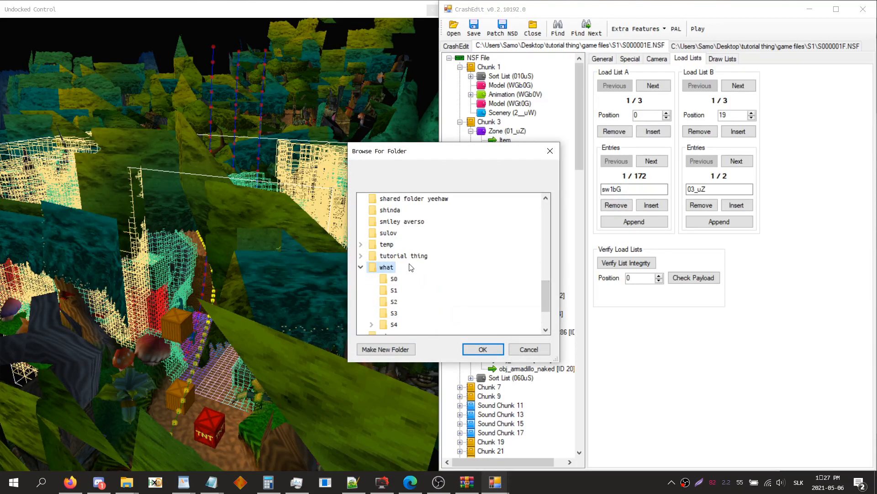
click(409, 256)
click(415, 291)
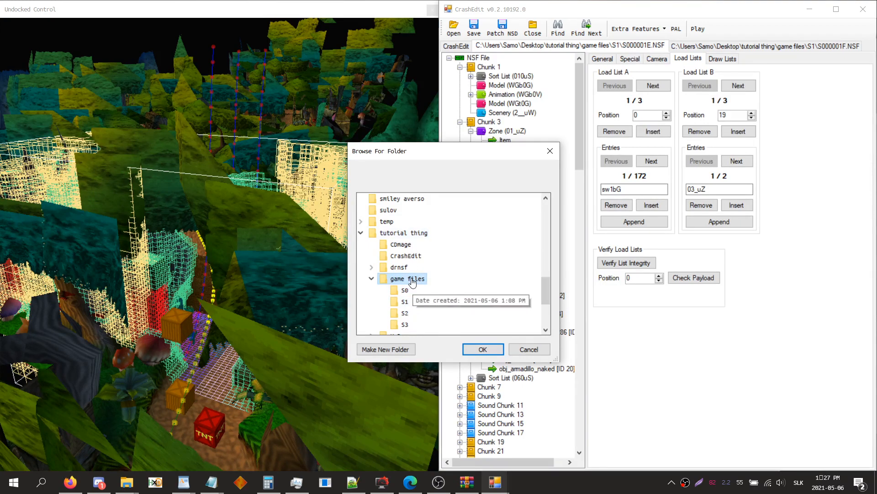
click(483, 347)
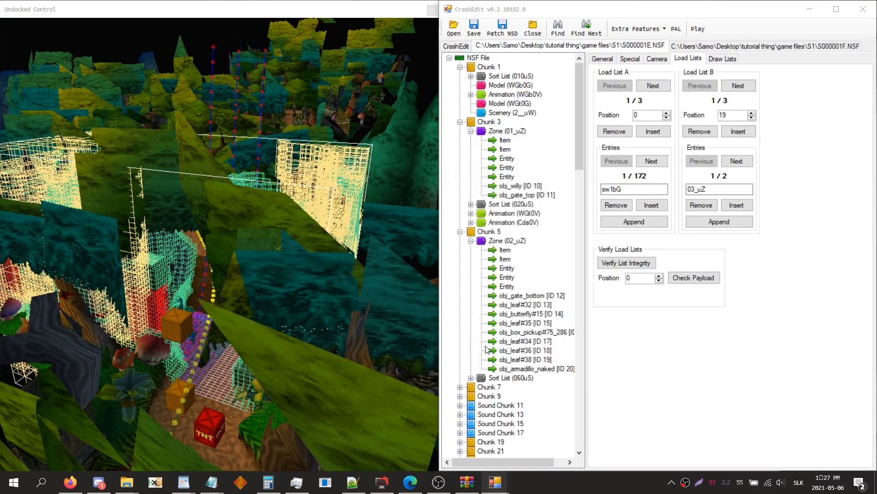
- Save the disc image as test in the _TEST BUILDS folder
scroll(483, 221, up, 3)
click(495, 121)
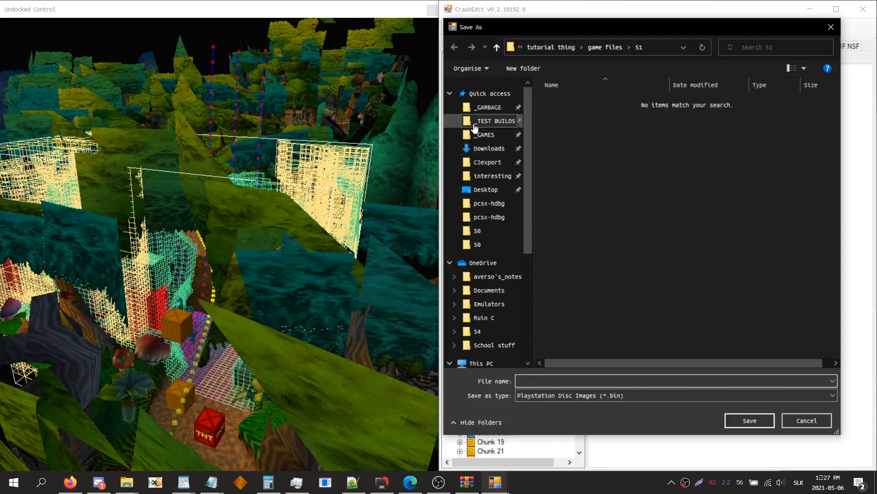
click(593, 380)
text(test)
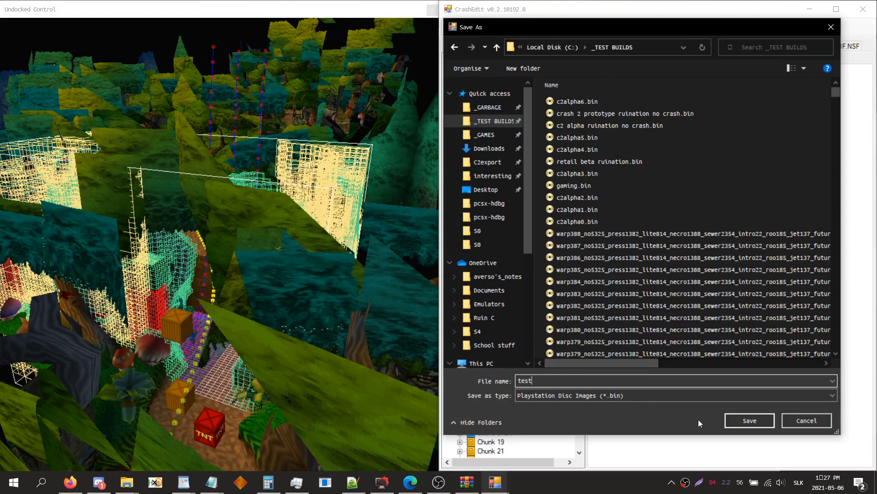
click(764, 416)
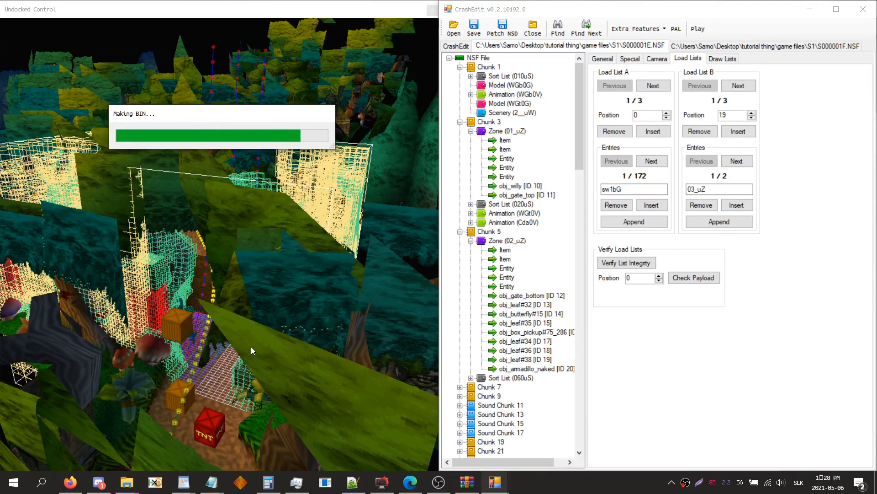
- Dismiss the BIN completion message and bring the pcsx-hdbg folder window in File Explorer over the editor
mouse_move(137, 486)
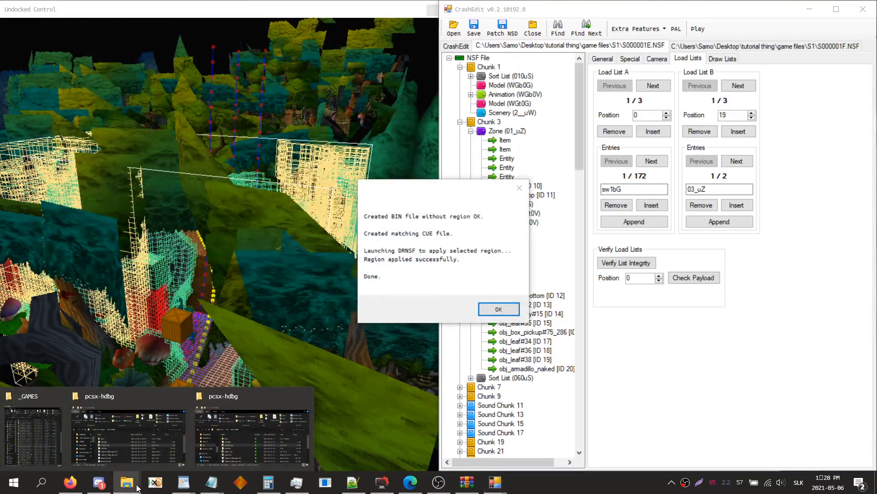
click(507, 307)
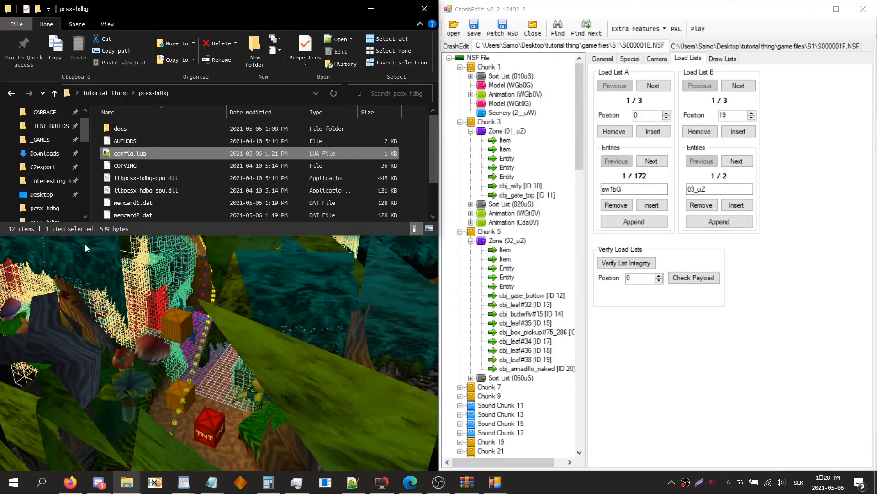
drag(231, 9, 875, 9)
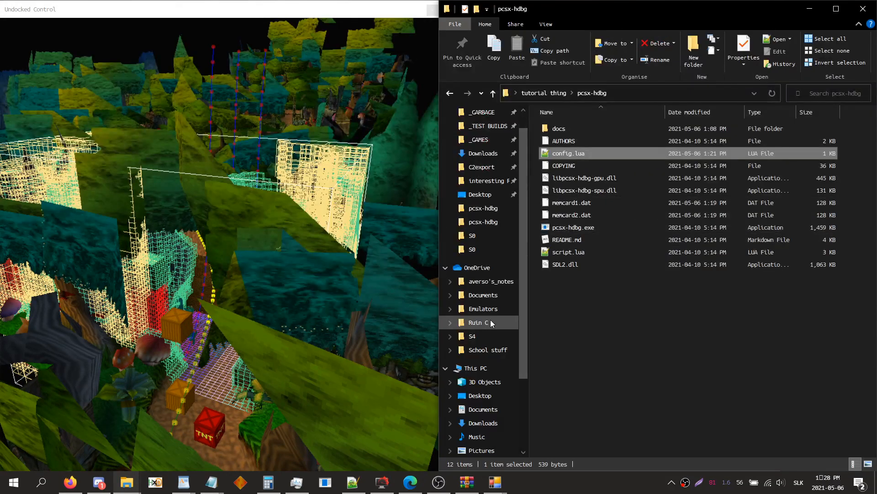
- Look over the emulator folders in OneDrive's Emulators folder, open the Xebra folder, and close the File Explorer window
click(489, 309)
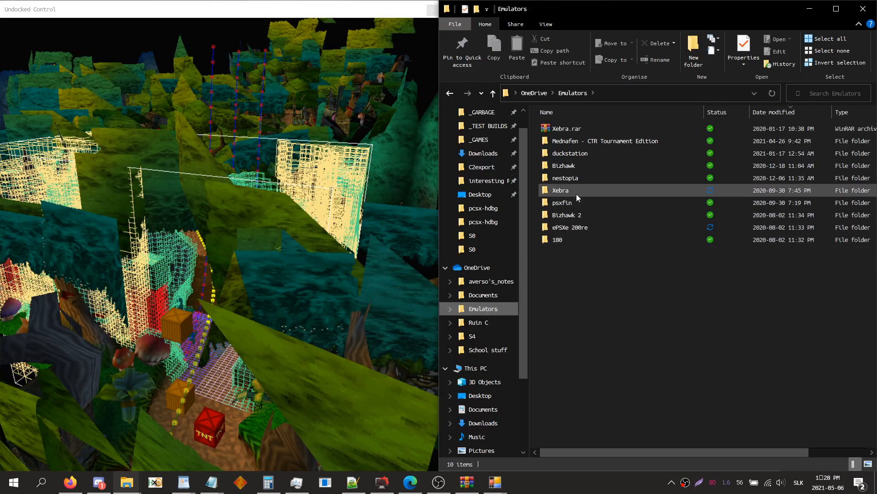
click(582, 228)
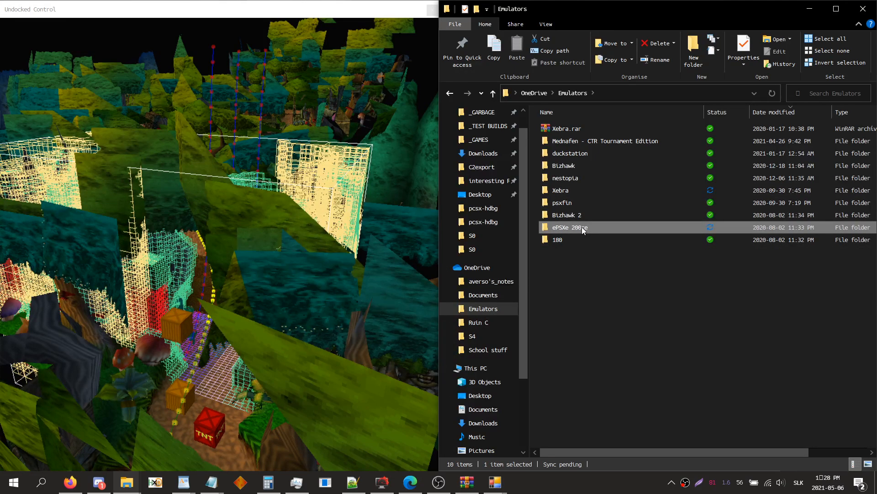
click(583, 215)
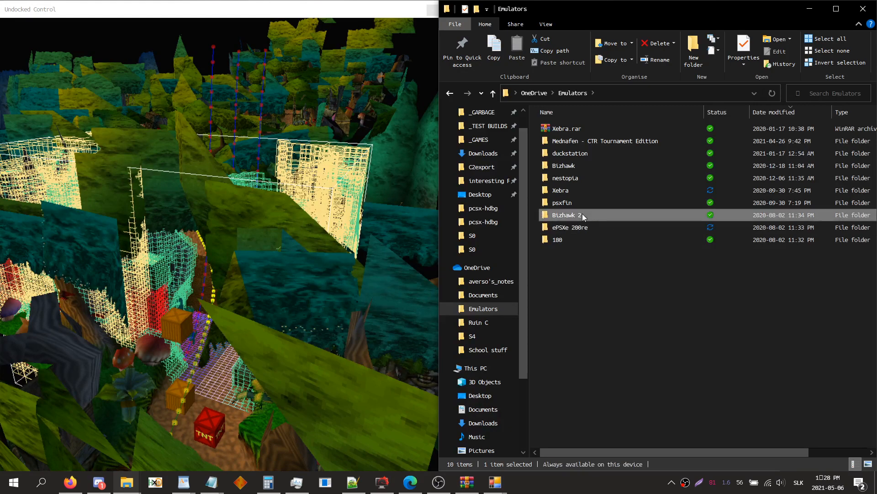
click(599, 143)
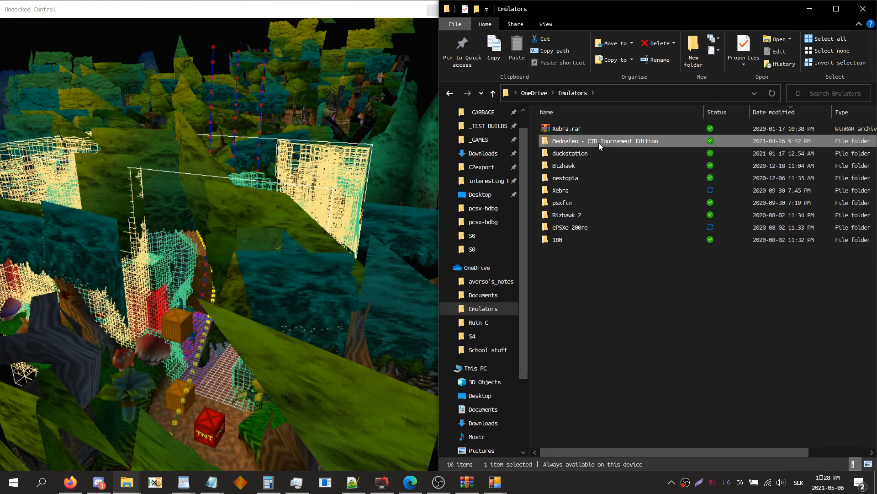
click(579, 191)
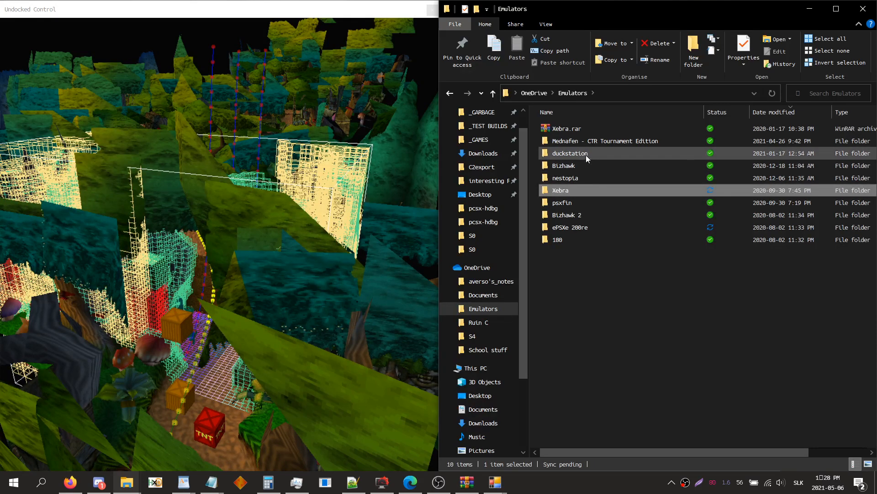
mouse_move(586, 155)
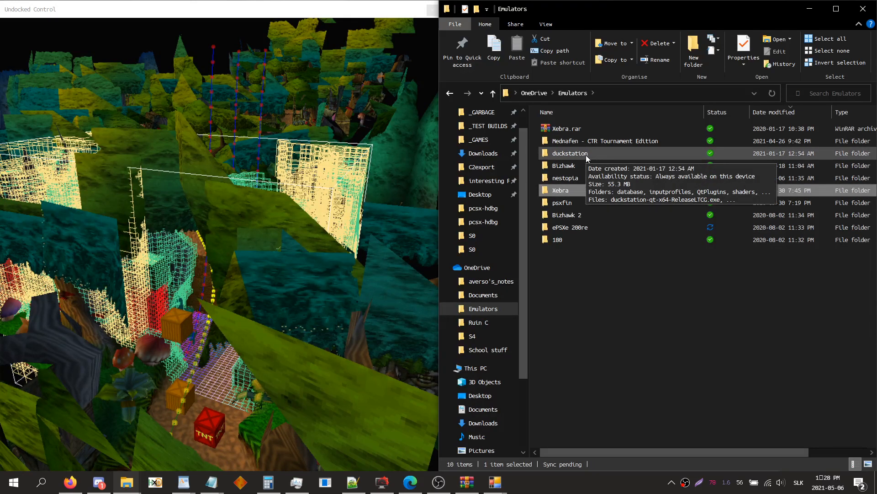
double_click(566, 194)
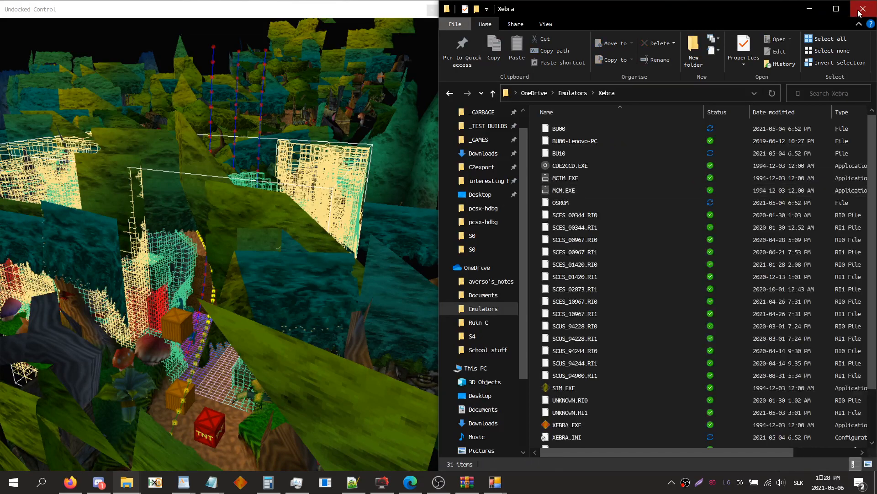
click(861, 9)
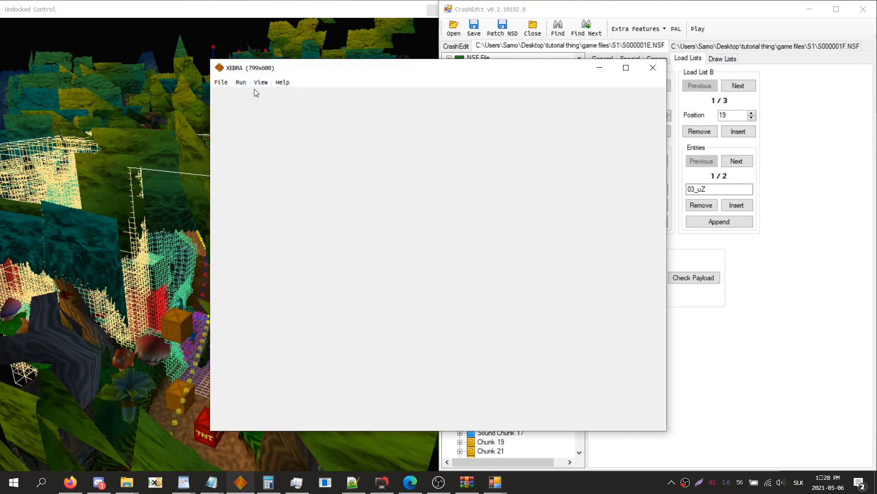
- Load test.bin from the _TEST BUILDS folder as the disc image in XEBRA and run it
mouse_move(238, 95)
click(325, 108)
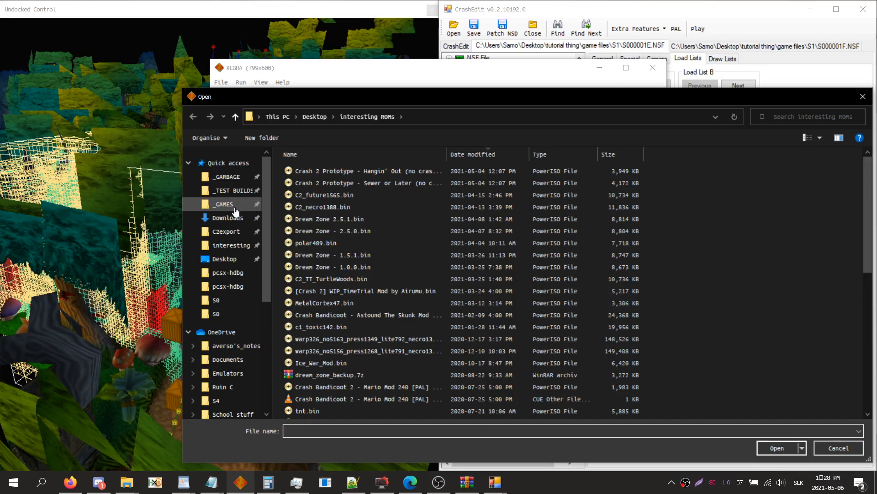
click(233, 191)
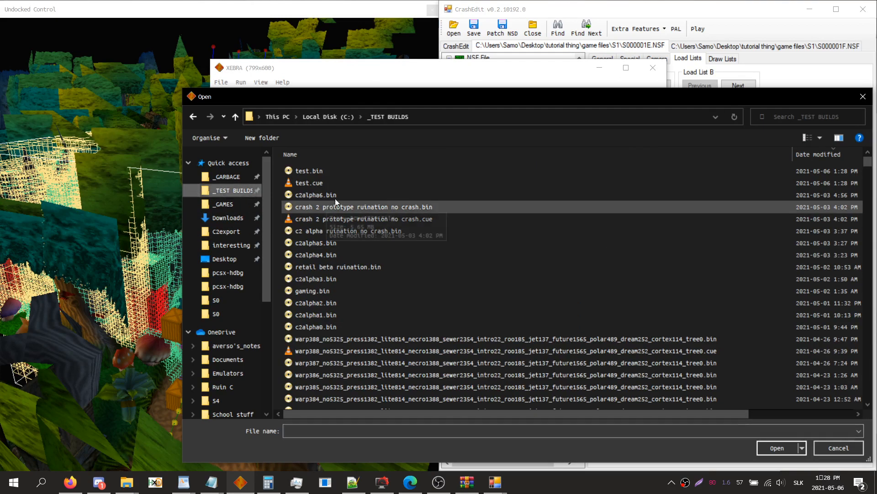
double_click(335, 172)
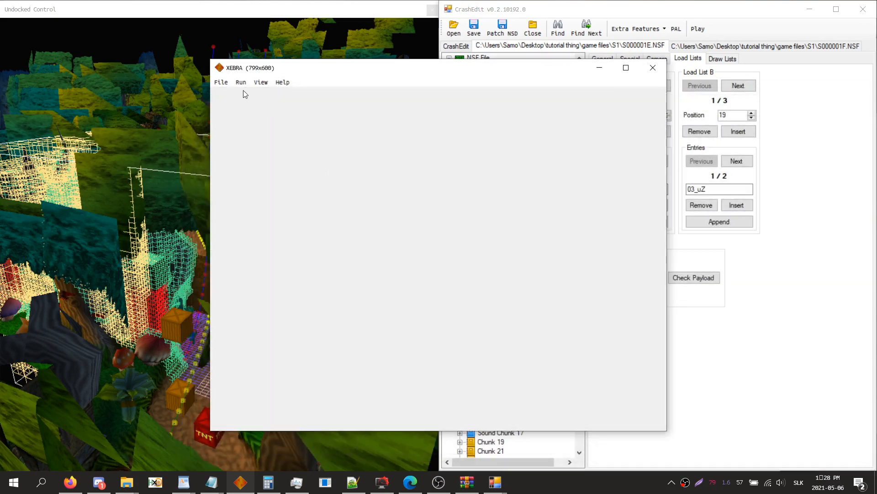
click(241, 82)
click(243, 95)
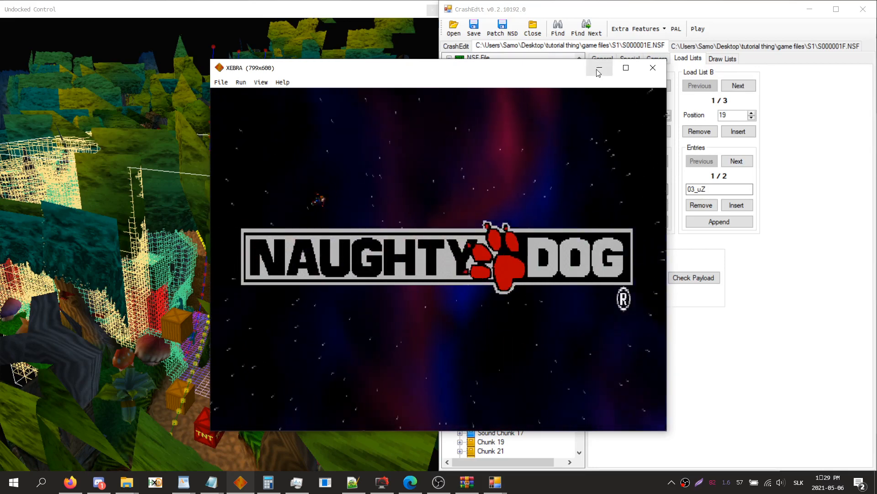
- Switch to CrashEdit, view animation WGb0V, play the level in PCSX-HDBG to check its chunk-loading console, and close the emulator
click(671, 25)
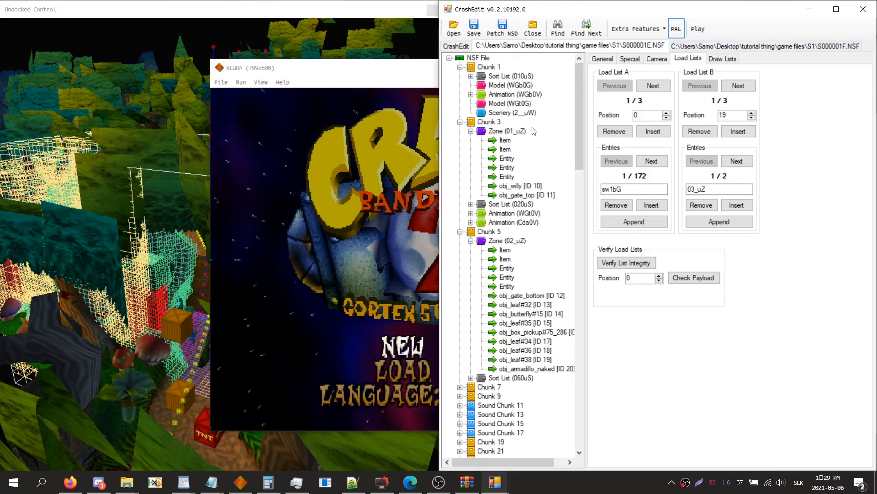
click(524, 96)
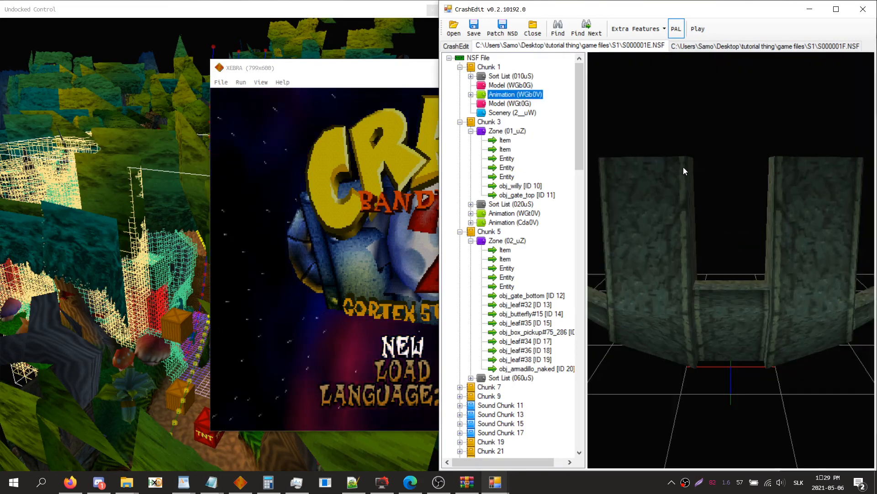
click(698, 29)
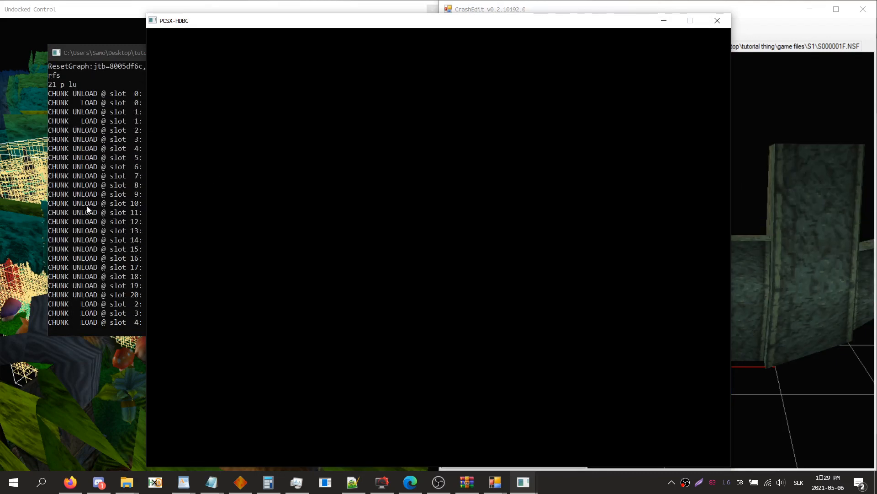
click(86, 207)
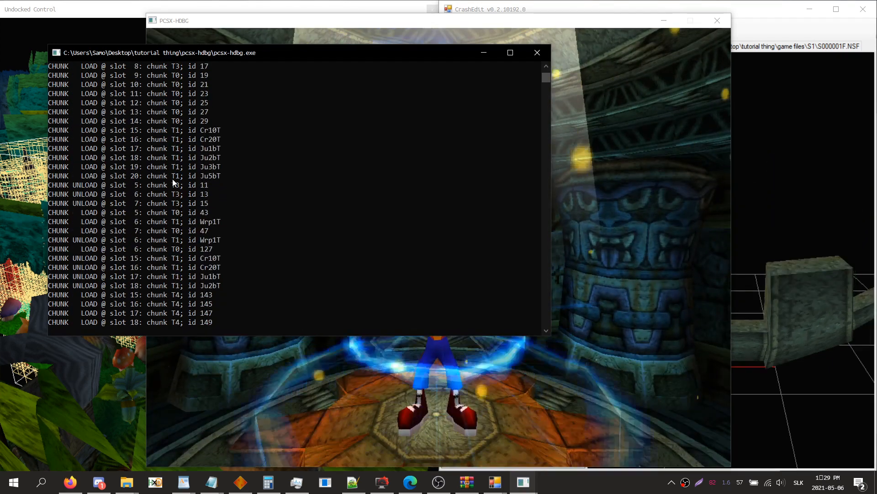
click(718, 20)
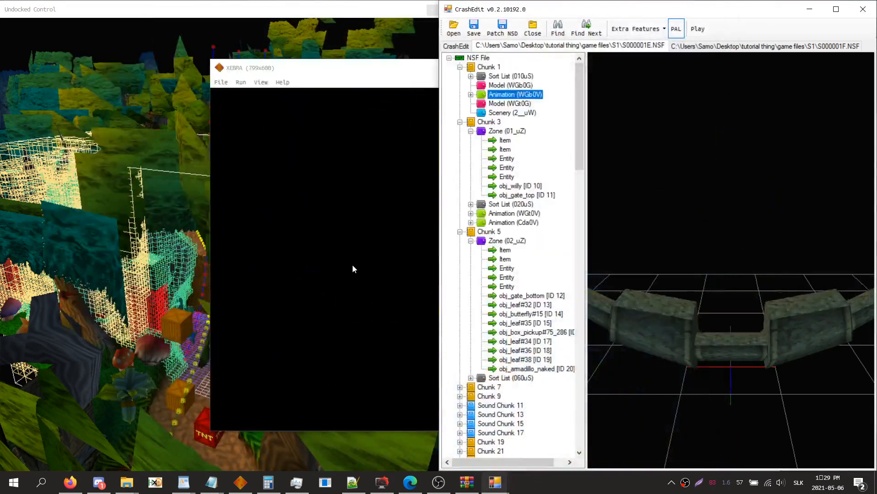
- Check on the running game in XEBRA and review CrashEdit's region options for making a BIN
click(353, 269)
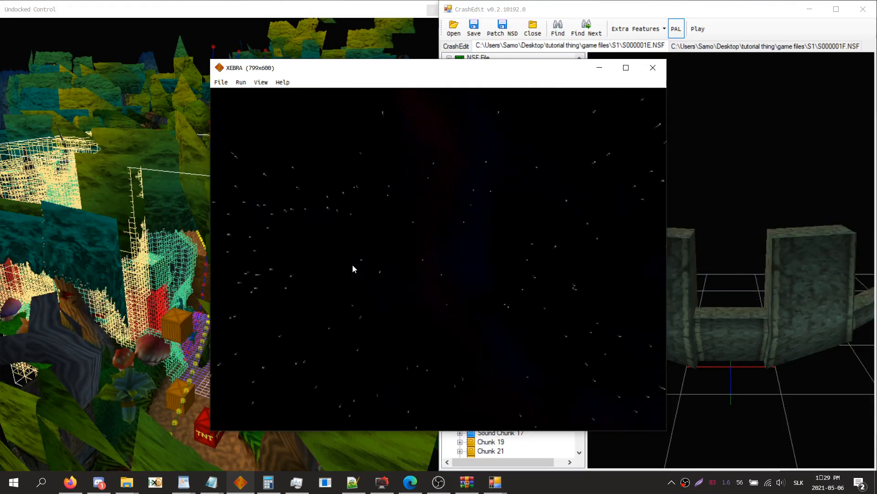
click(624, 34)
click(631, 30)
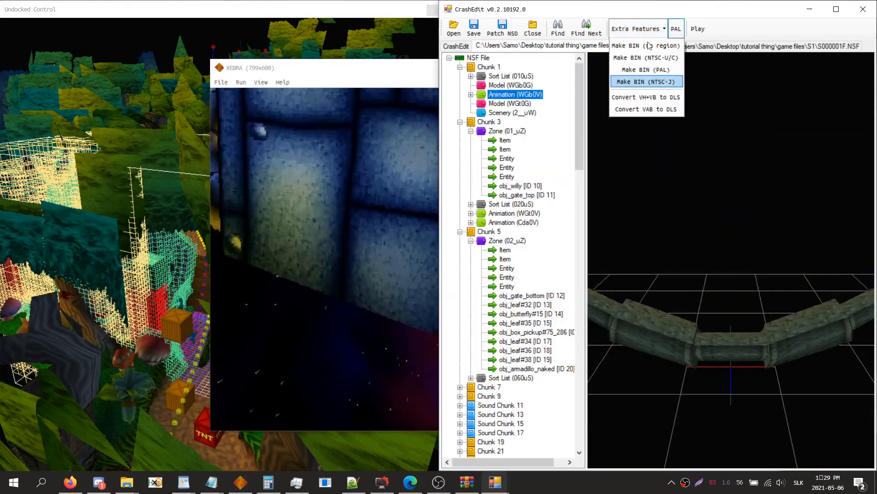
- Return to XEBRA, start a new game, and enter Turtle Woods from the warp room
click(320, 188)
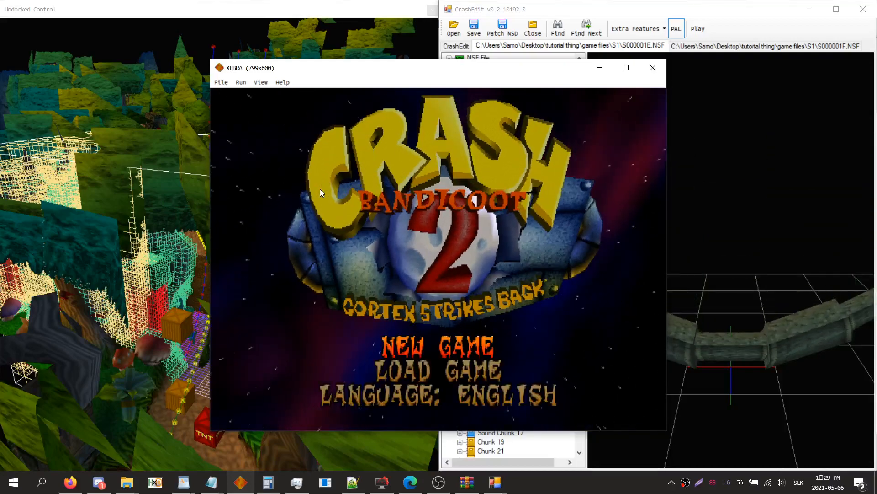
key(x)
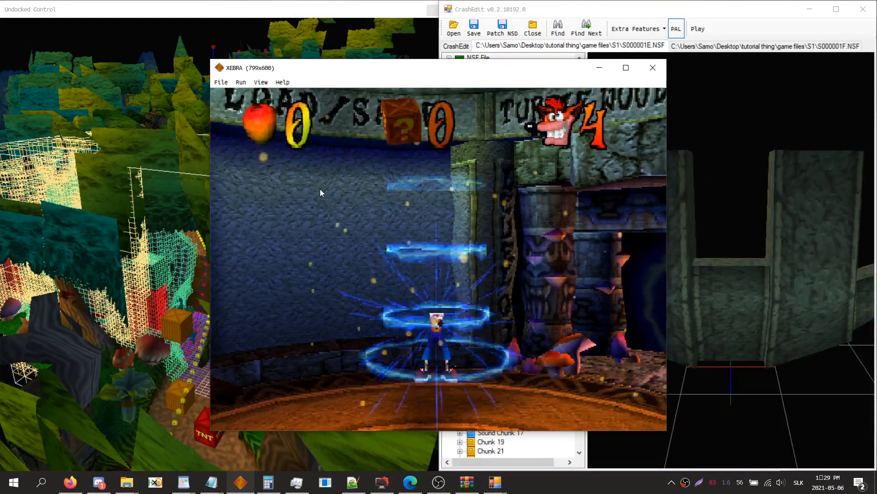
key(Right)
key(Up)
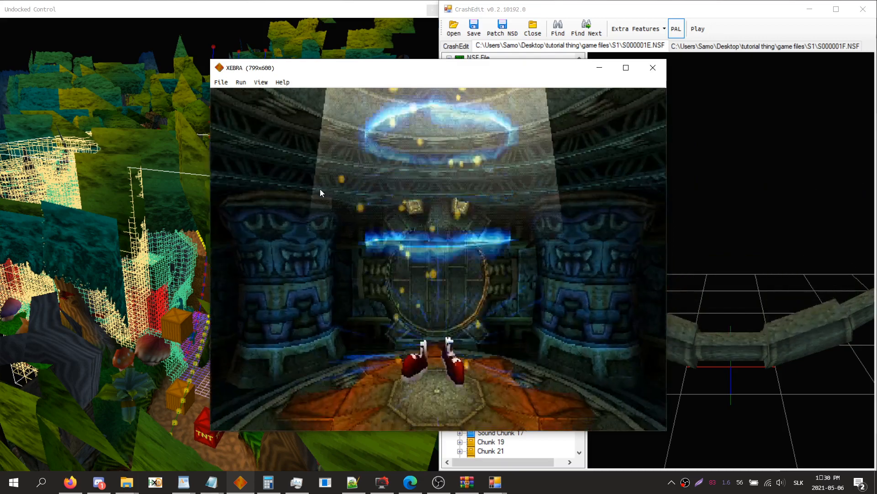
- Run through Turtle Woods to the added boxes, test them in the game, and walk back to the stone blocks
key(Up)
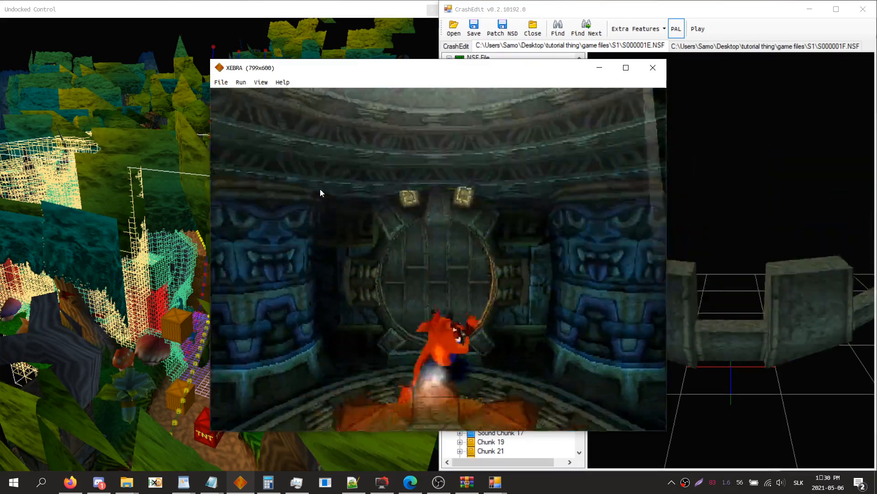
key(Up)
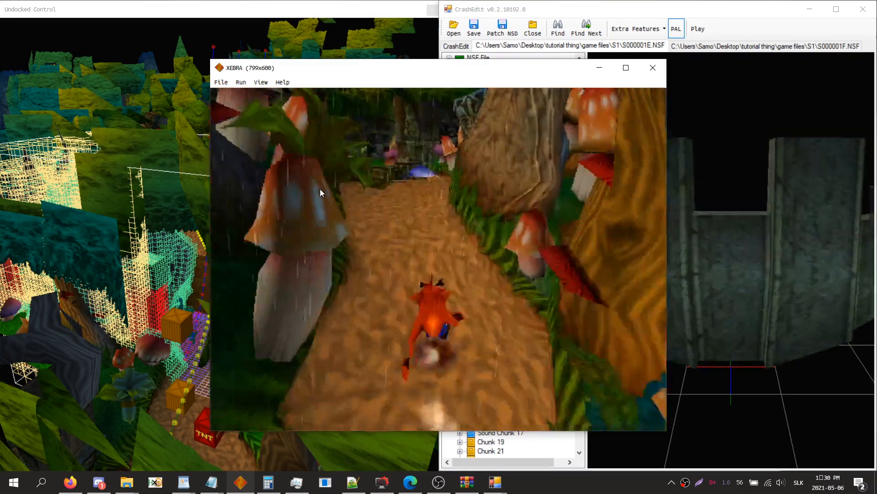
key(Up)
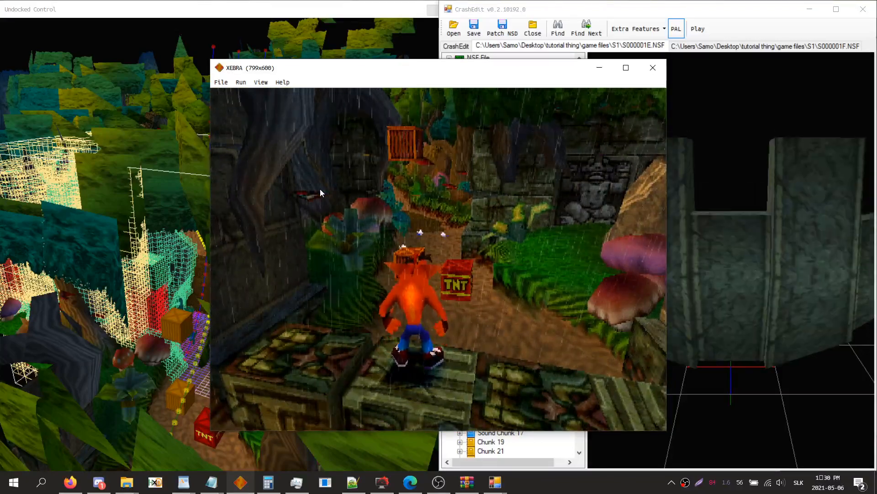
key(Up)
key(Up)
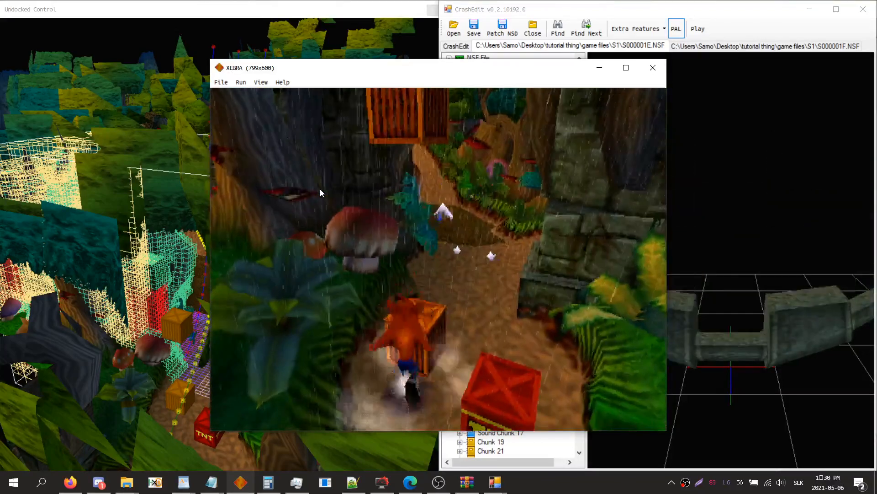
key(Down)
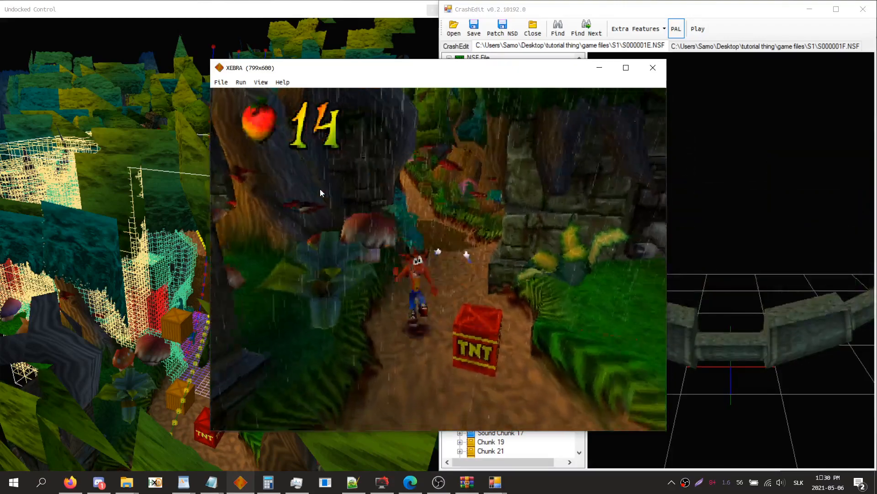
key(Right)
key(Down)
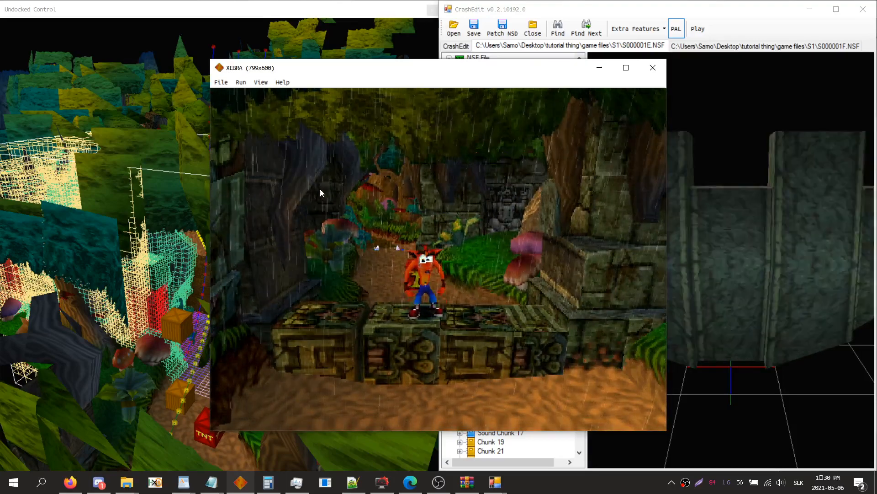
- Examine the entry sizes and remaining space of chunks in the S000001E.NSF file in CrashEdit, including chunks 67 and 73
click(736, 205)
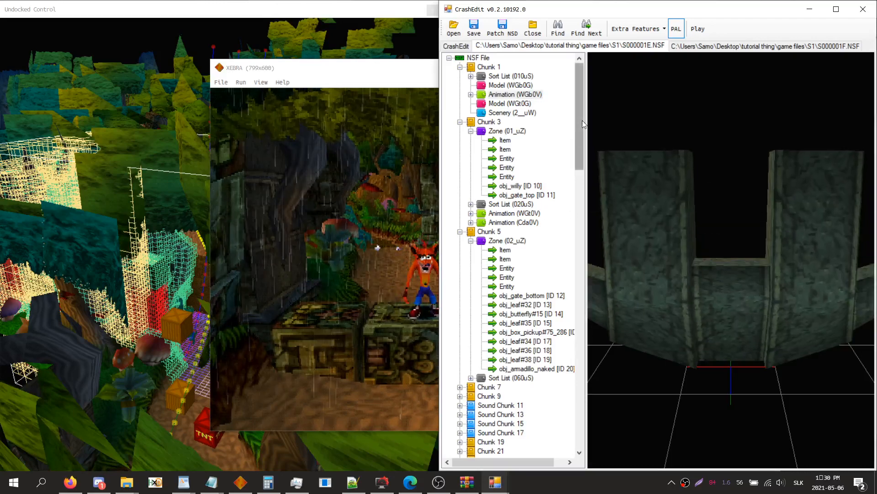
drag(580, 120, 580, 252)
click(497, 305)
click(499, 333)
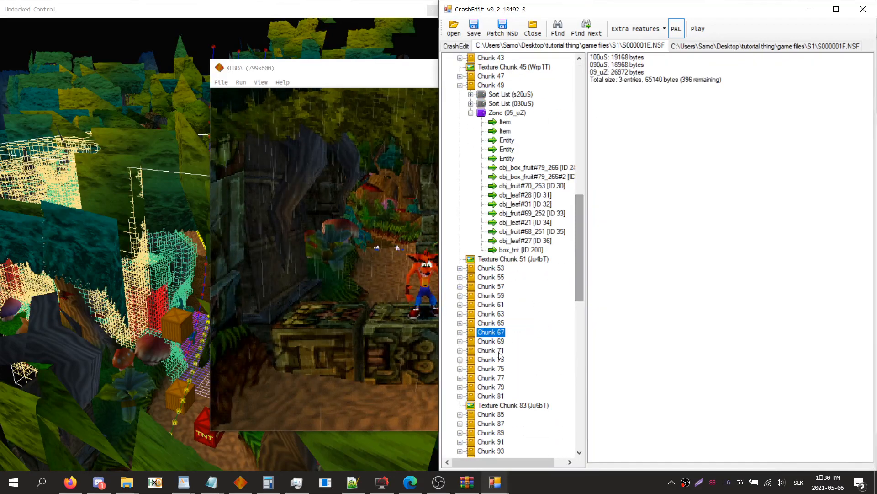
click(500, 360)
click(368, 290)
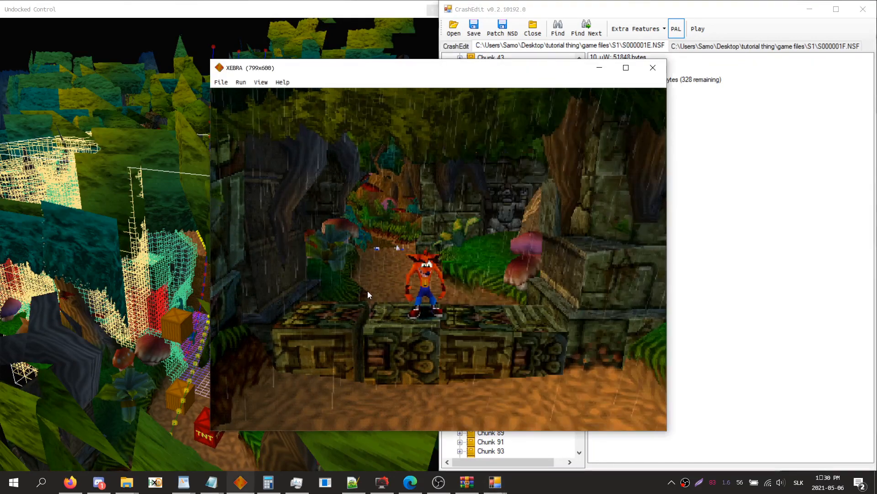
click(719, 11)
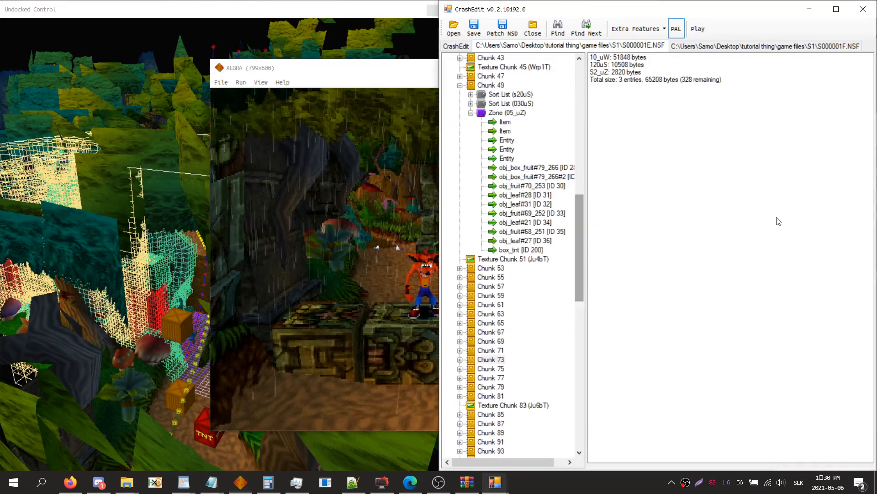
- Return to XEBRA, run further along the Turtle Woods path, and pause the game
click(308, 249)
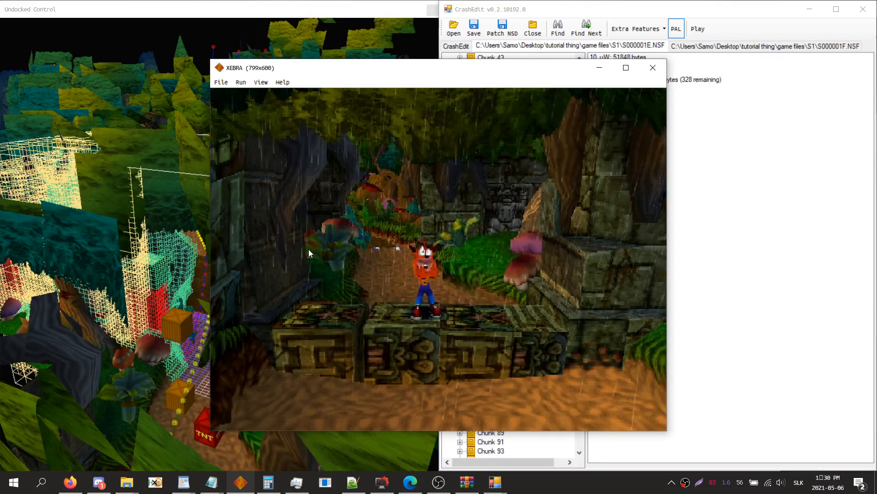
key(Up)
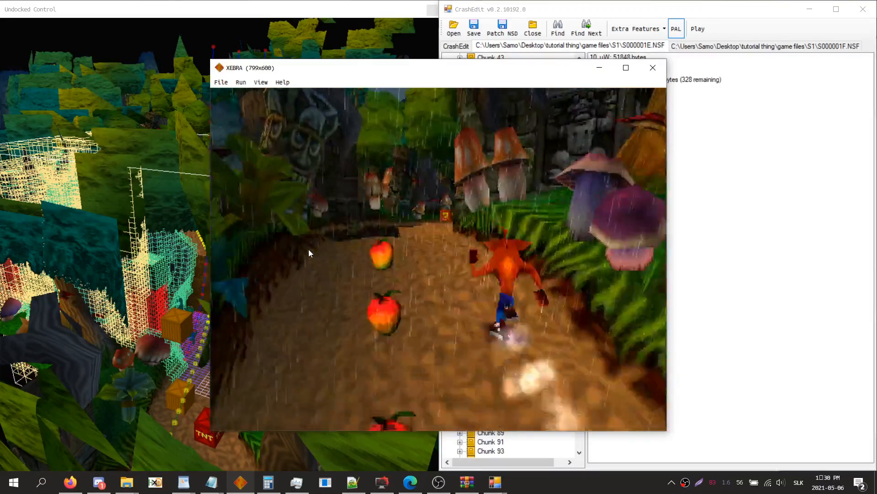
key(Return)
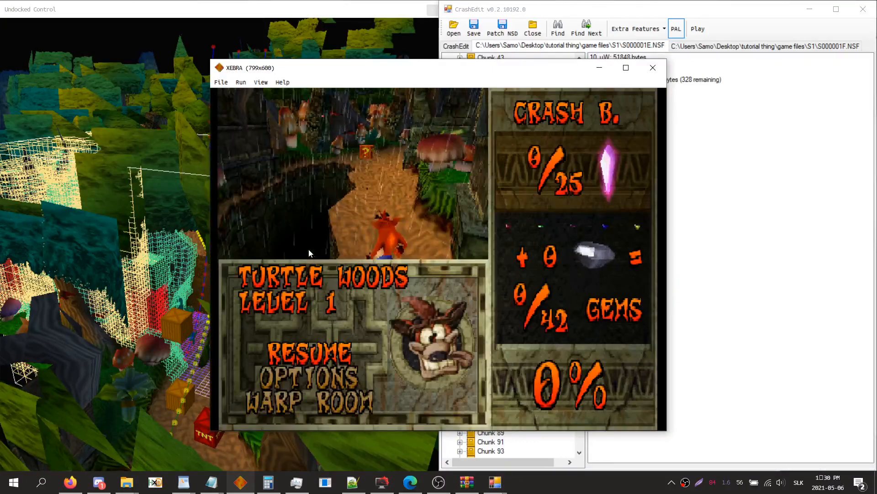